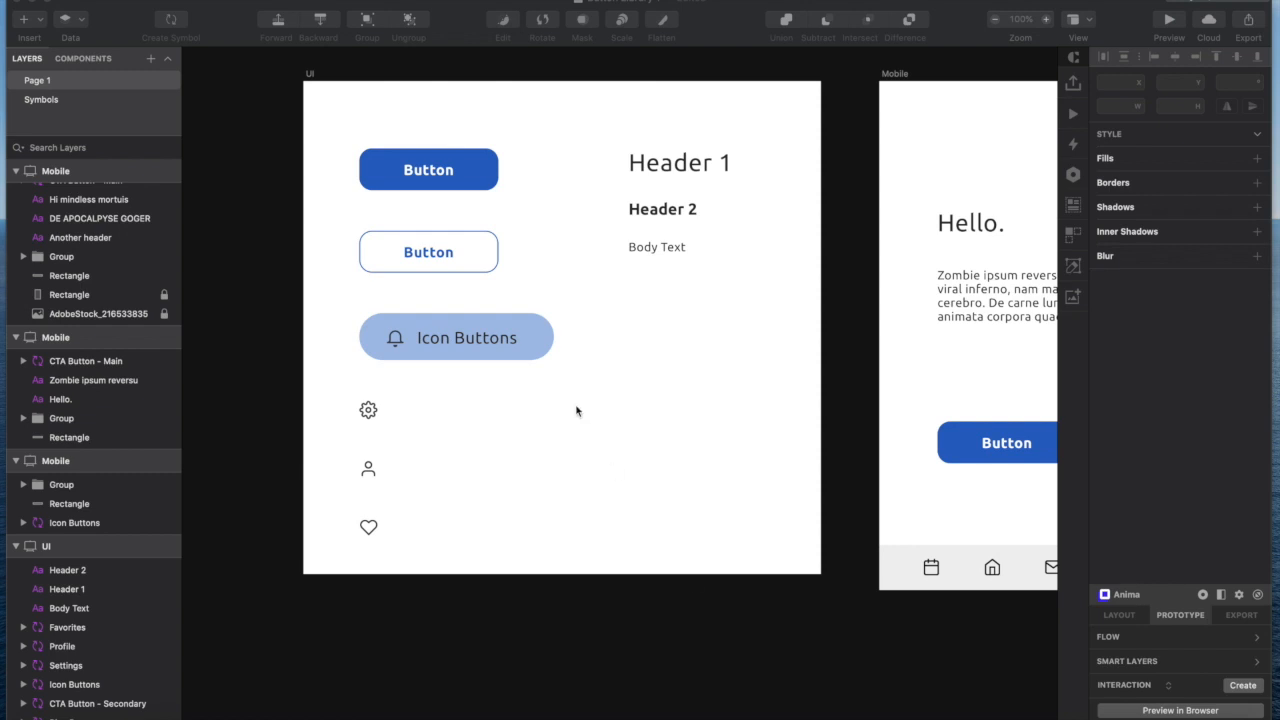
# - Browse the insertable symbols in the Apple iOS UI and feather-sketch-library-hellohelloteam libraries without inserting any
pyautogui.click(193, 130)
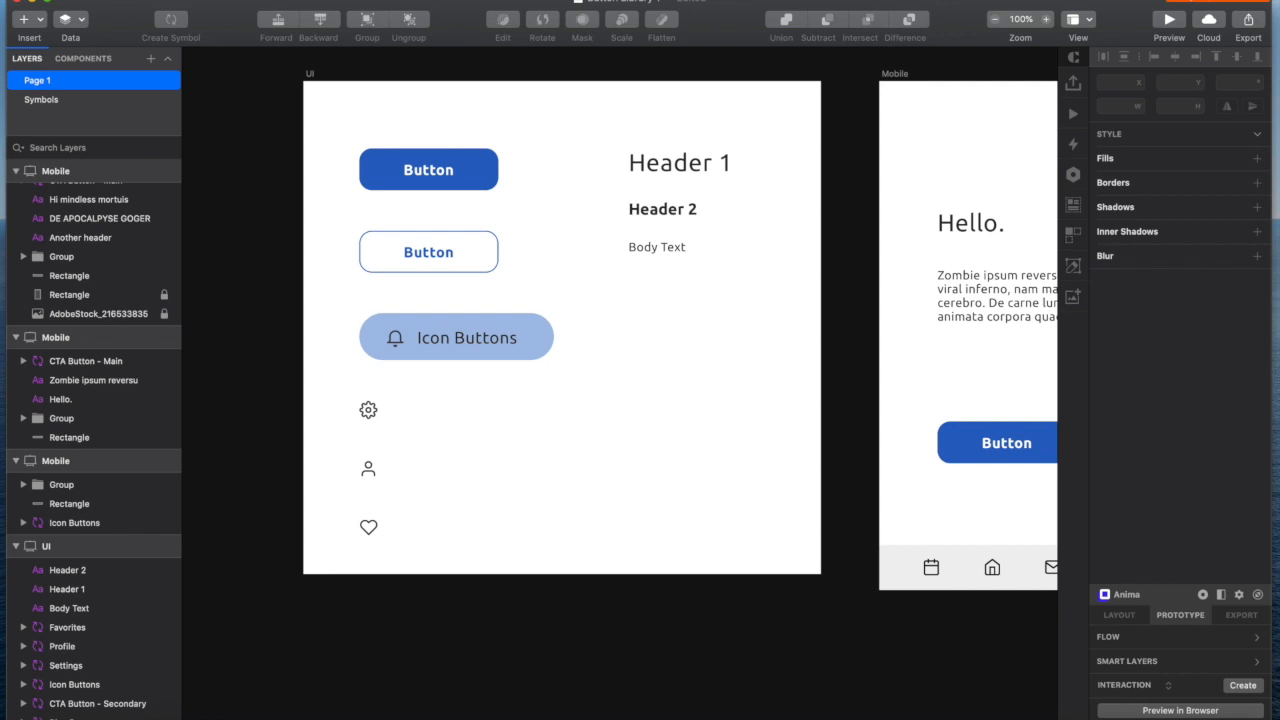
pyautogui.click(98, 1)
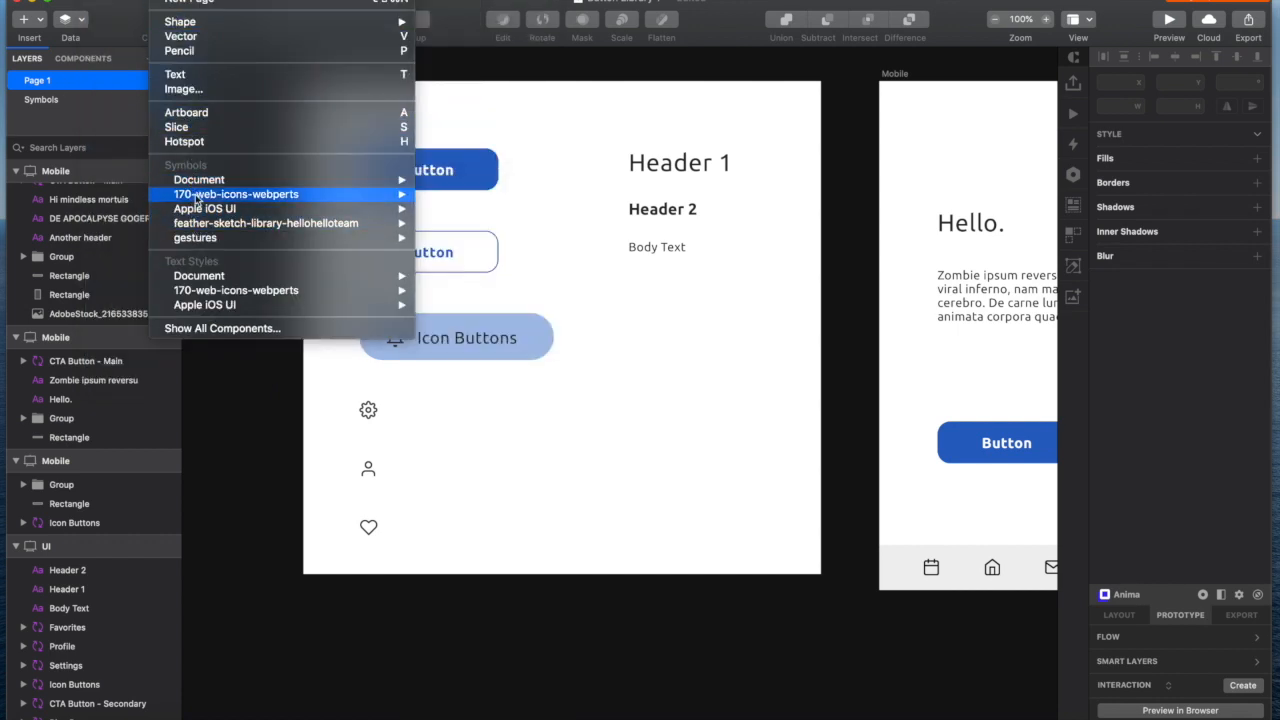
pyautogui.moveTo(198, 214)
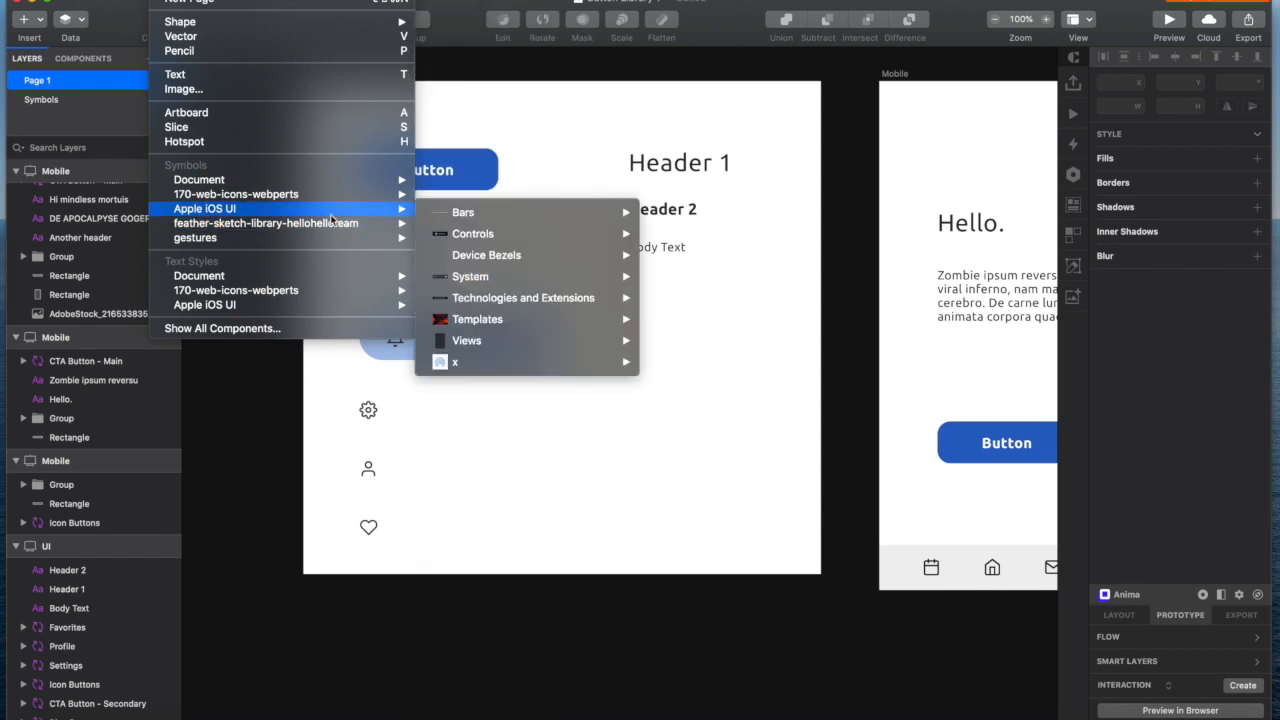
pyautogui.moveTo(335, 231)
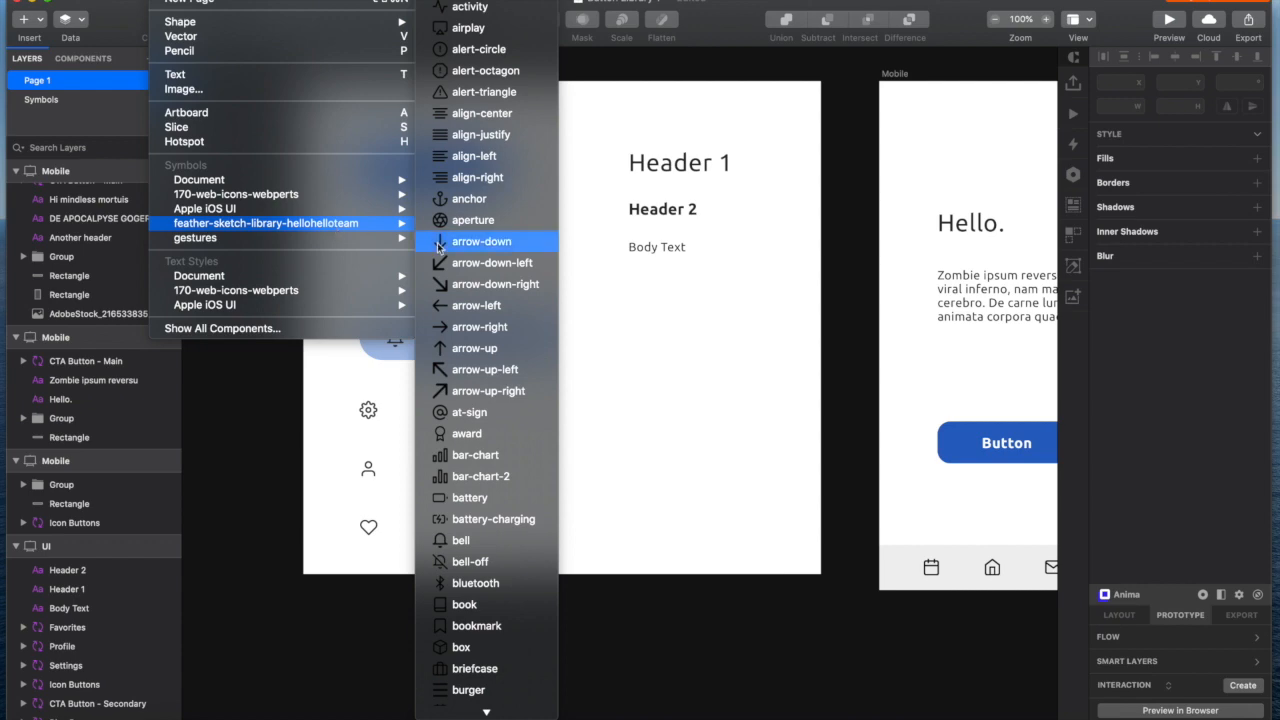
pyautogui.scroll(-5, 468, 285)
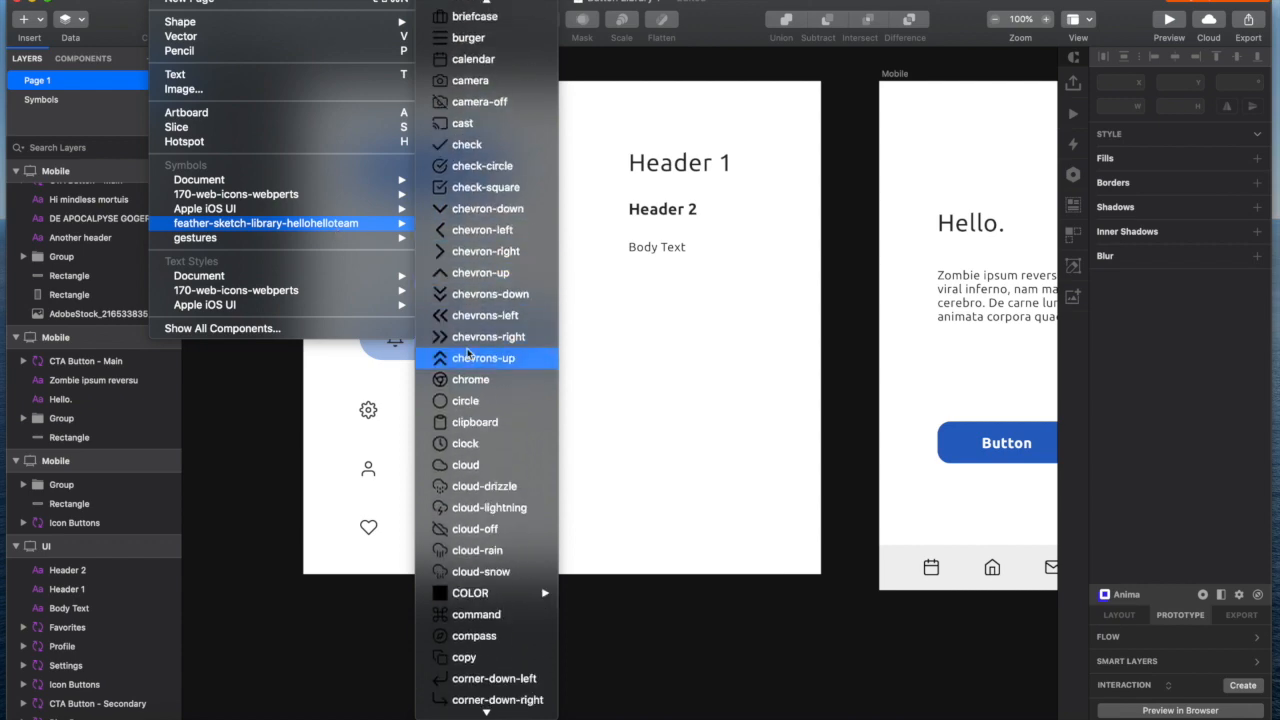
pyautogui.scroll(-3, 468, 340)
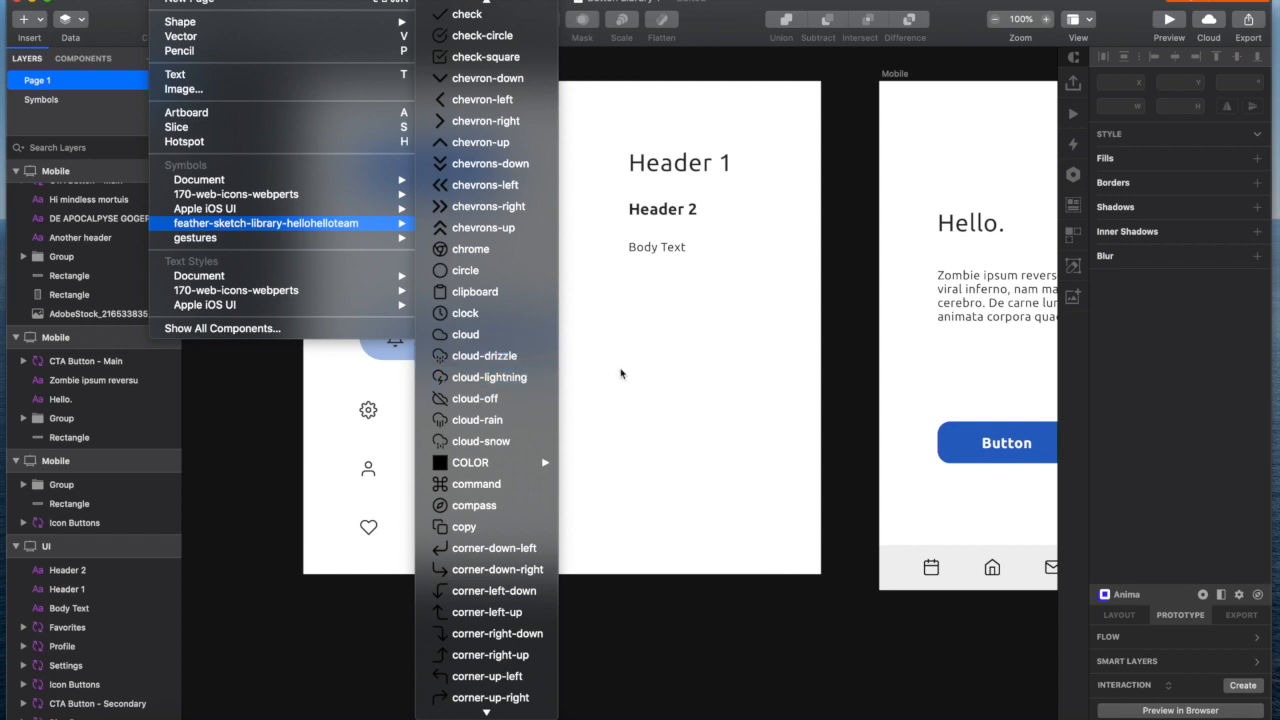
pyautogui.click(620, 374)
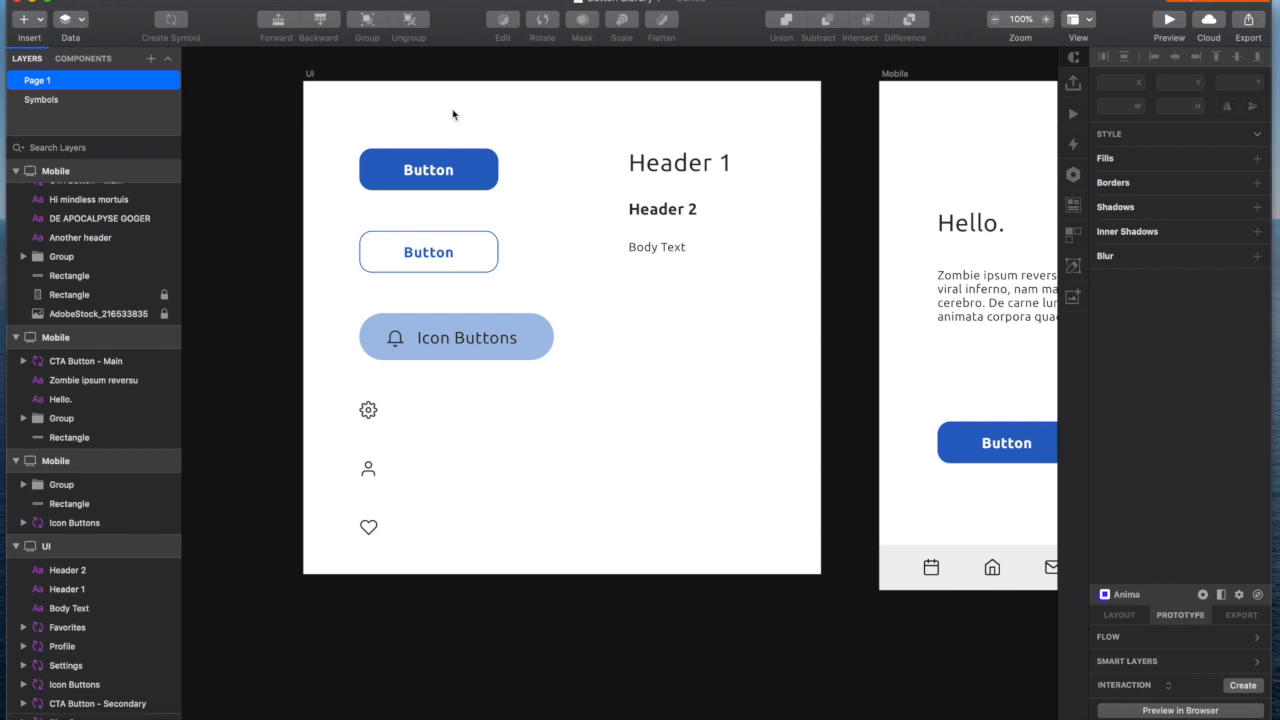
# - Move the UI artboard slightly to the left, to X 19, and deselect it
pyautogui.click(310, 74)
pyautogui.moveTo(310, 74); pyautogui.dragTo(298, 82)
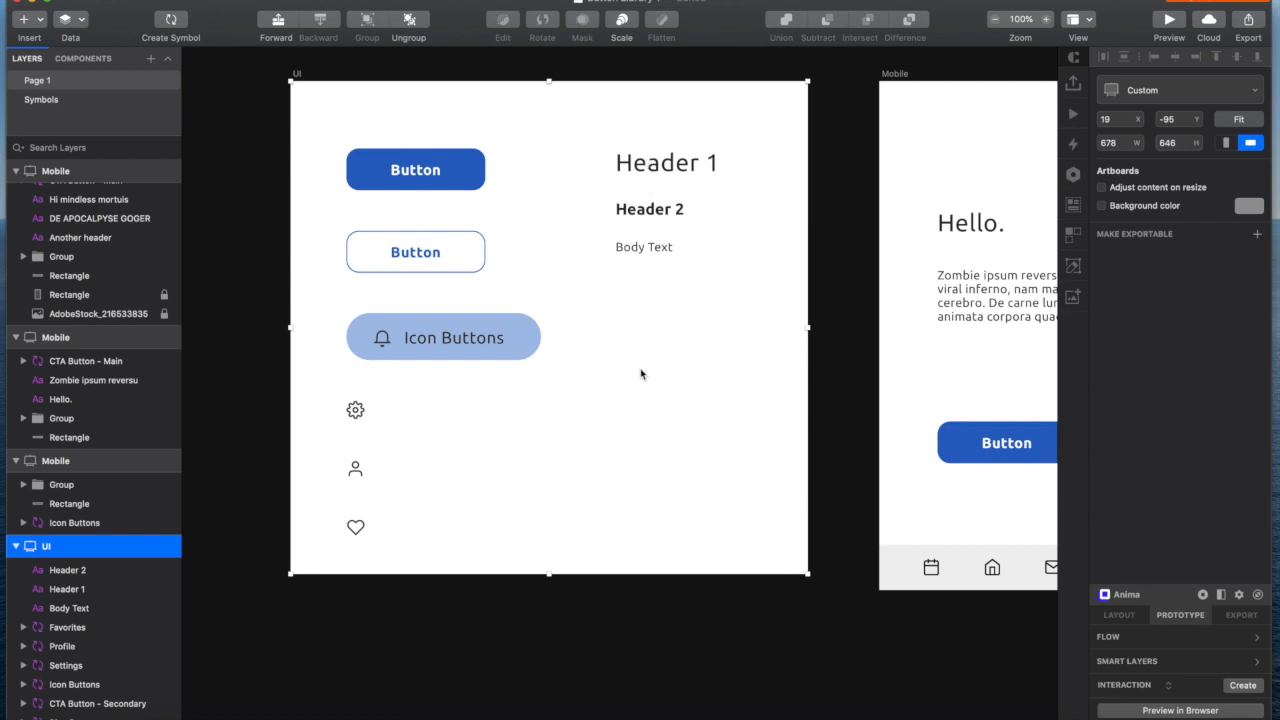
pyautogui.click(844, 388)
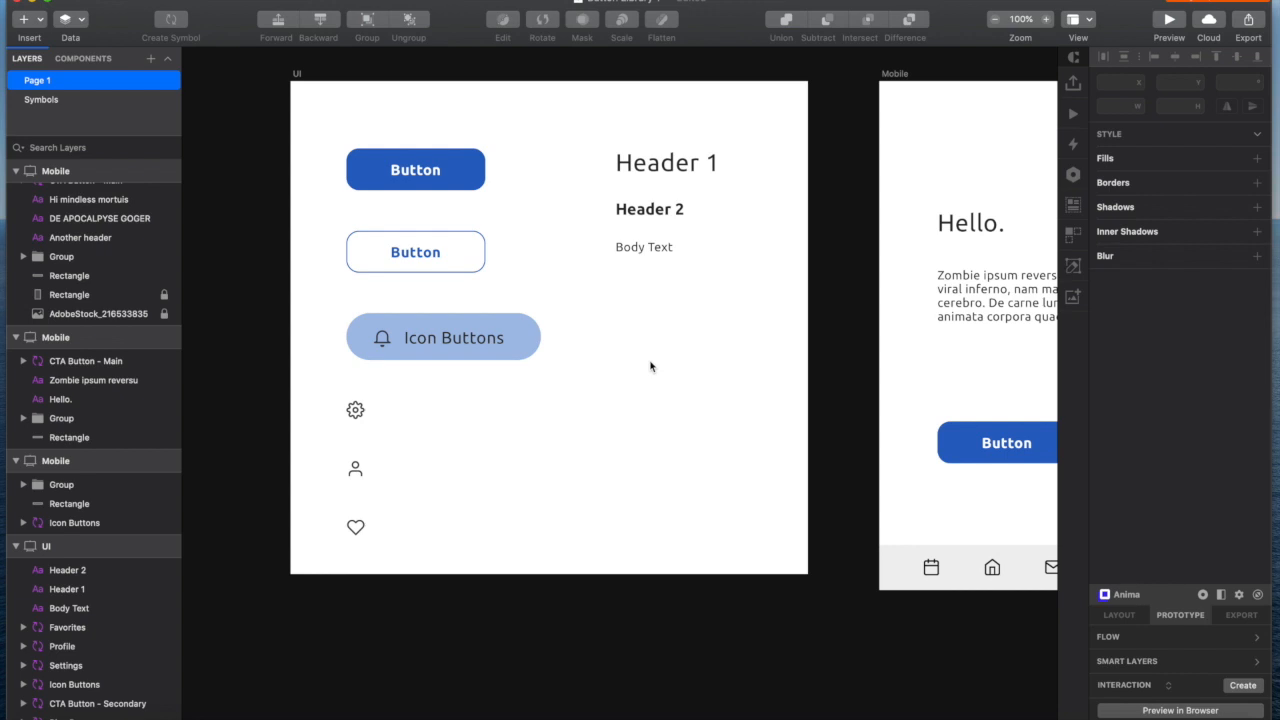
# - Draw a rectangle about 186 by 53 below the body text on the UI artboard and give it a corner radius of 1
pyautogui.press('t')
pyautogui.moveTo(637, 371); pyautogui.dragTo(719, 427)
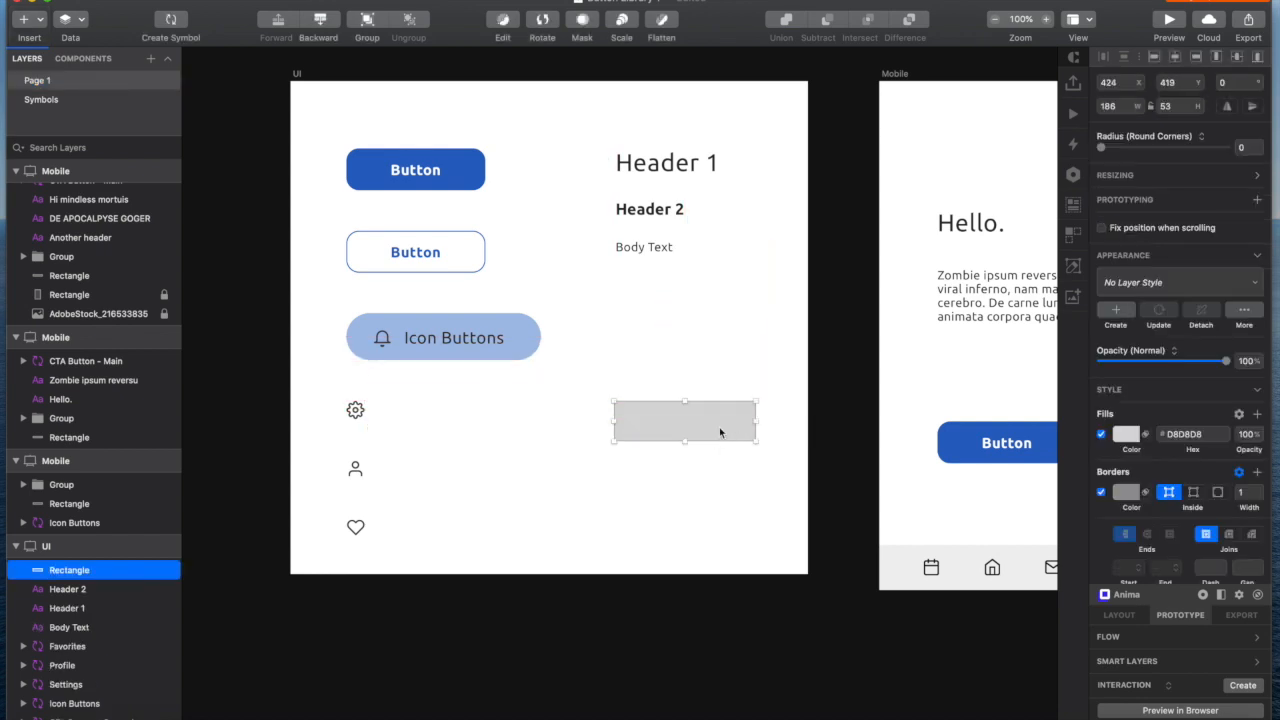
pyautogui.moveTo(1101, 147)
pyautogui.mouseDown()
pyautogui.moveTo(1231, 160)
pyautogui.moveTo(1102, 161)
pyautogui.moveTo(1176, 155)
pyautogui.moveTo(1103, 155)
pyautogui.moveTo(1170, 156)
pyautogui.moveTo(1121, 145)
pyautogui.mouseUp()
pyautogui.click(1120, 139)
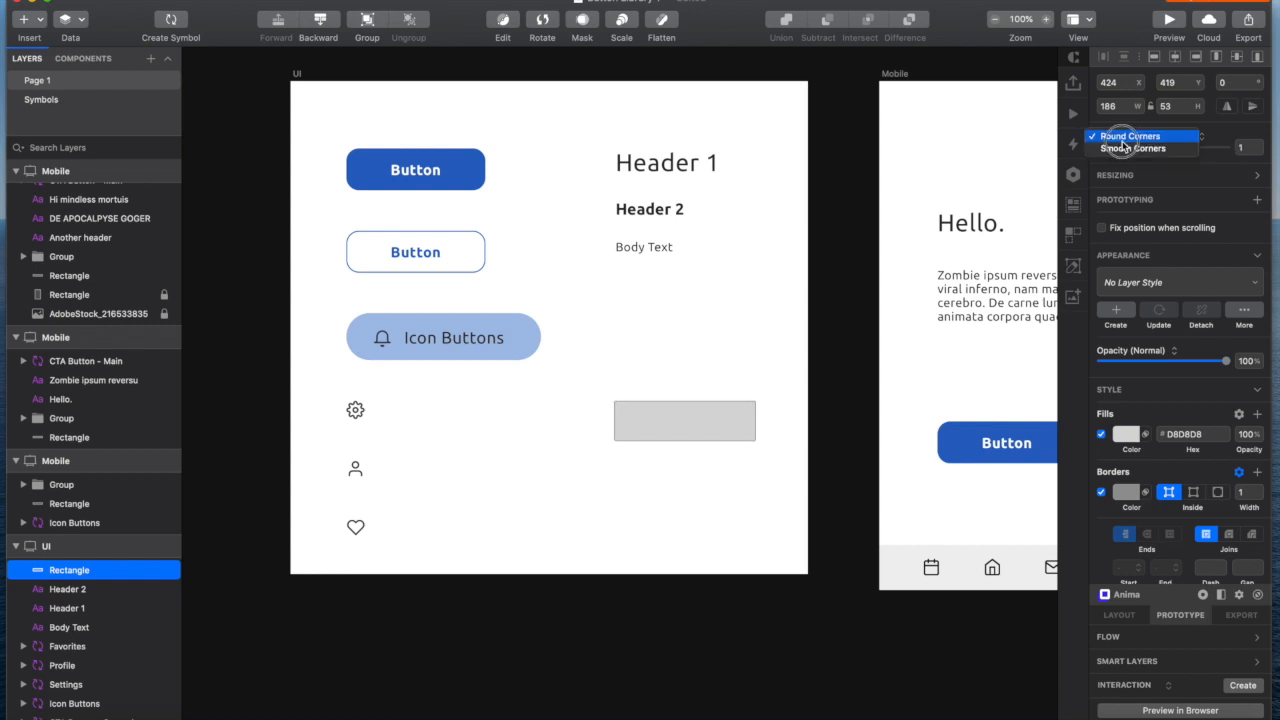
pyautogui.click(1120, 139)
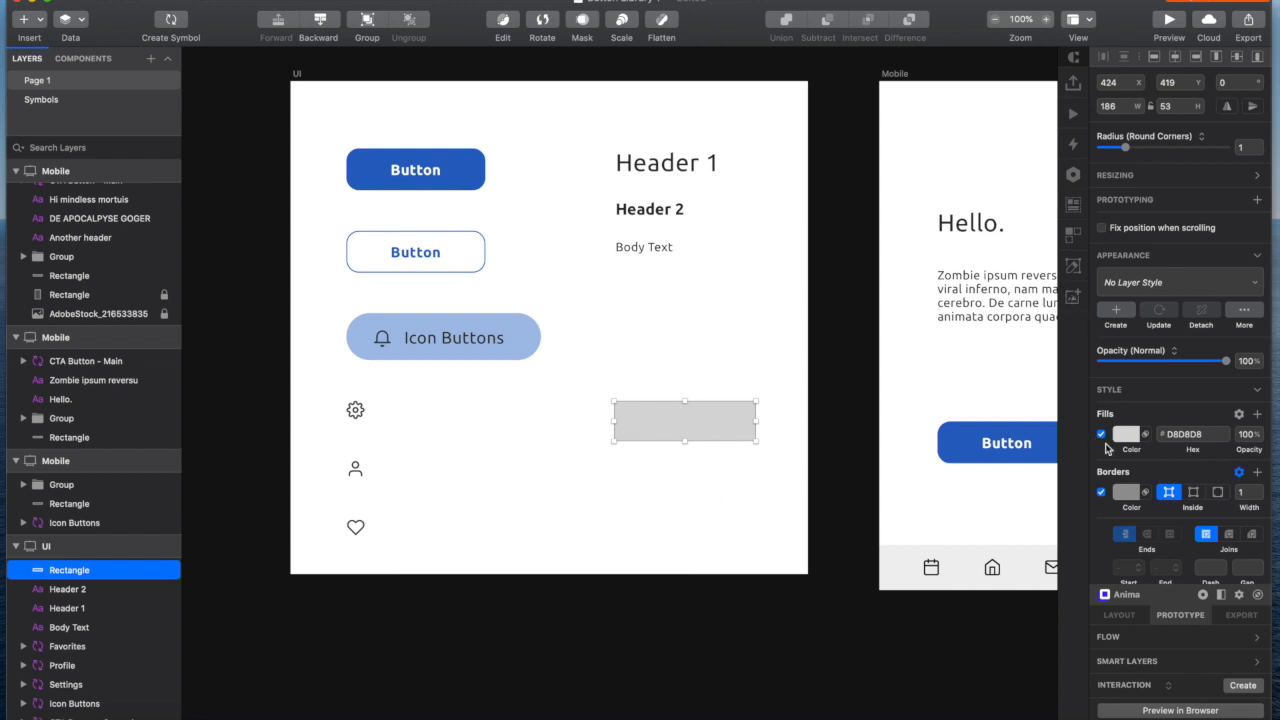
# - Restyle the rectangle with no border and a dark grey 383838 fill, placing it at about X 412, Y 431
pyautogui.click(1102, 492)
pyautogui.moveTo(684, 419); pyautogui.dragTo(675, 432)
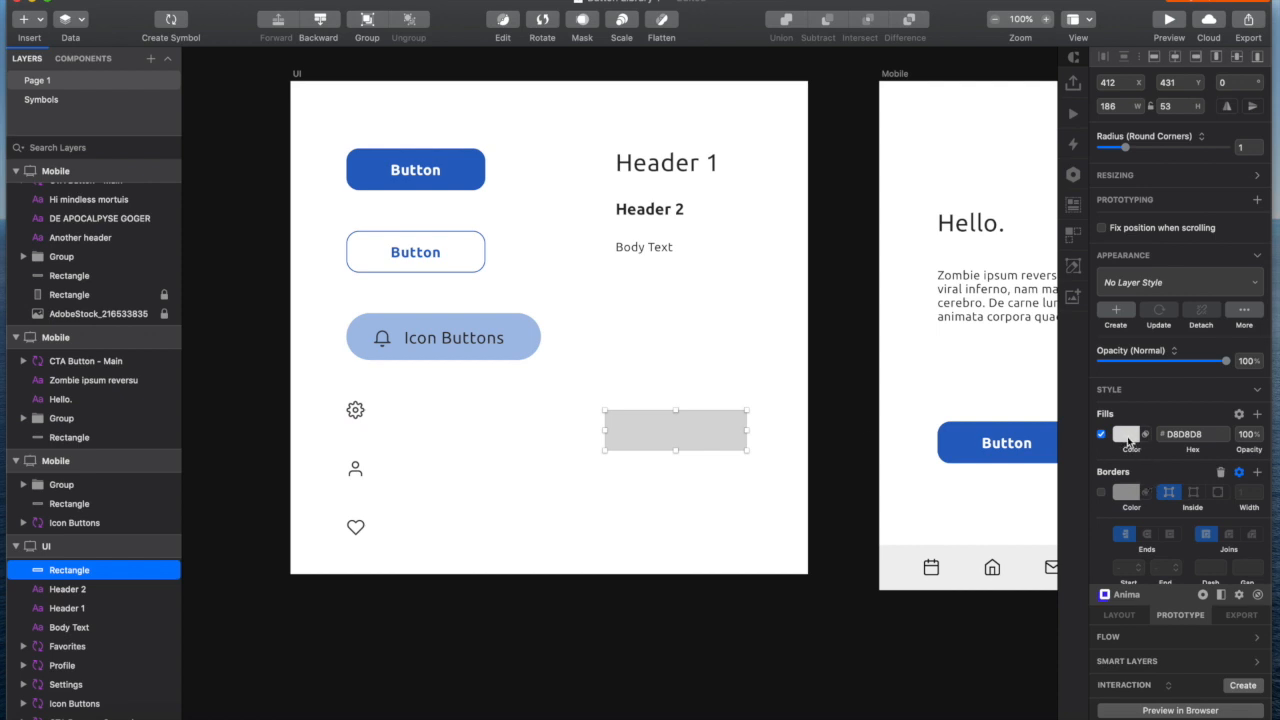
pyautogui.click(1127, 436)
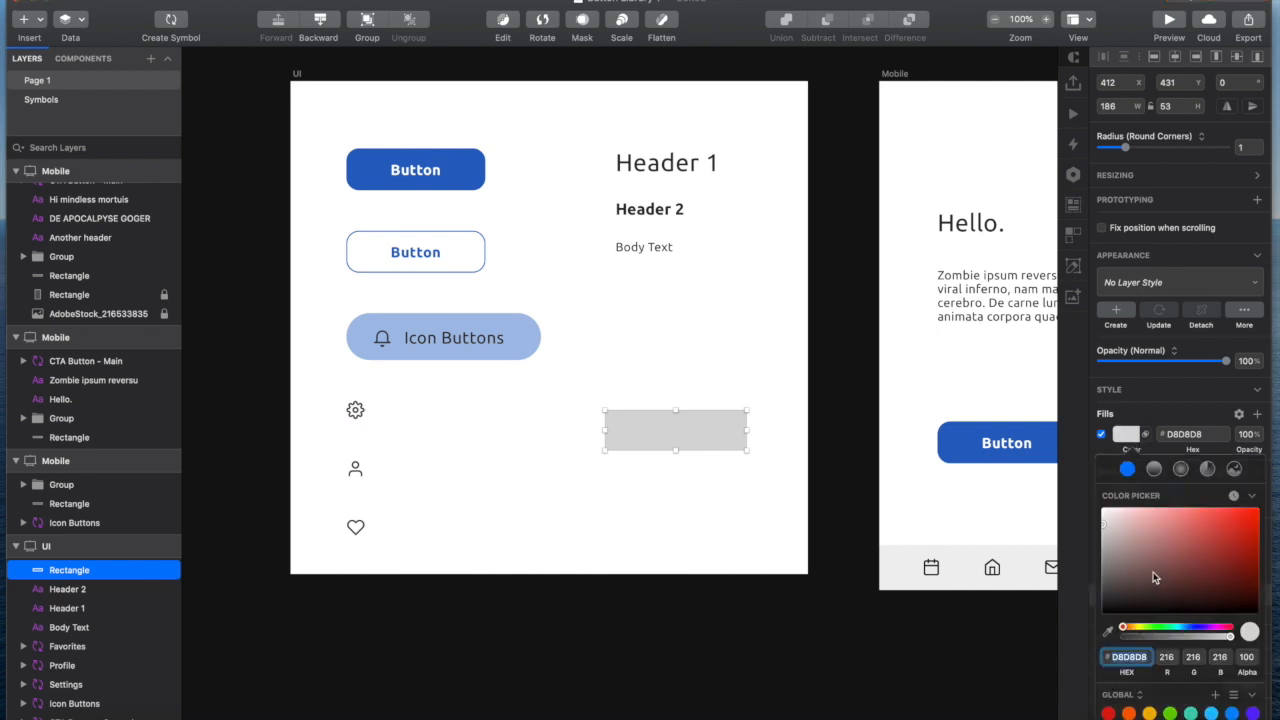
pyautogui.moveTo(1102, 522); pyautogui.dragTo(1086, 592)
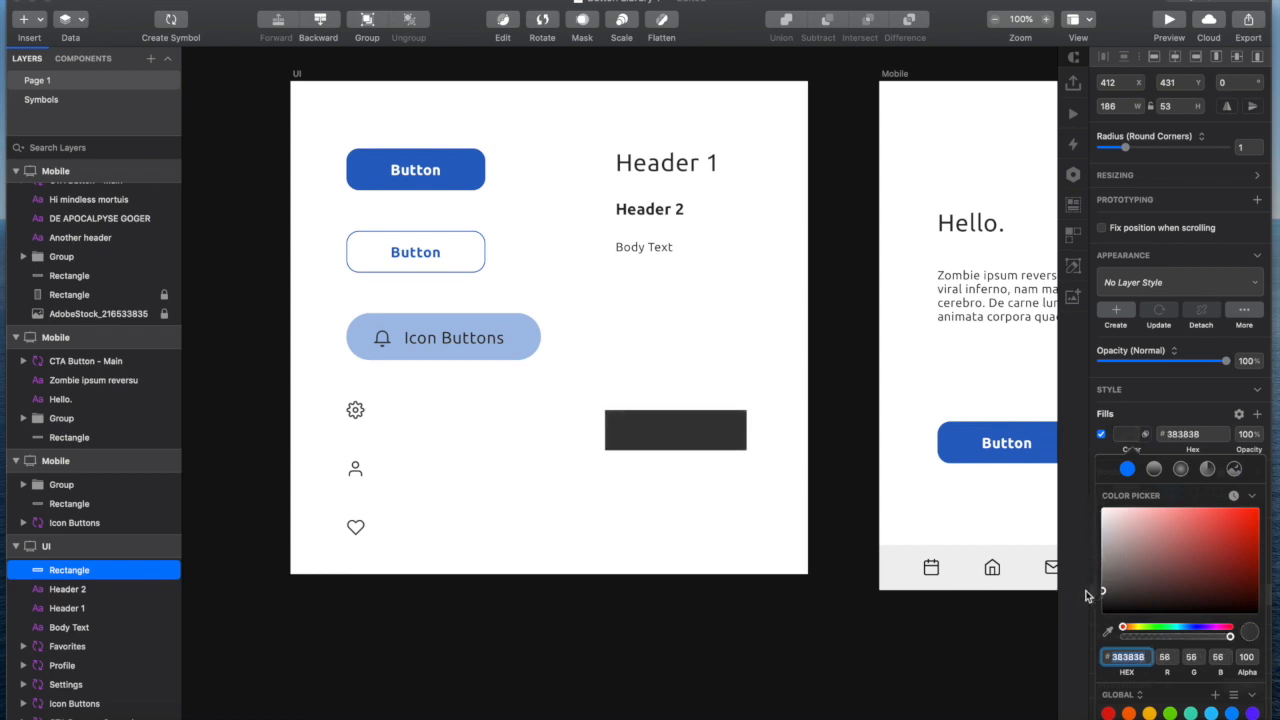
pyautogui.click(617, 475)
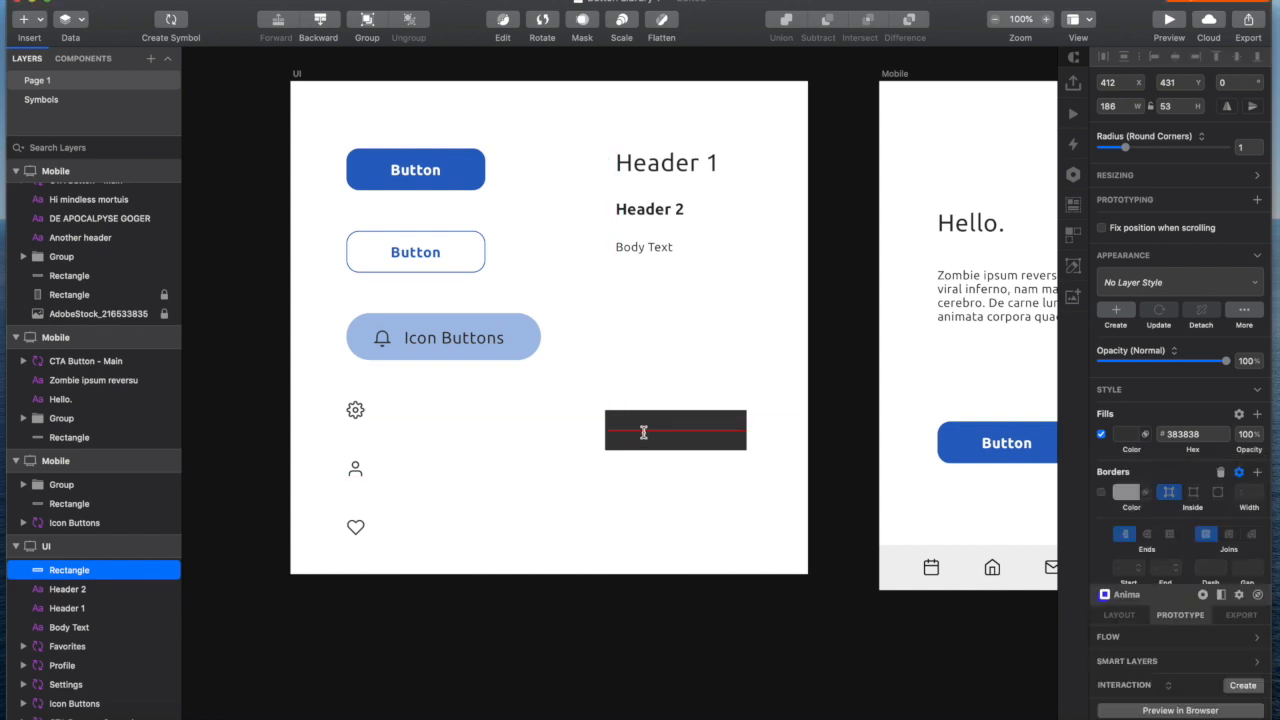
# - Add the text "Button" on the dark rectangle and color it white (FFFFFF)
pyautogui.click(644, 431)
pyautogui.write('But')
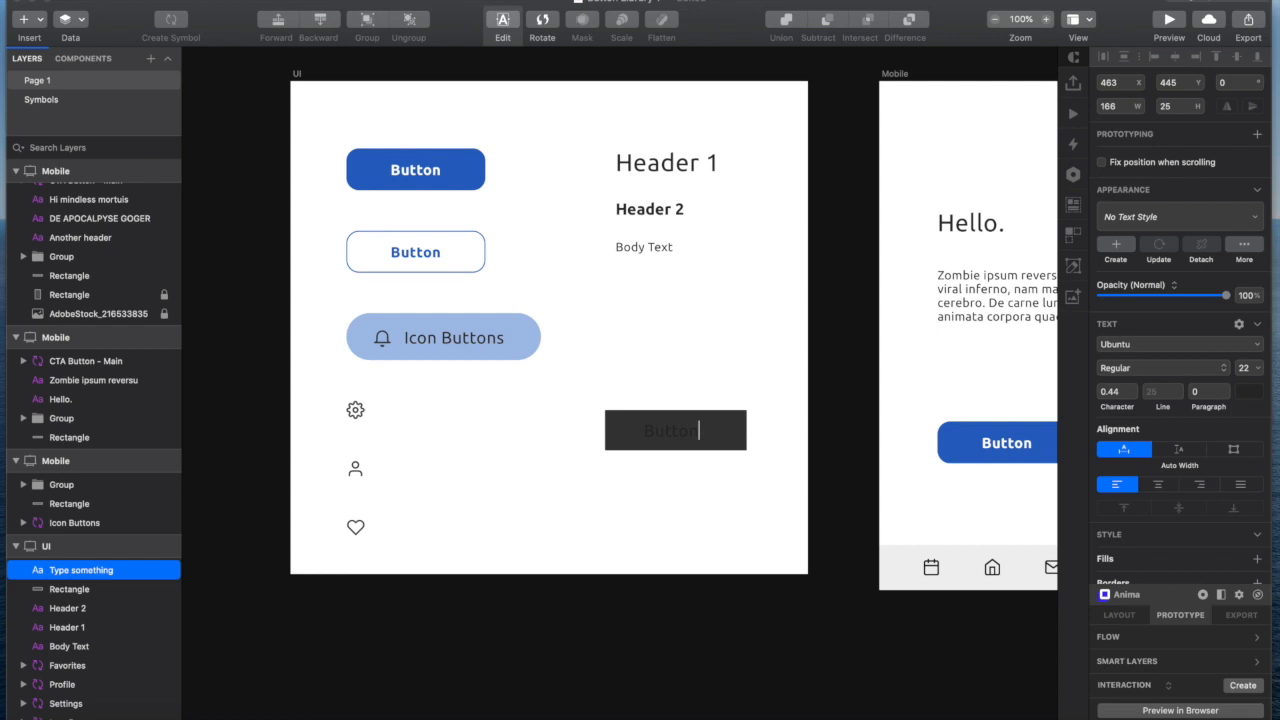
pyautogui.write('ton')
pyautogui.press('super+a')
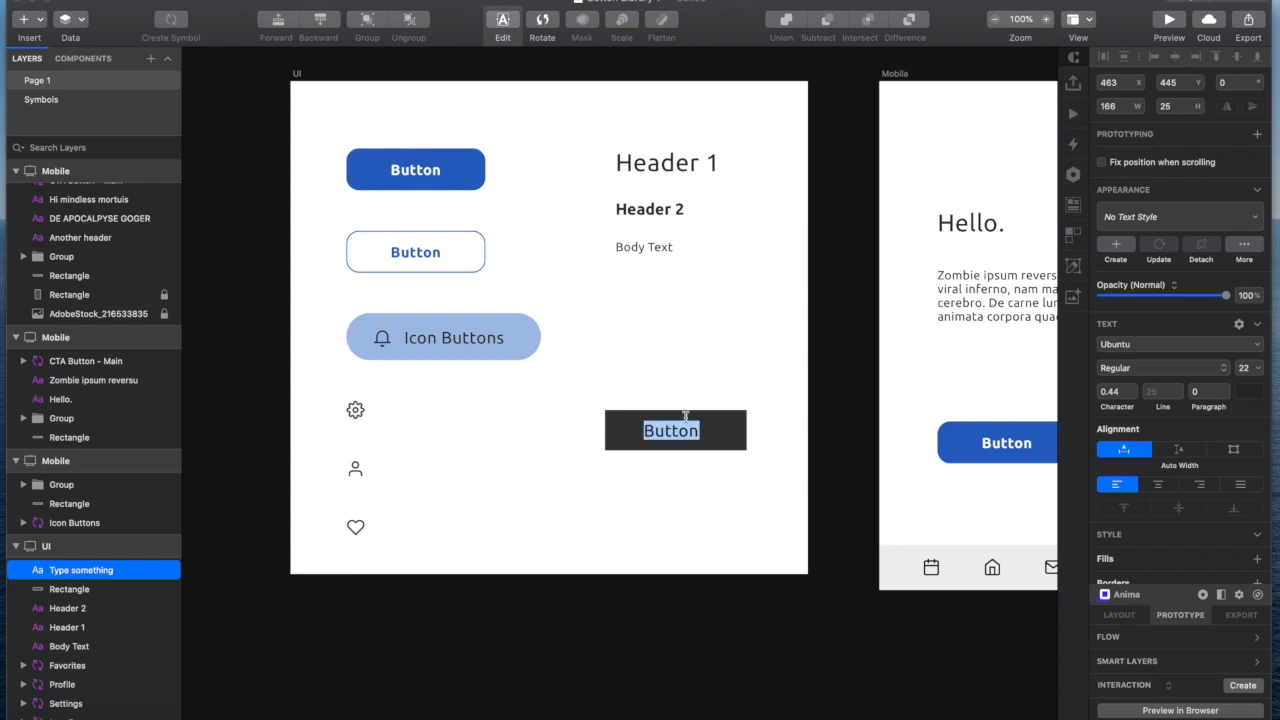
pyautogui.click(1252, 398)
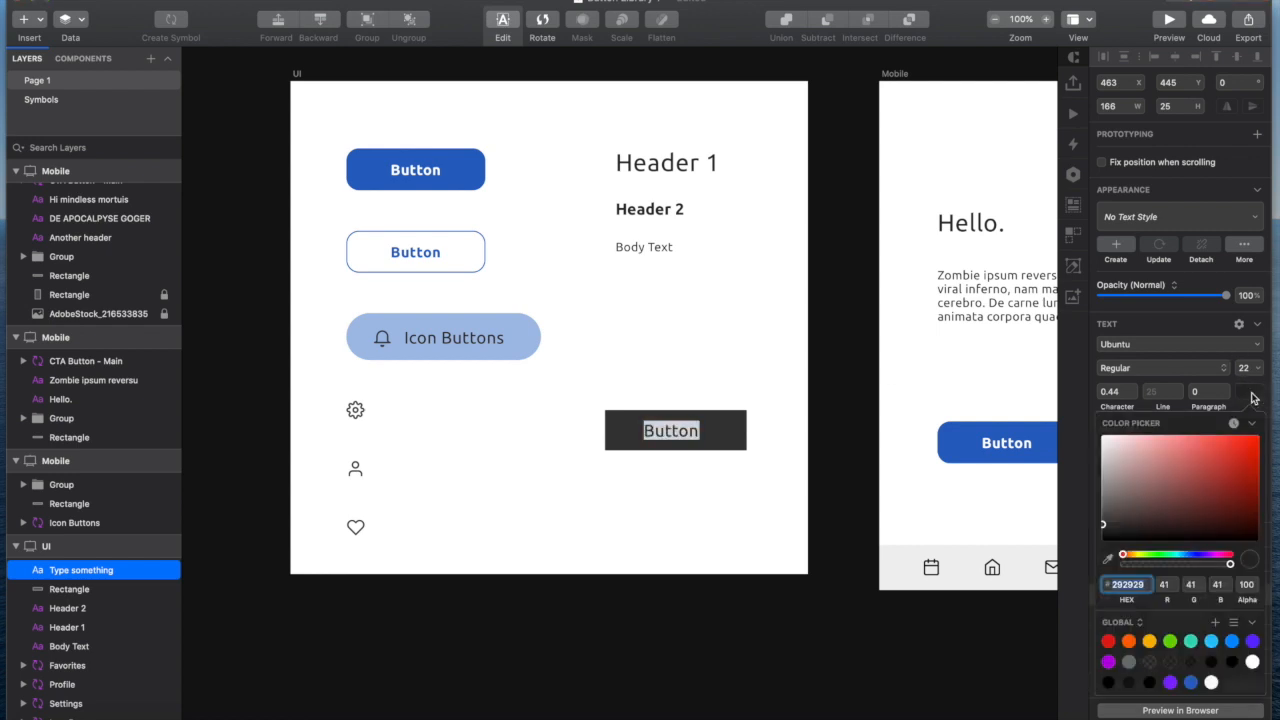
pyautogui.click(1252, 661)
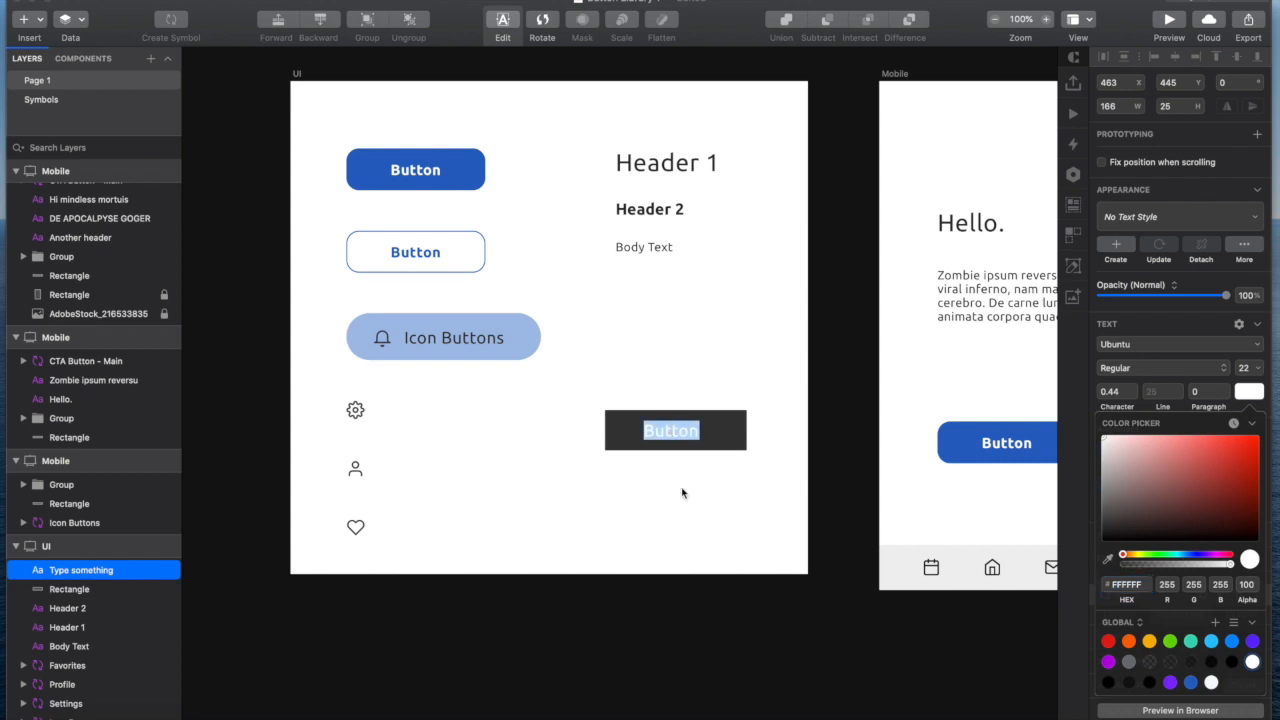
pyautogui.press('Escape')
# - Center the "Button" text horizontally on the dark rectangle and set its text alignment to centered
pyautogui.click(681, 437)
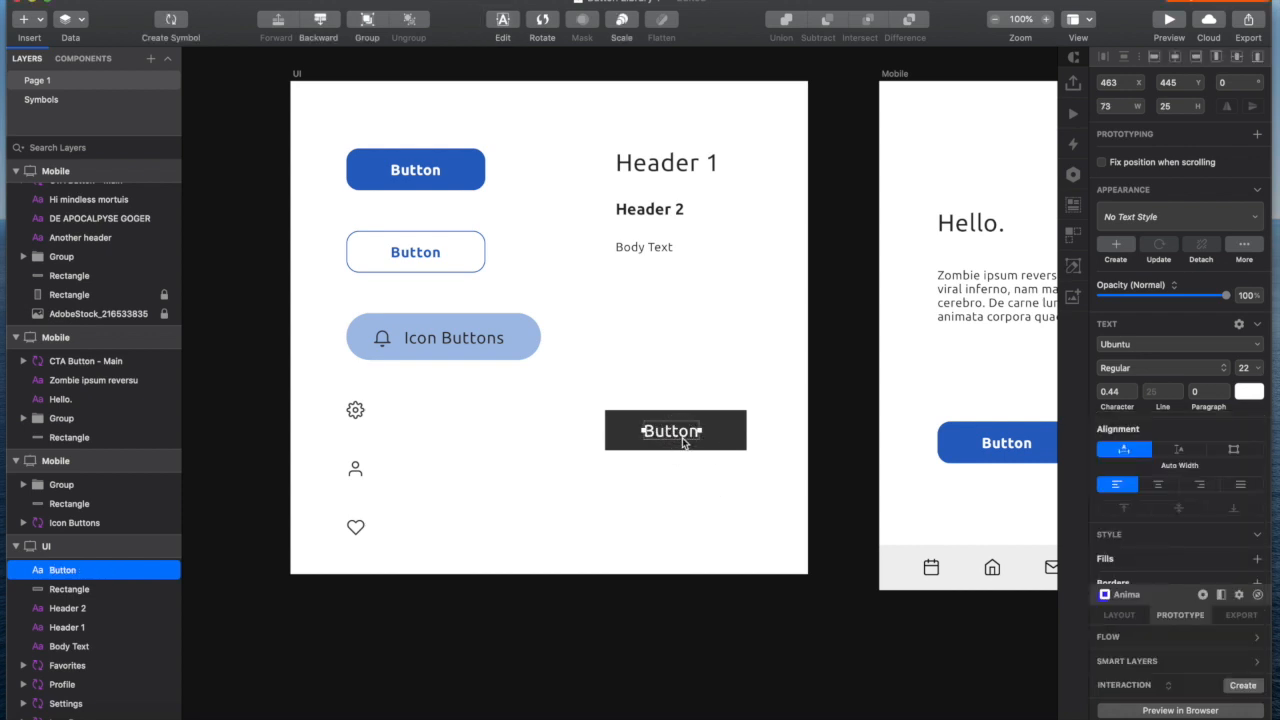
pyautogui.keyDown('shift'); pyautogui.click(732, 438); pyautogui.keyUp('shift')
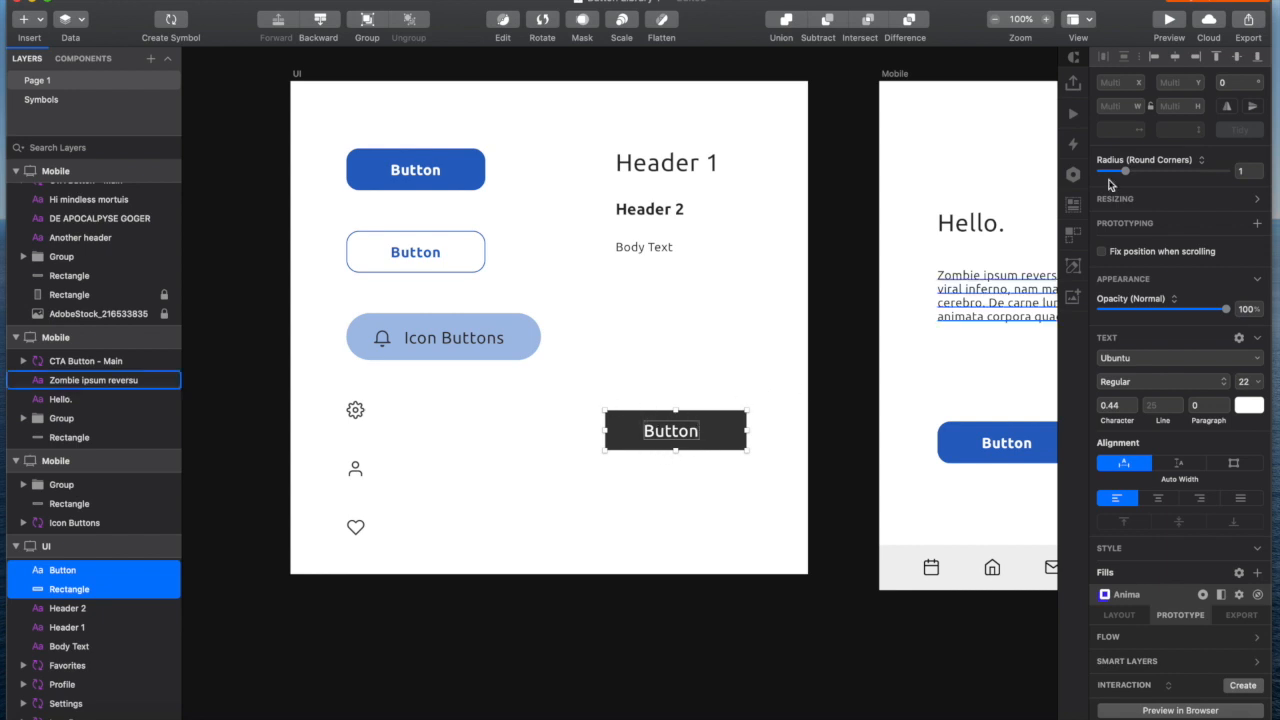
pyautogui.click(1178, 58)
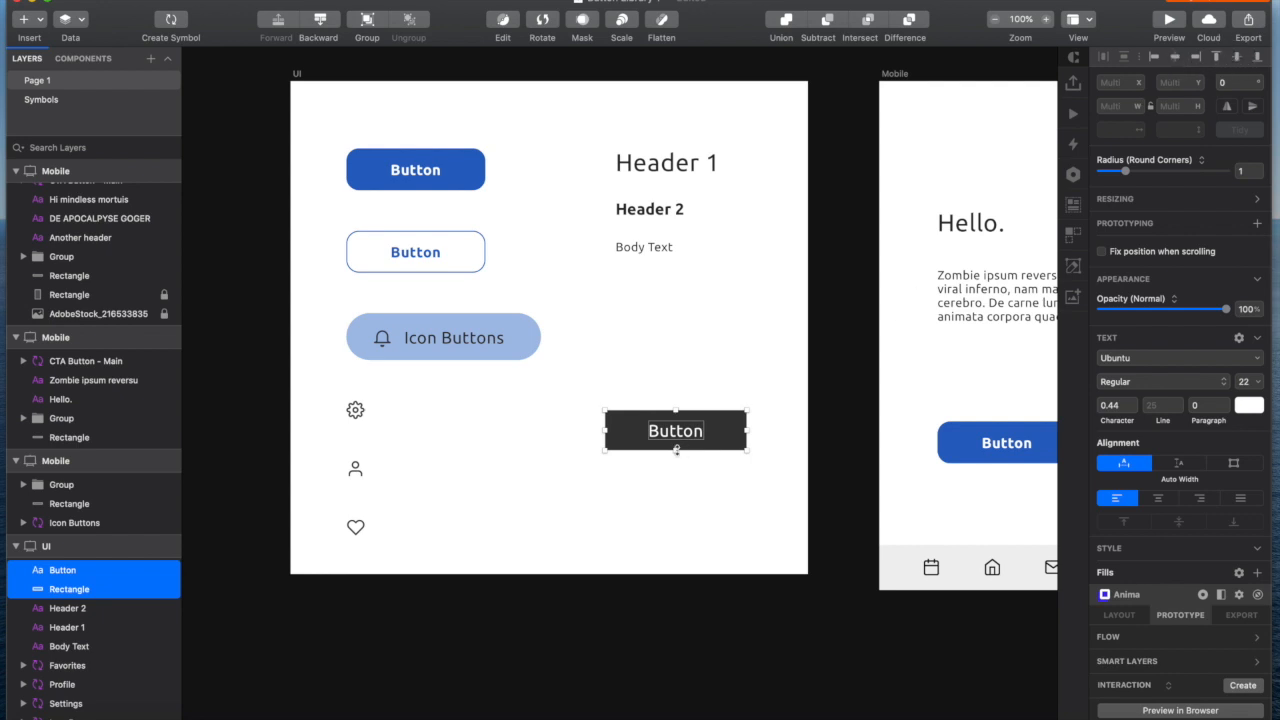
pyautogui.click(651, 493)
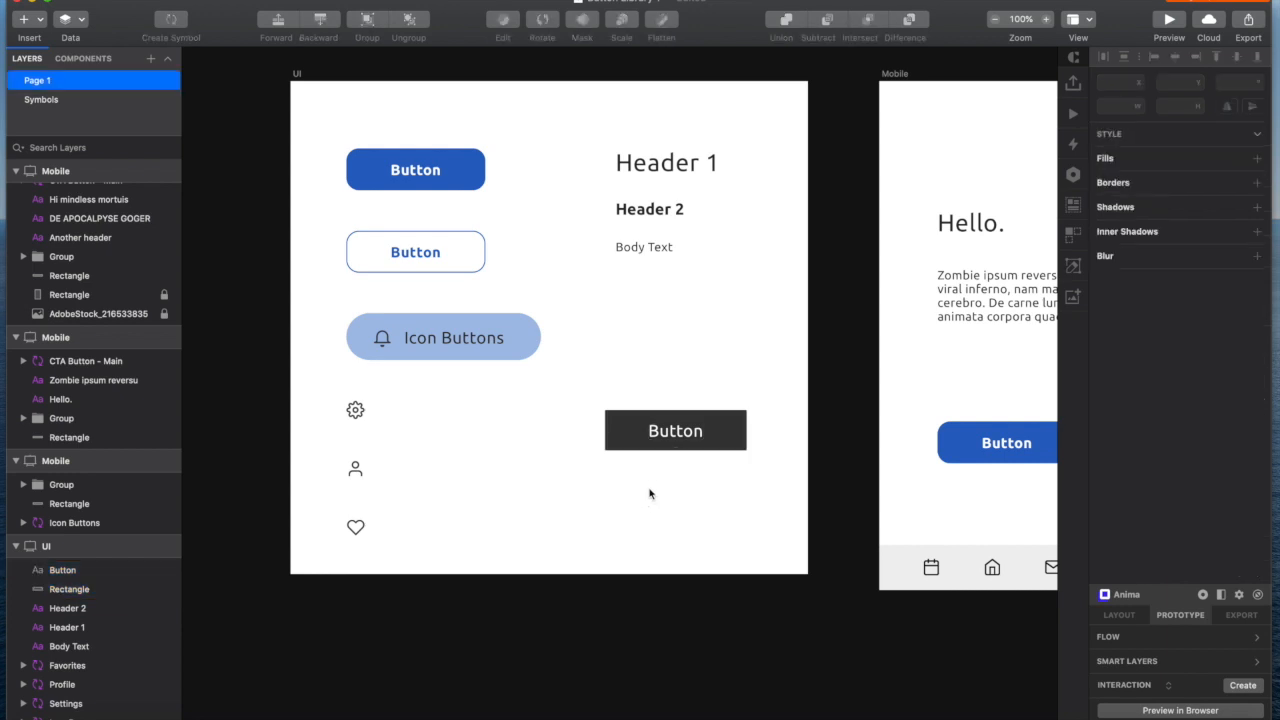
pyautogui.click(664, 435)
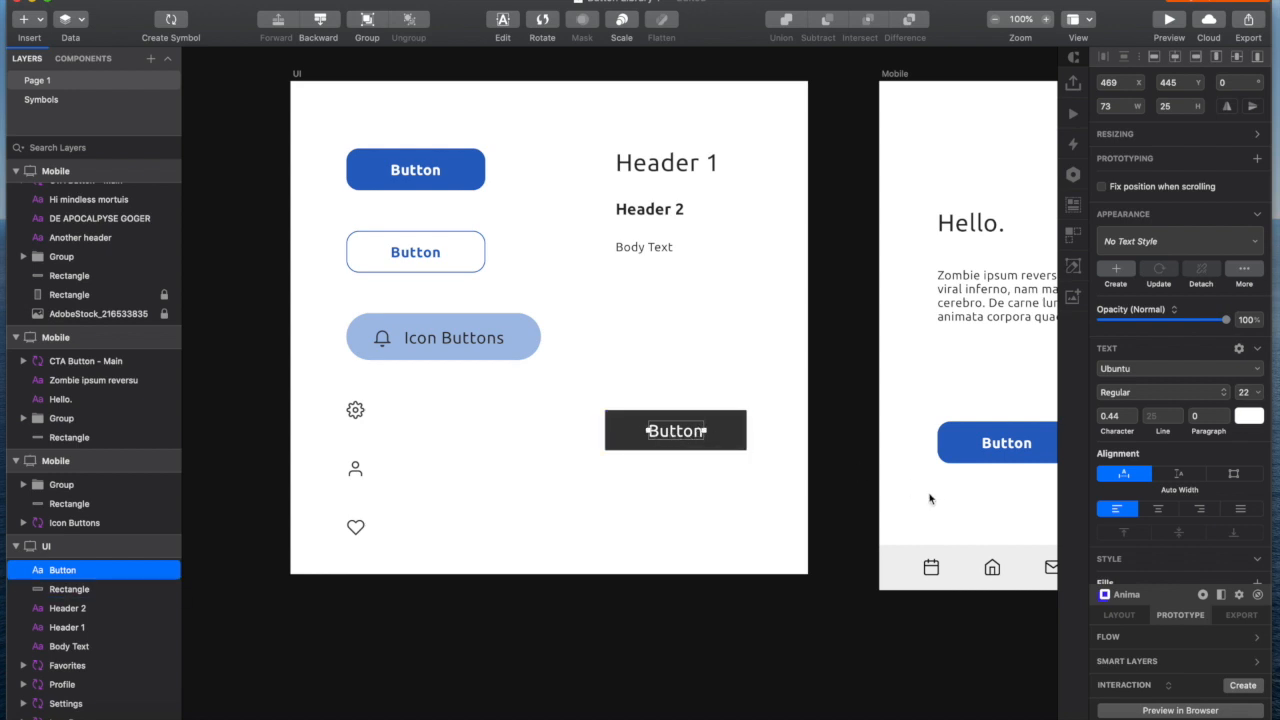
pyautogui.click(1160, 509)
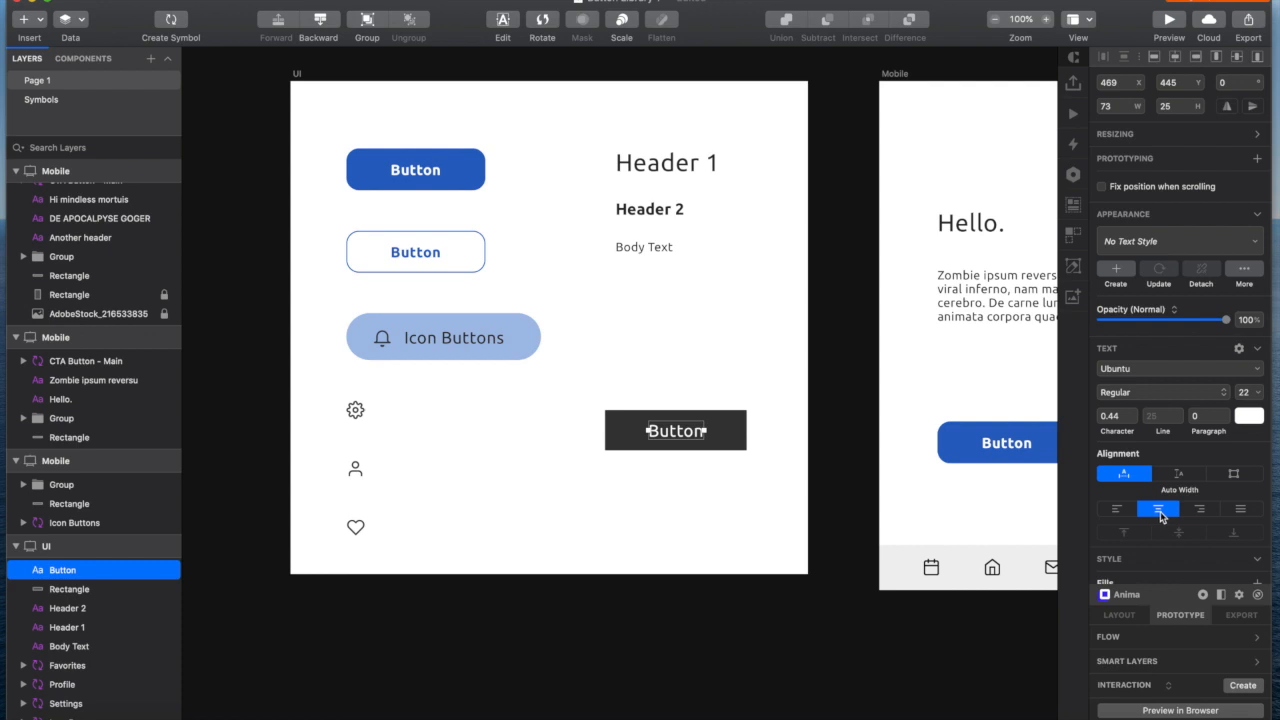
# - Turn the "Button" text and dark rectangle into a symbol named "Button 3" with Horizontally Center Layout, sent to the Symbols page
pyautogui.click(736, 427)
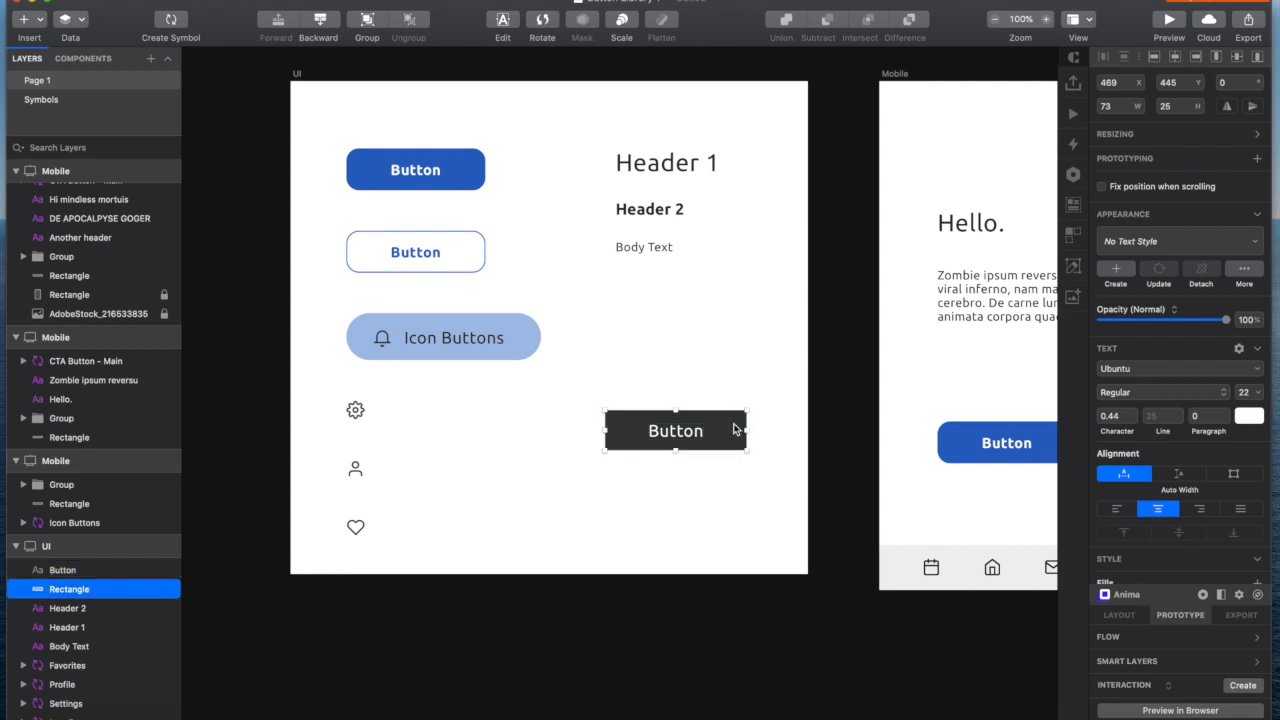
pyautogui.keyDown('shift'); pyautogui.click(683, 434); pyautogui.keyUp('shift')
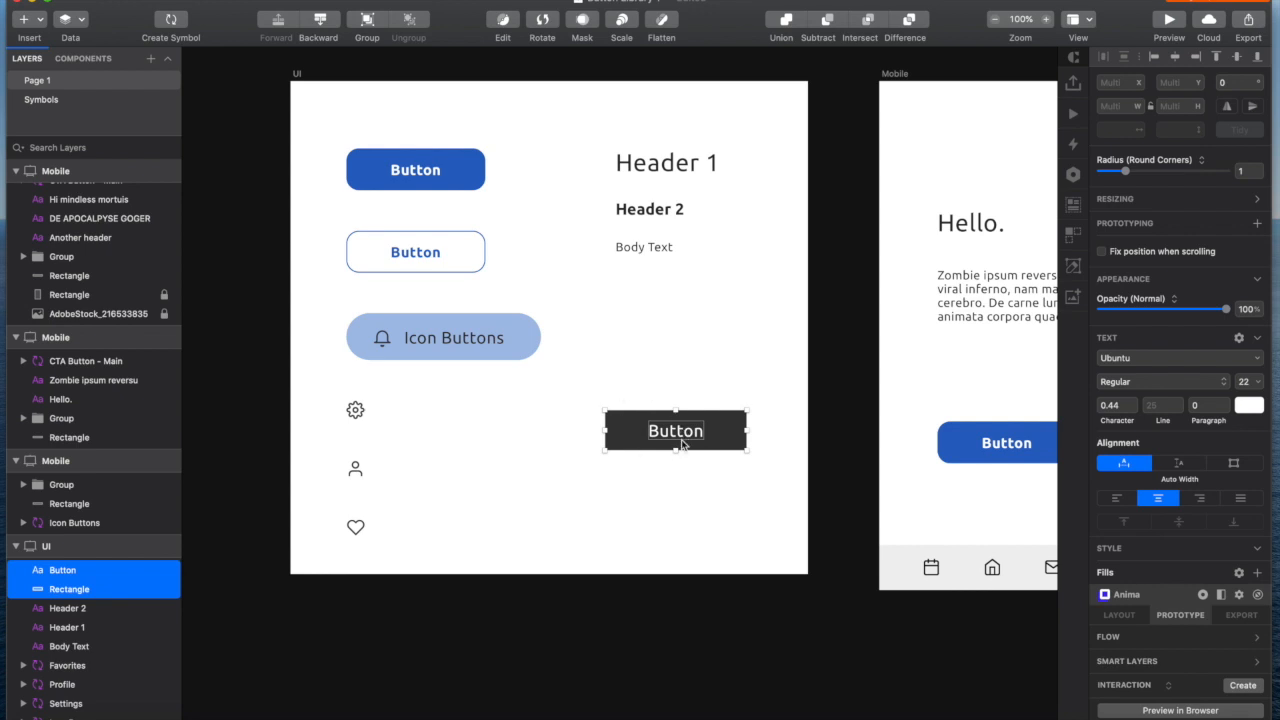
pyautogui.click(171, 22)
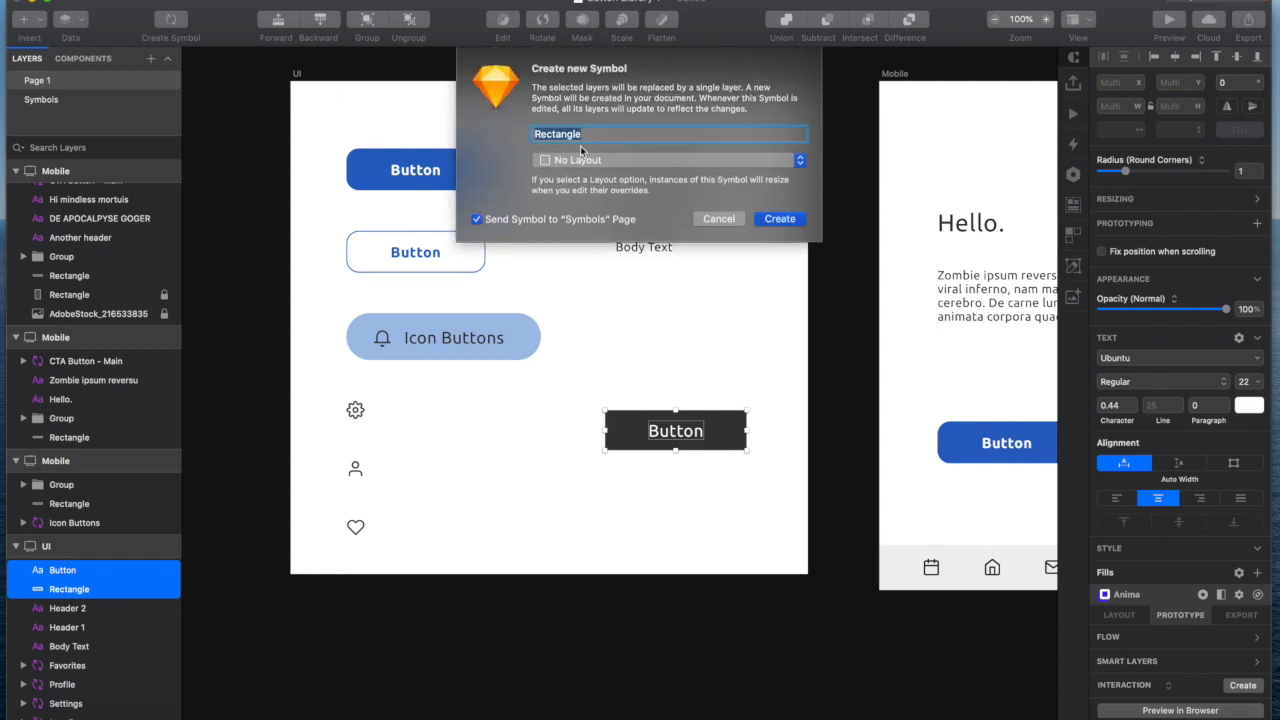
pyautogui.write('Button 3')
pyautogui.click(656, 164)
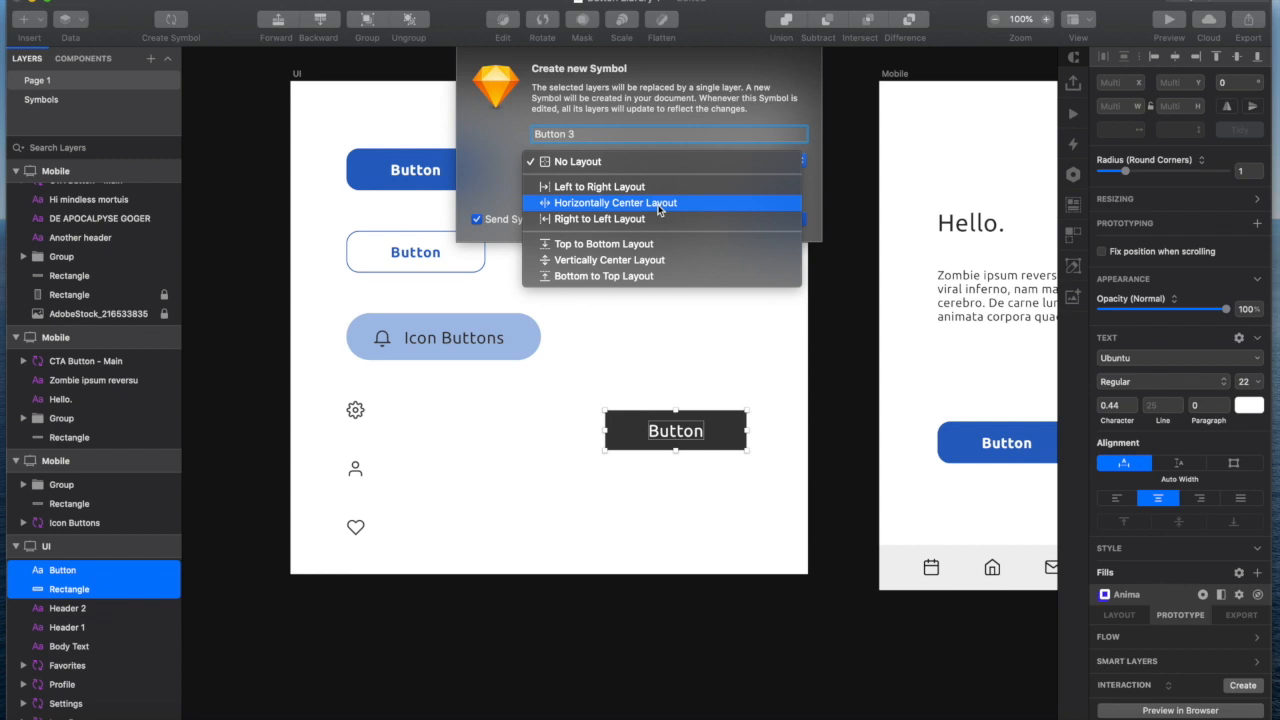
pyautogui.click(660, 203)
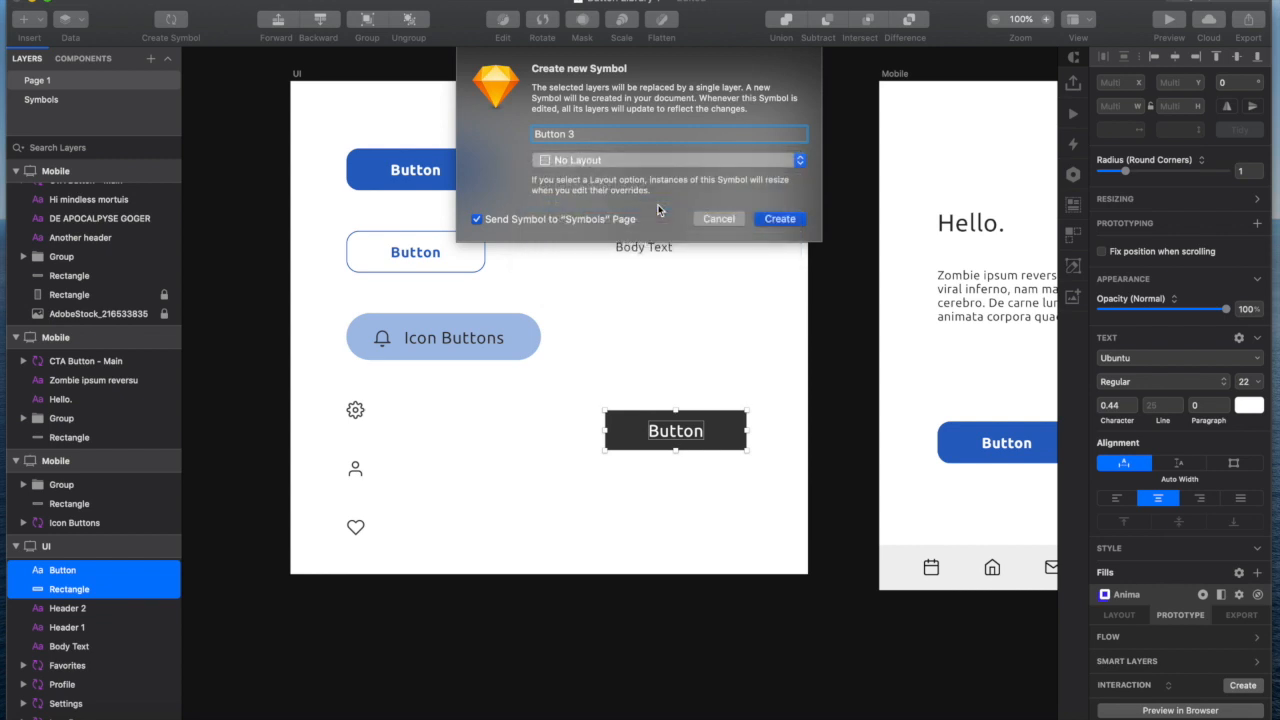
pyautogui.click(781, 218)
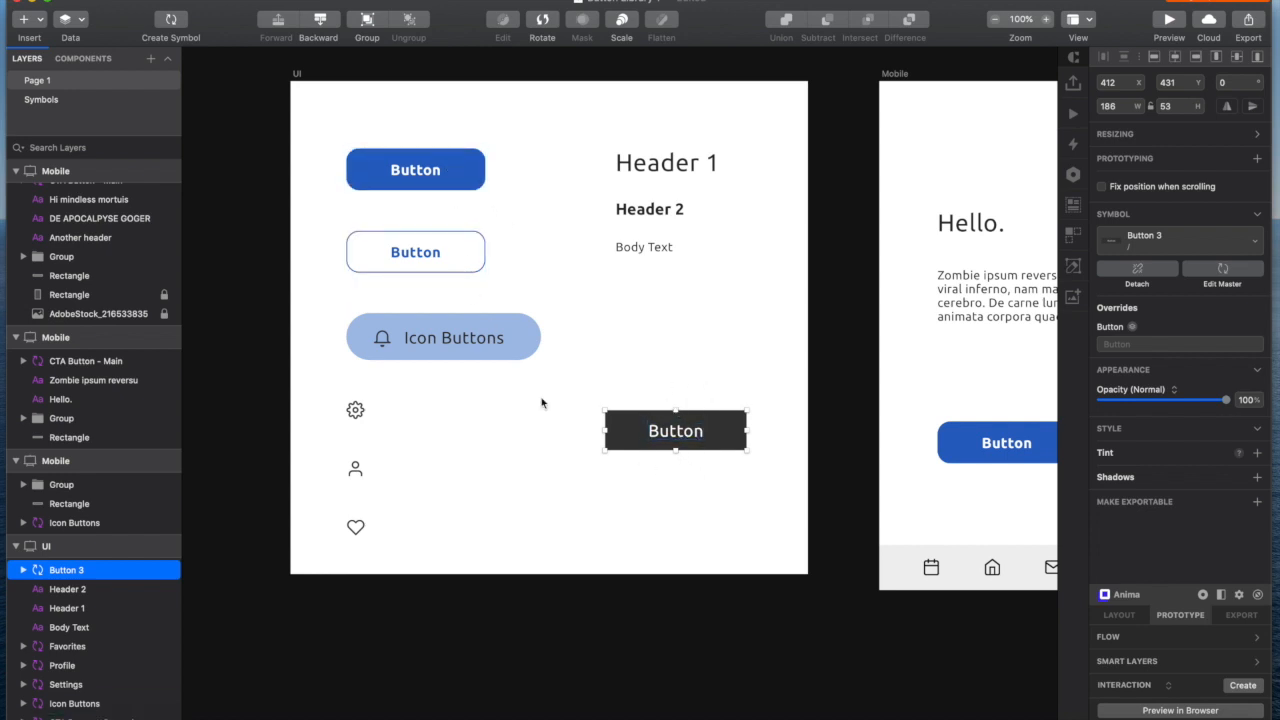
# - Delete the Button 3 symbol instance from the UI artboard
pyautogui.click(684, 486)
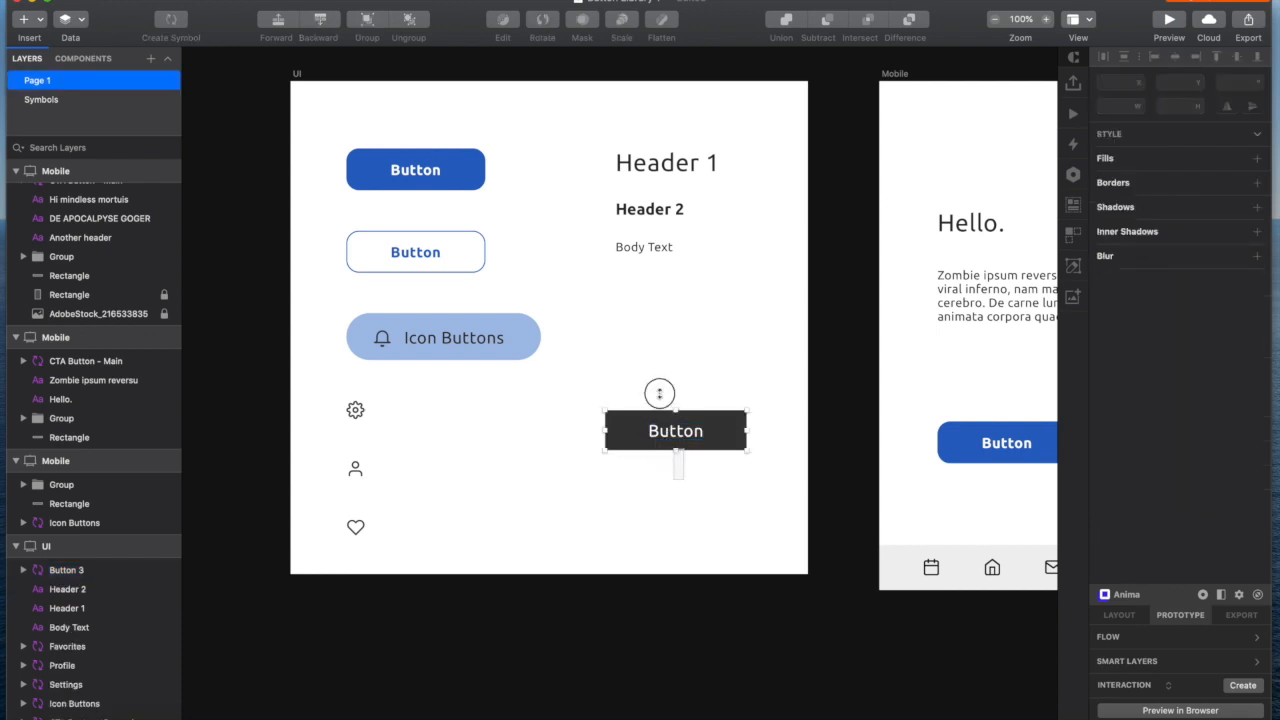
pyautogui.click(662, 416)
pyautogui.press('Delete')
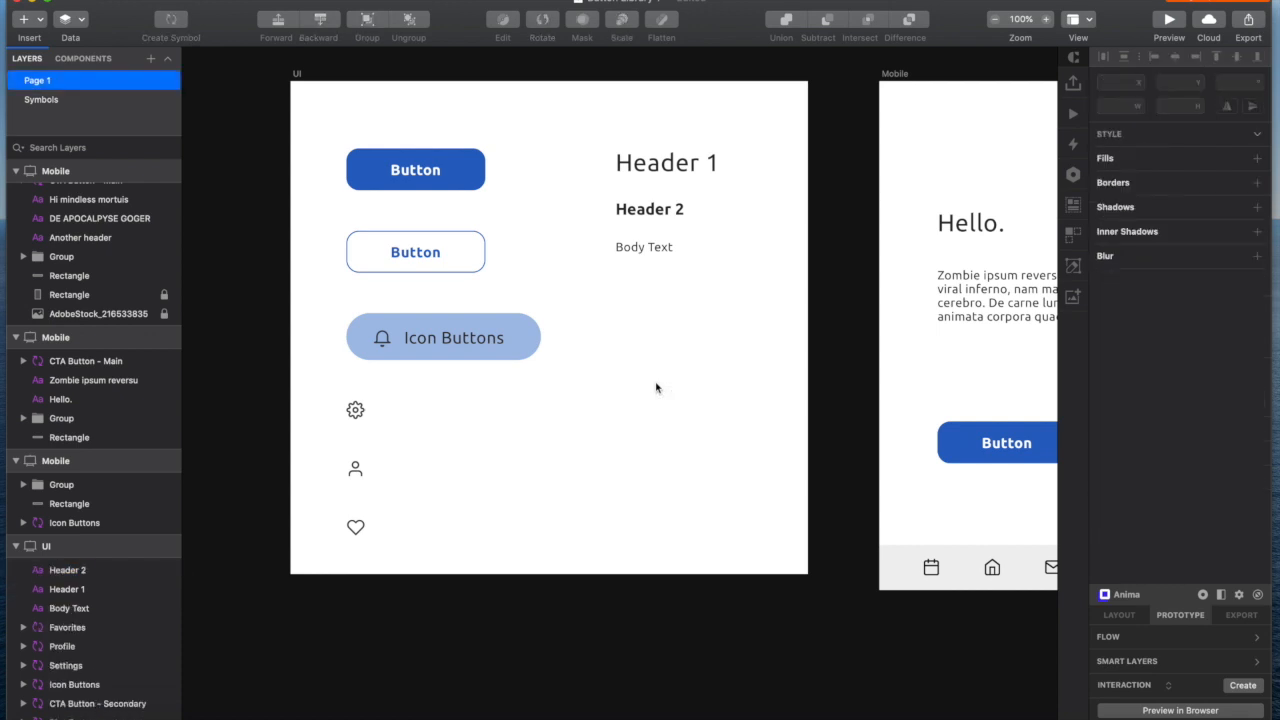
# - Examine the overrides of the Icon Buttons symbol and the text style of the Body Text layer
pyautogui.click(532, 338)
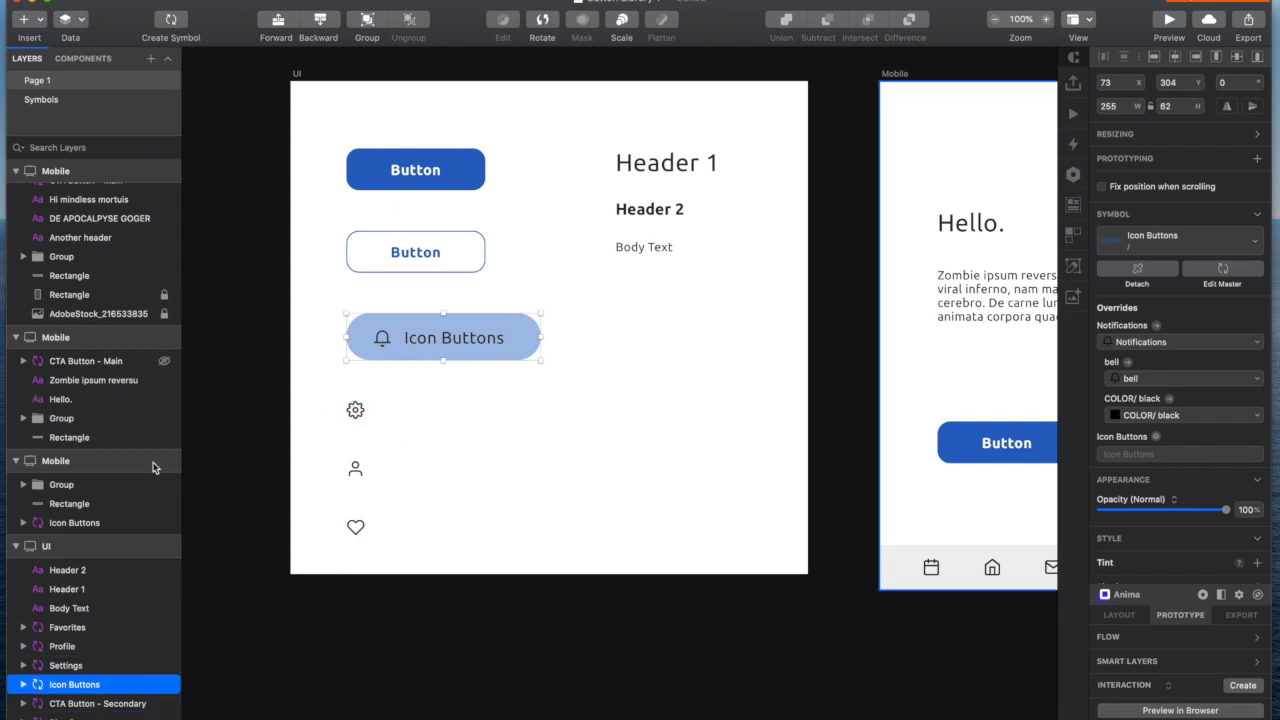
pyautogui.scroll(-2, 140, 630)
pyautogui.scroll(3, 143, 634)
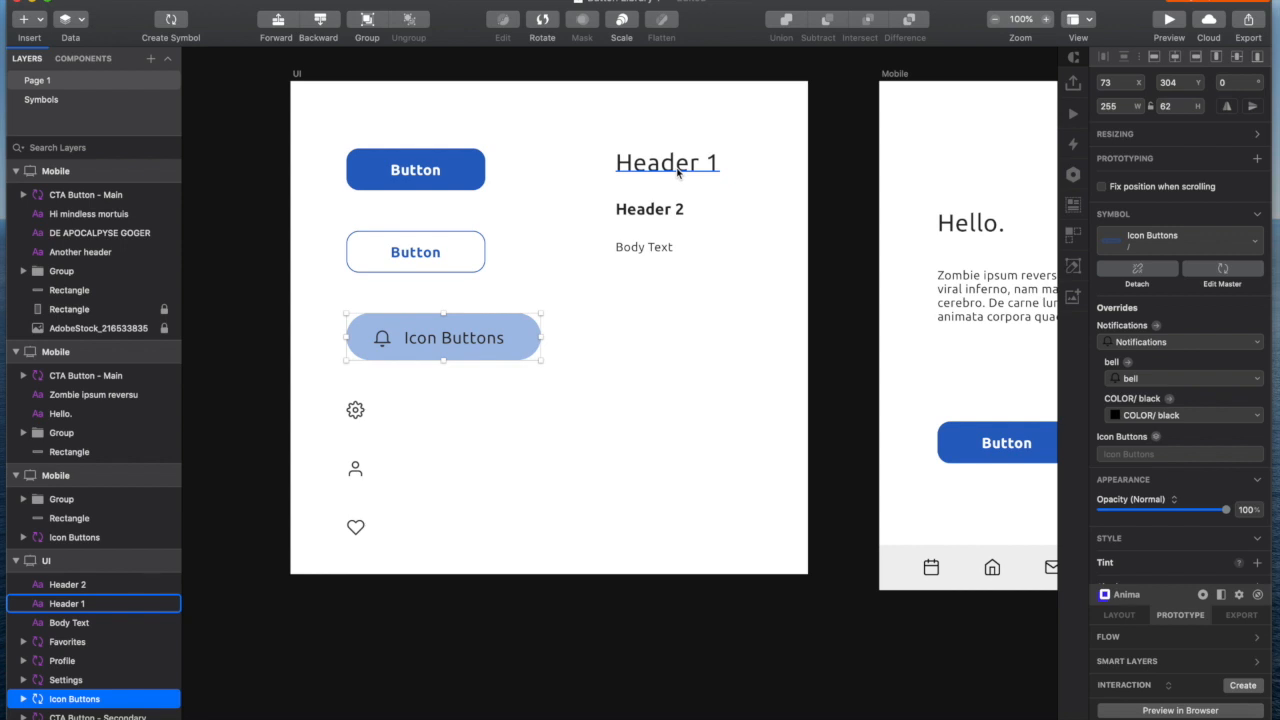
pyautogui.click(663, 250)
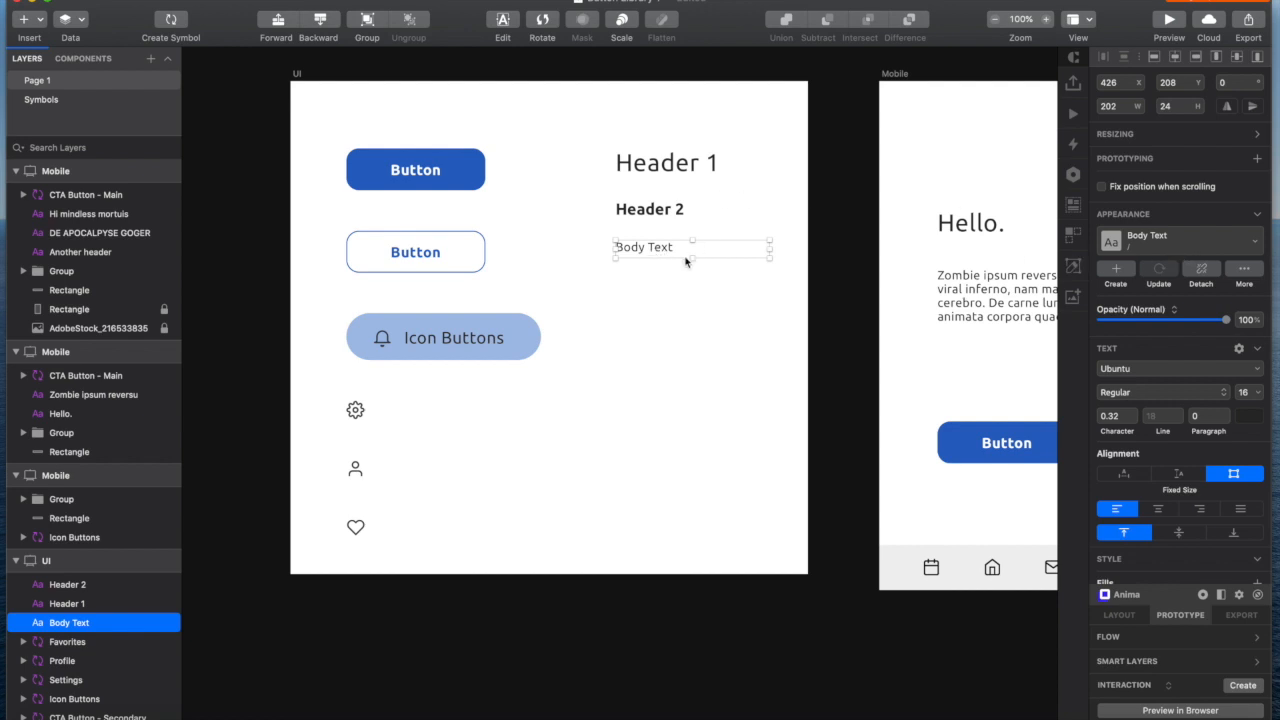
# - Add the text "Body text 2" below Body Text on the UI artboard and color it near-black (010300)
pyautogui.press('t')
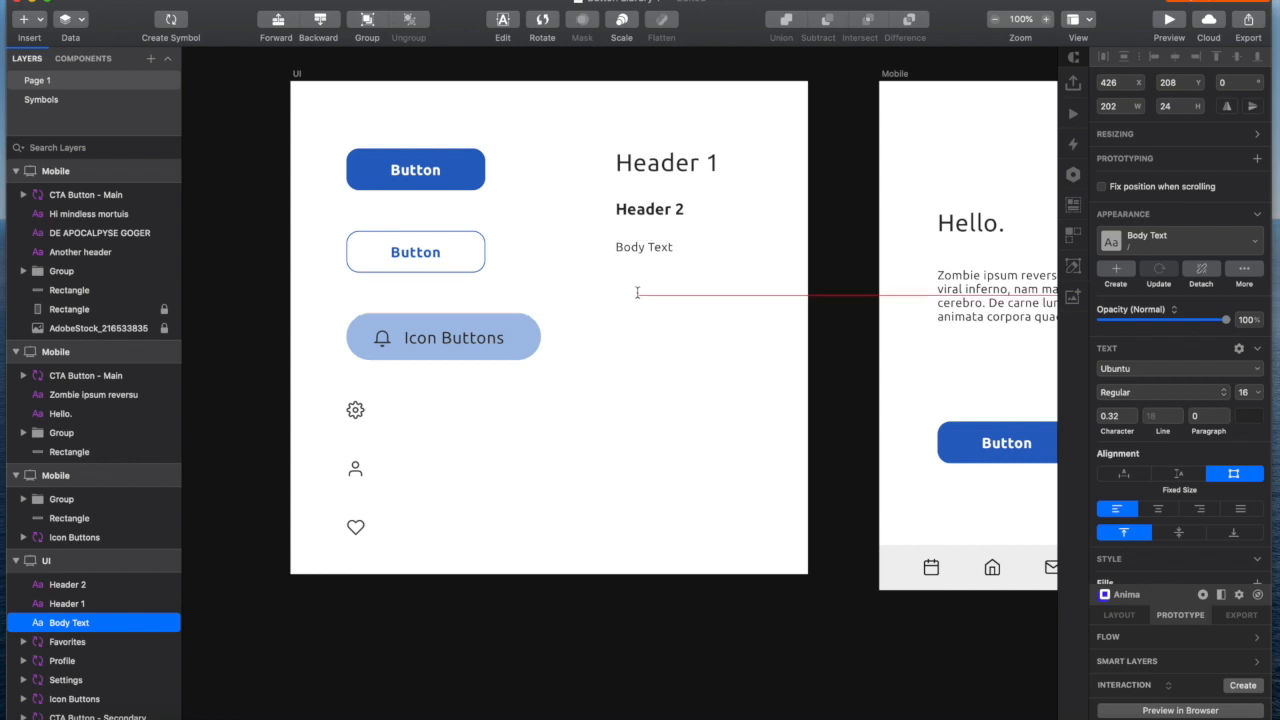
pyautogui.click(637, 293)
pyautogui.press('BackSpace')
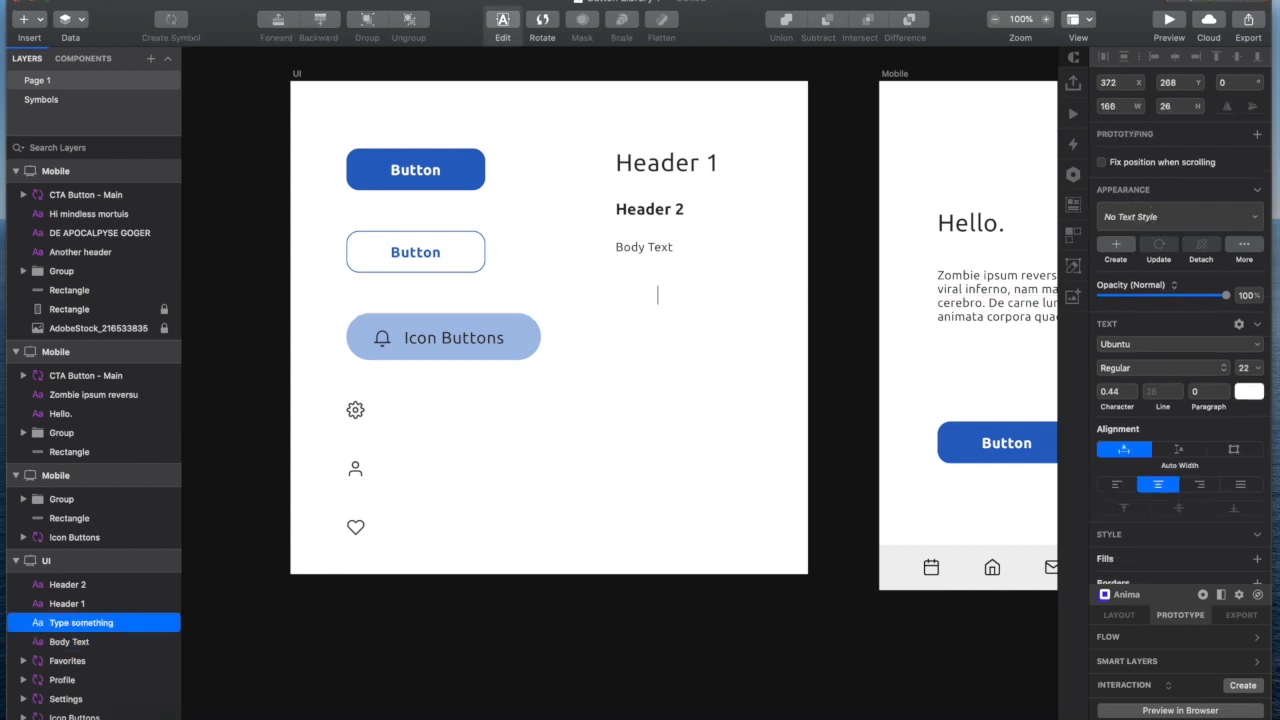
pyautogui.write('Body')
pyautogui.press('super+a')
pyautogui.click(1249, 393)
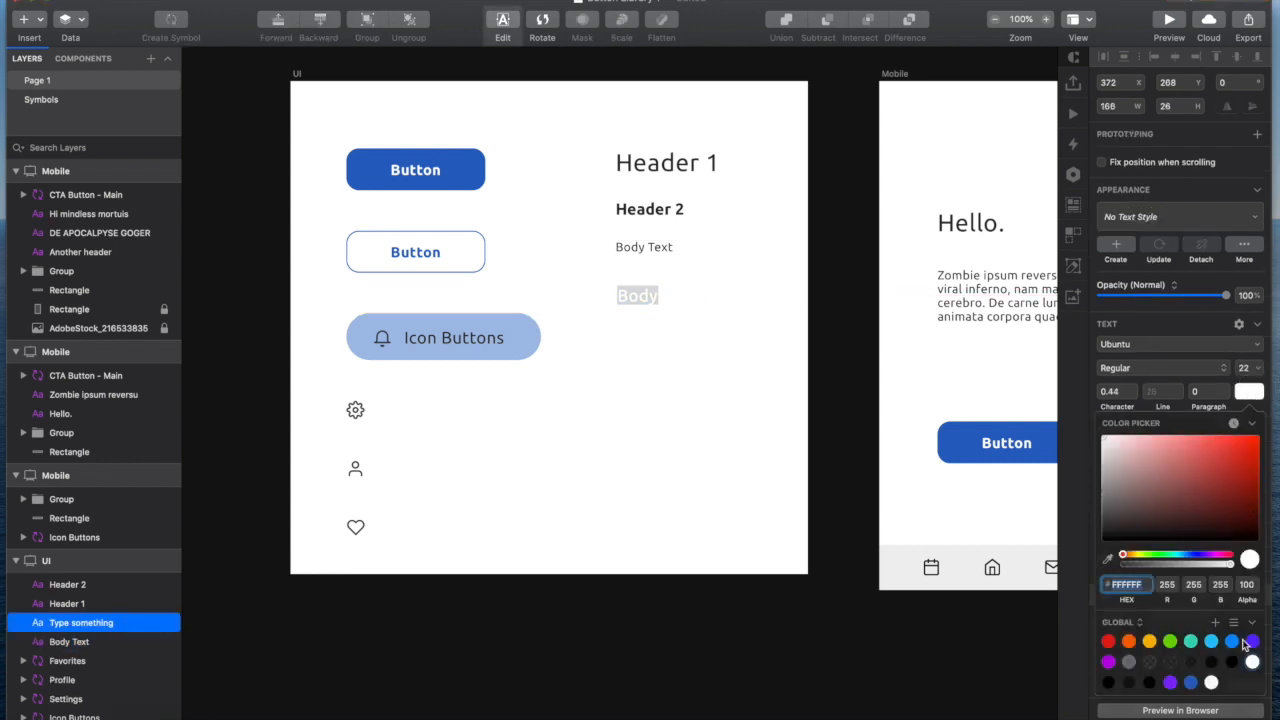
pyautogui.click(1150, 683)
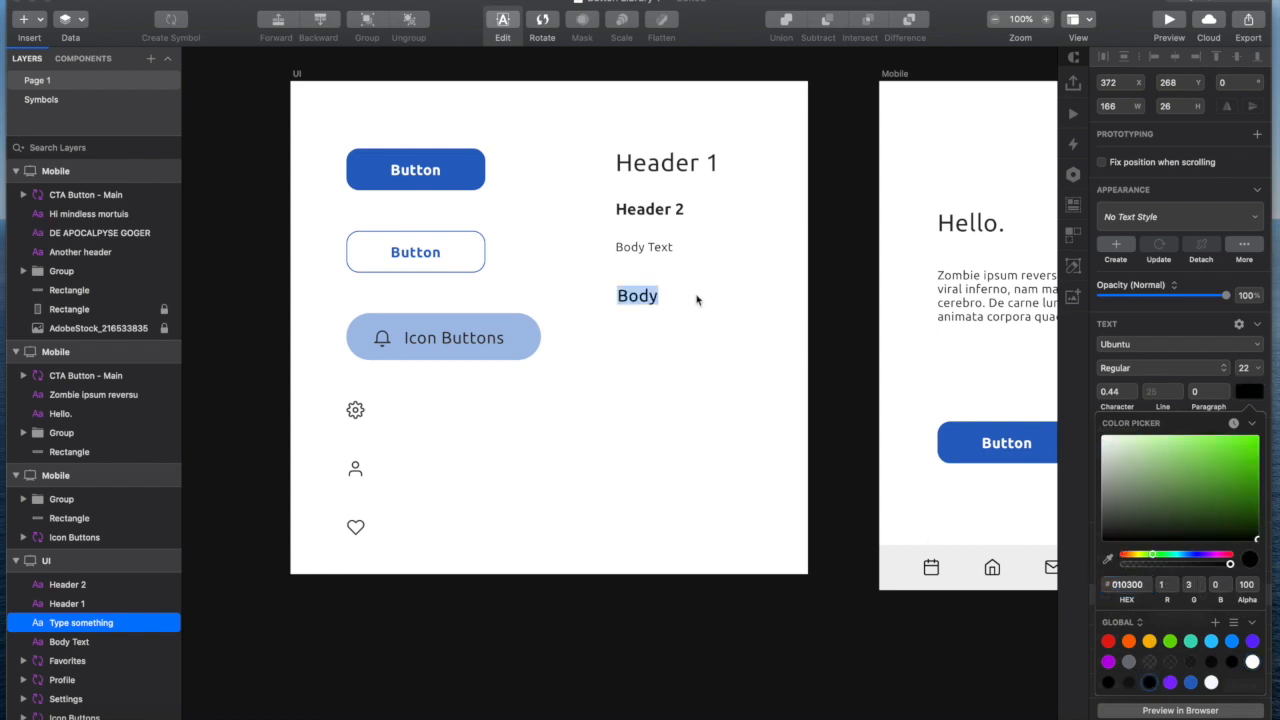
pyautogui.press('Escape')
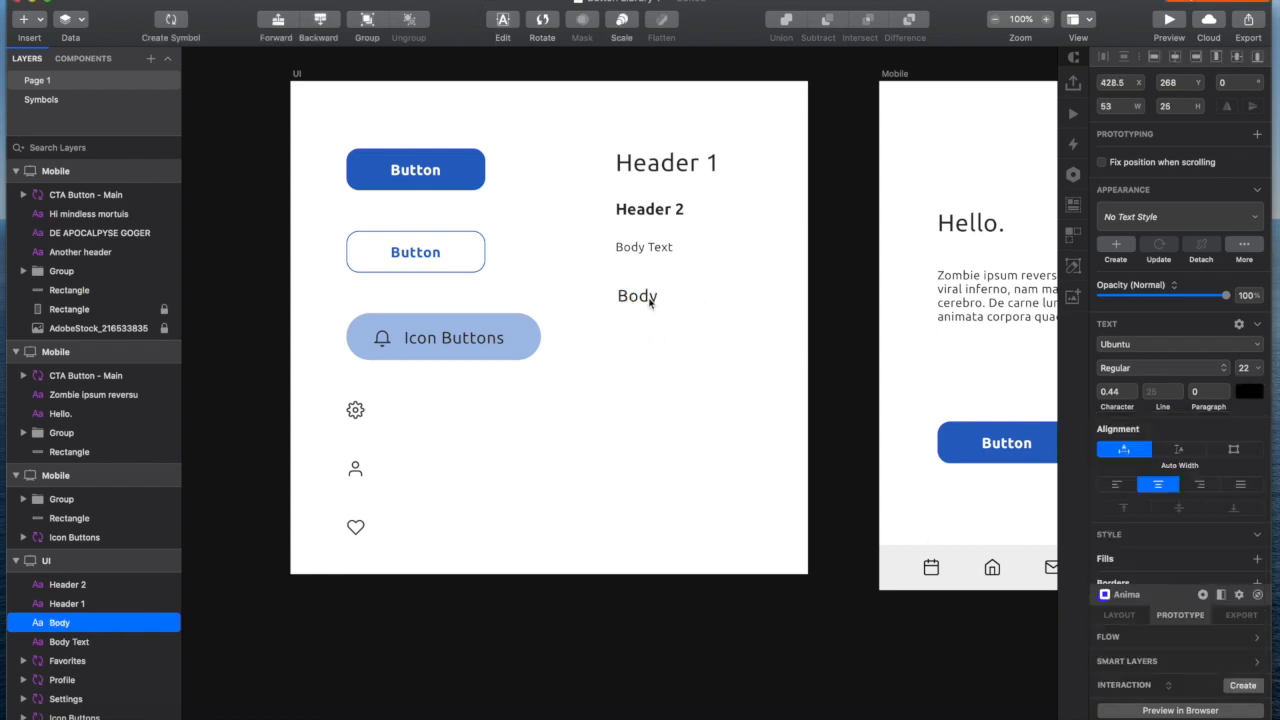
pyautogui.doubleClick(648, 298)
pyautogui.press('Right')
pyautogui.write('text 2')
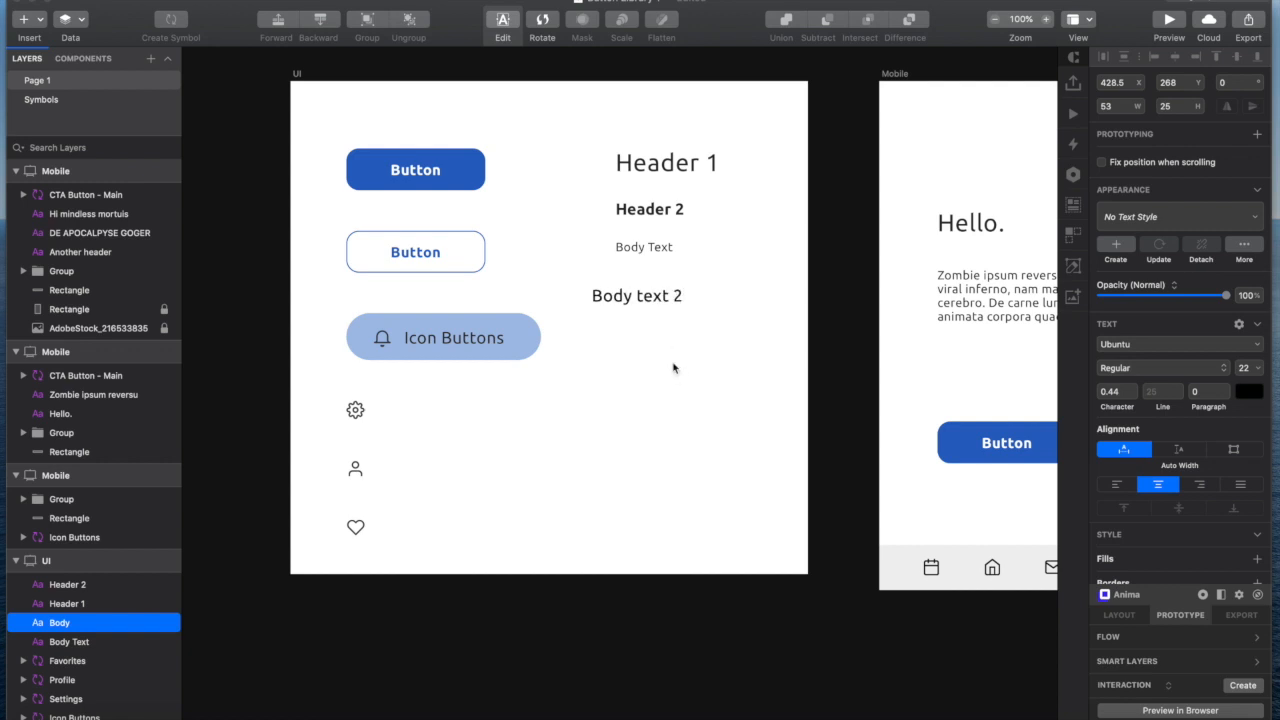
pyautogui.click(674, 371)
# - Set the font size of "Body text 2" to 14 and position it directly beneath Body Text
pyautogui.moveTo(656, 296); pyautogui.dragTo(677, 284)
pyautogui.click(1261, 392)
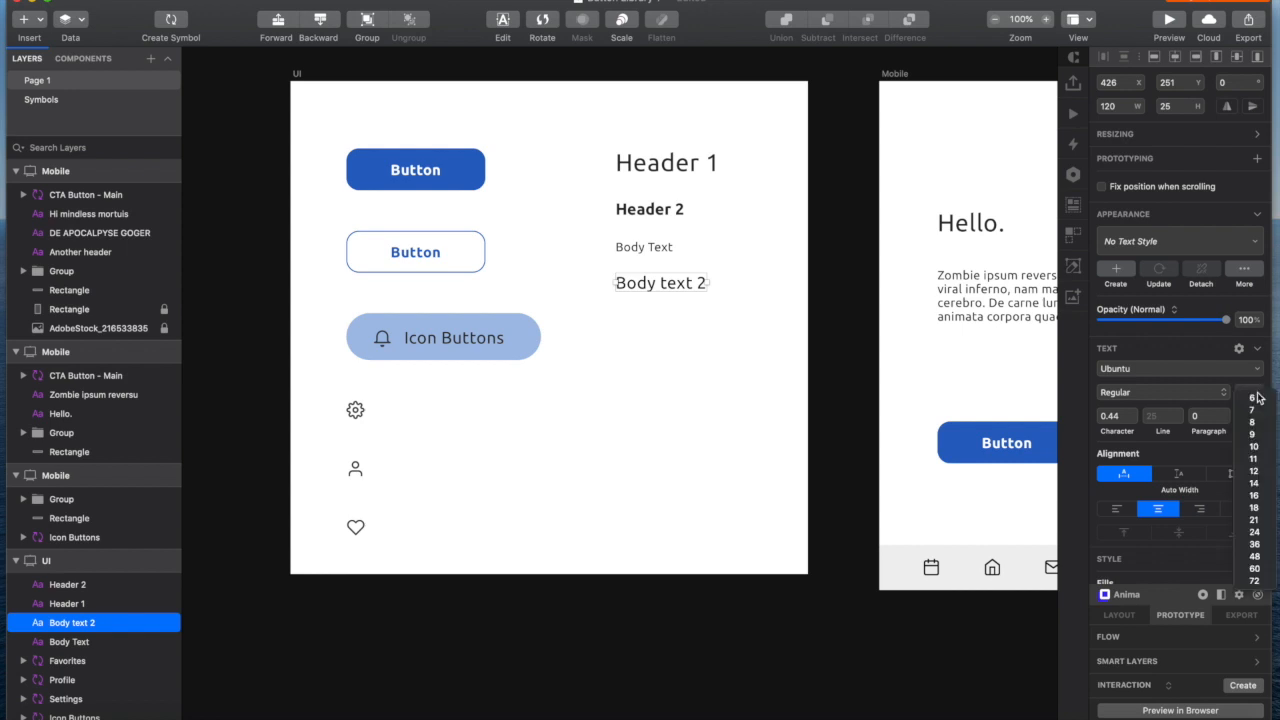
pyautogui.click(1253, 484)
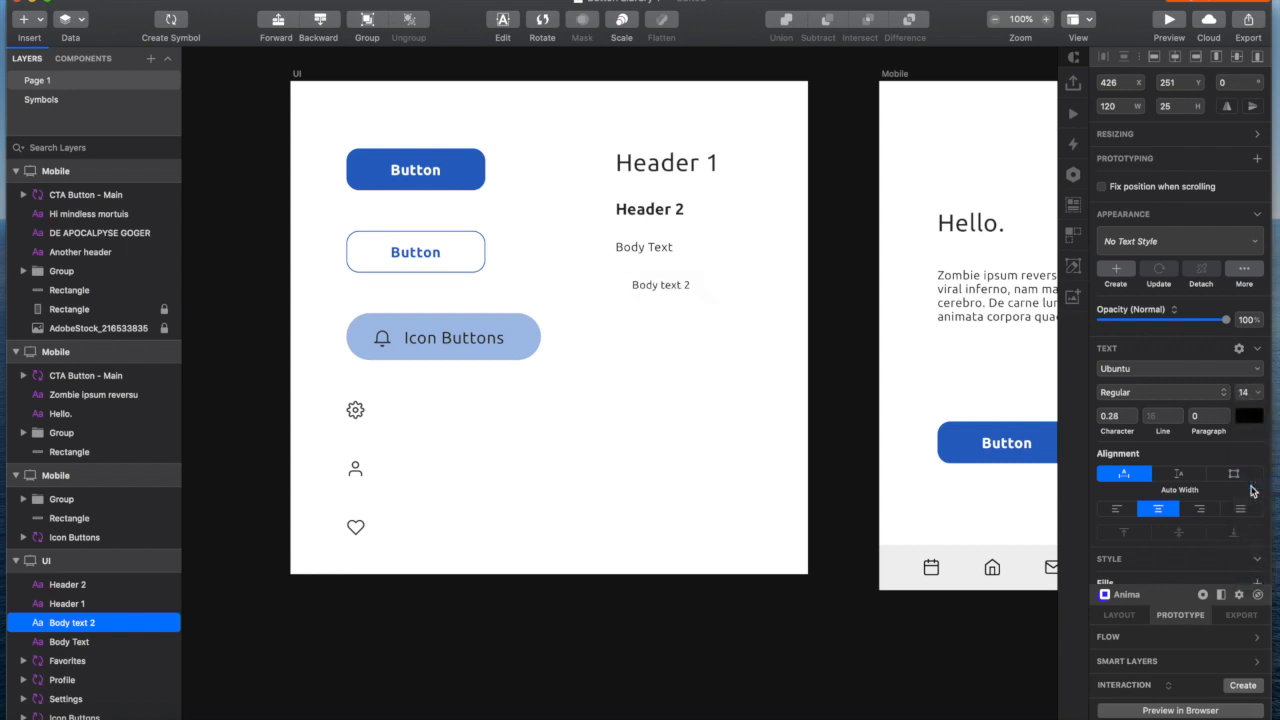
pyautogui.moveTo(667, 295)
pyautogui.mouseDown()
pyautogui.moveTo(654, 269)
pyautogui.moveTo(652, 283)
pyautogui.mouseUp()
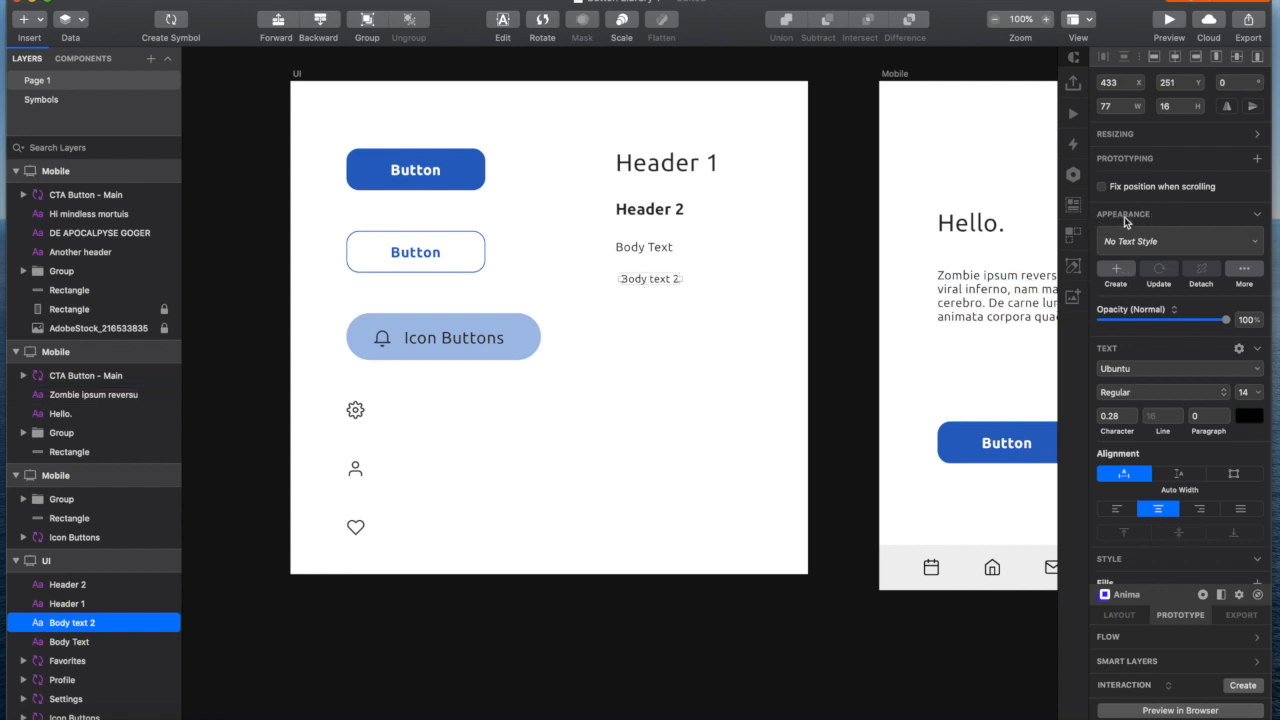
# - Create a new text style from the "Body text 2" layer and deselect it
pyautogui.click(1116, 270)
pyautogui.click(705, 410)
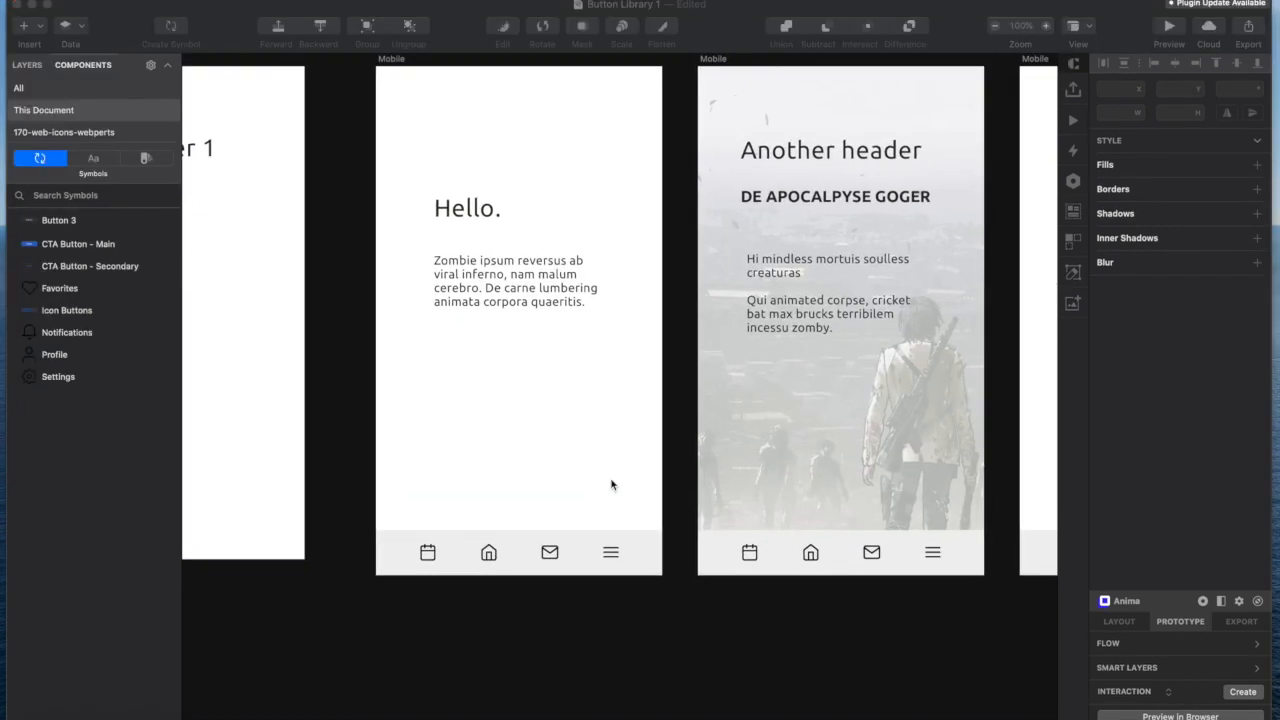
# - Review the page's layer list and the document's symbol components alongside the UI and mobile artboards
pyautogui.hscroll(-1, 612, 485)
pyautogui.hscroll(3, 612, 485)
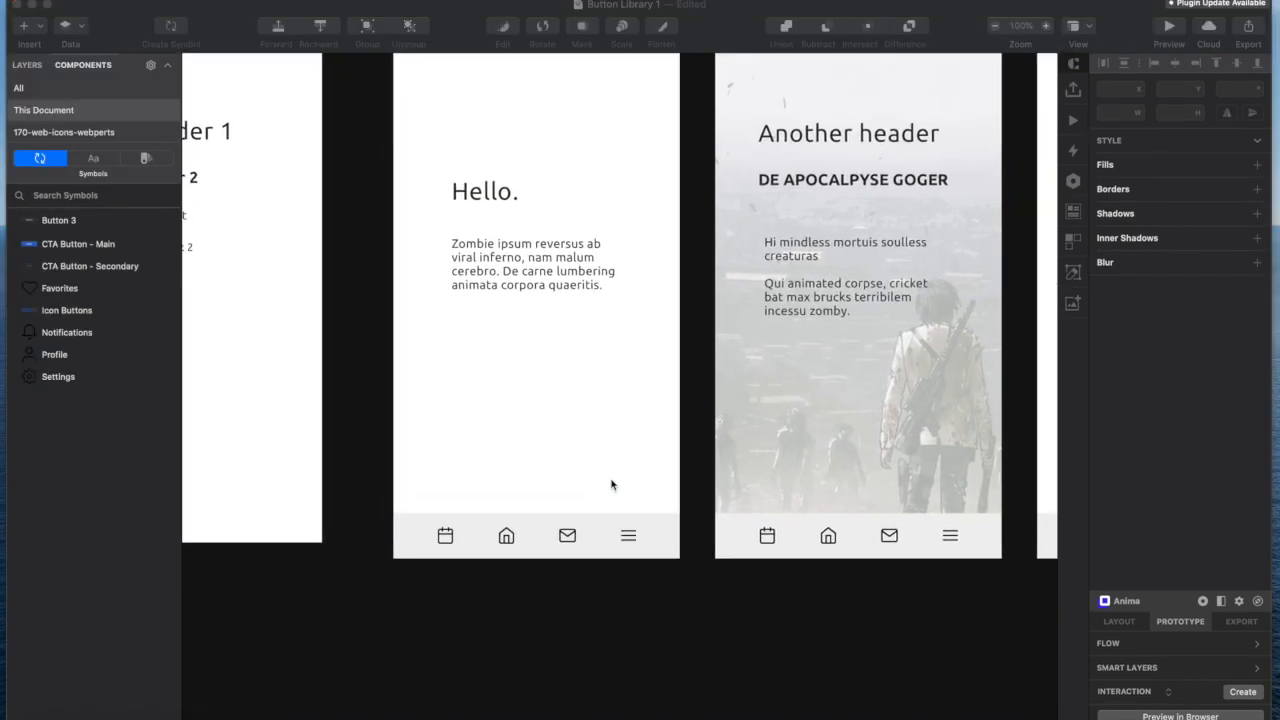
pyautogui.scroll(-1, 612, 485)
pyautogui.hscroll(1, 612, 485)
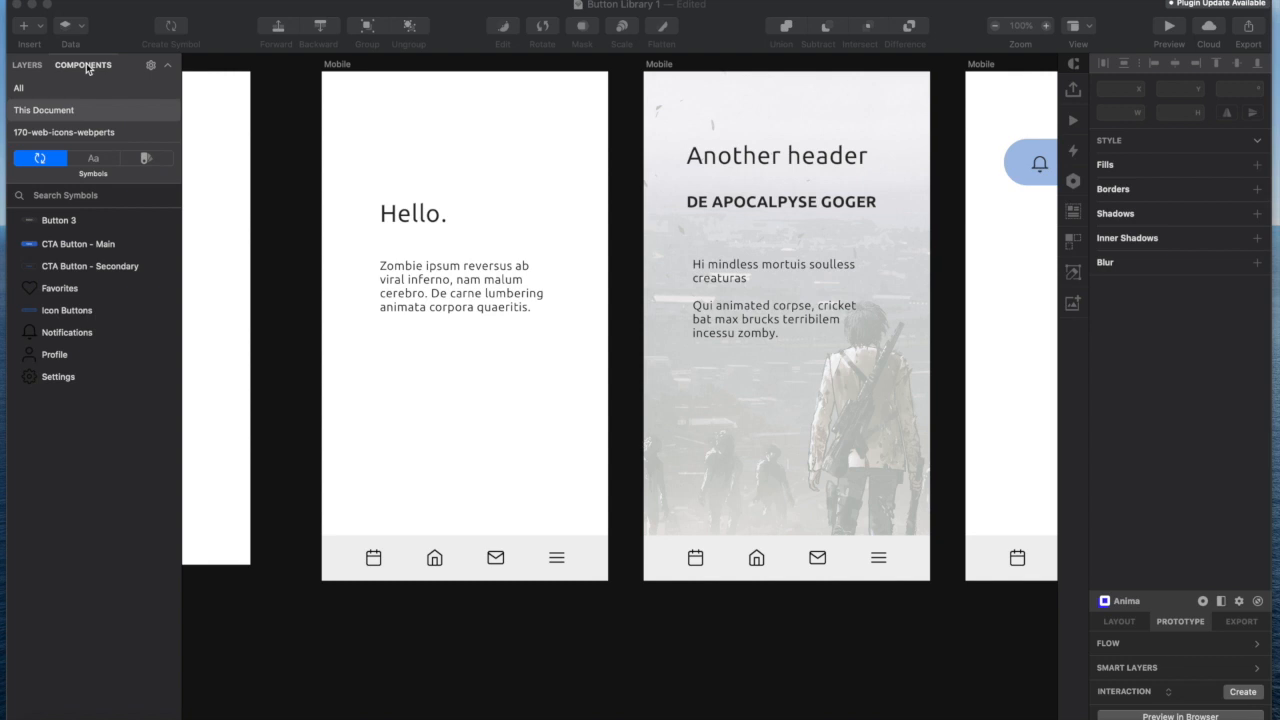
pyautogui.click(30, 65)
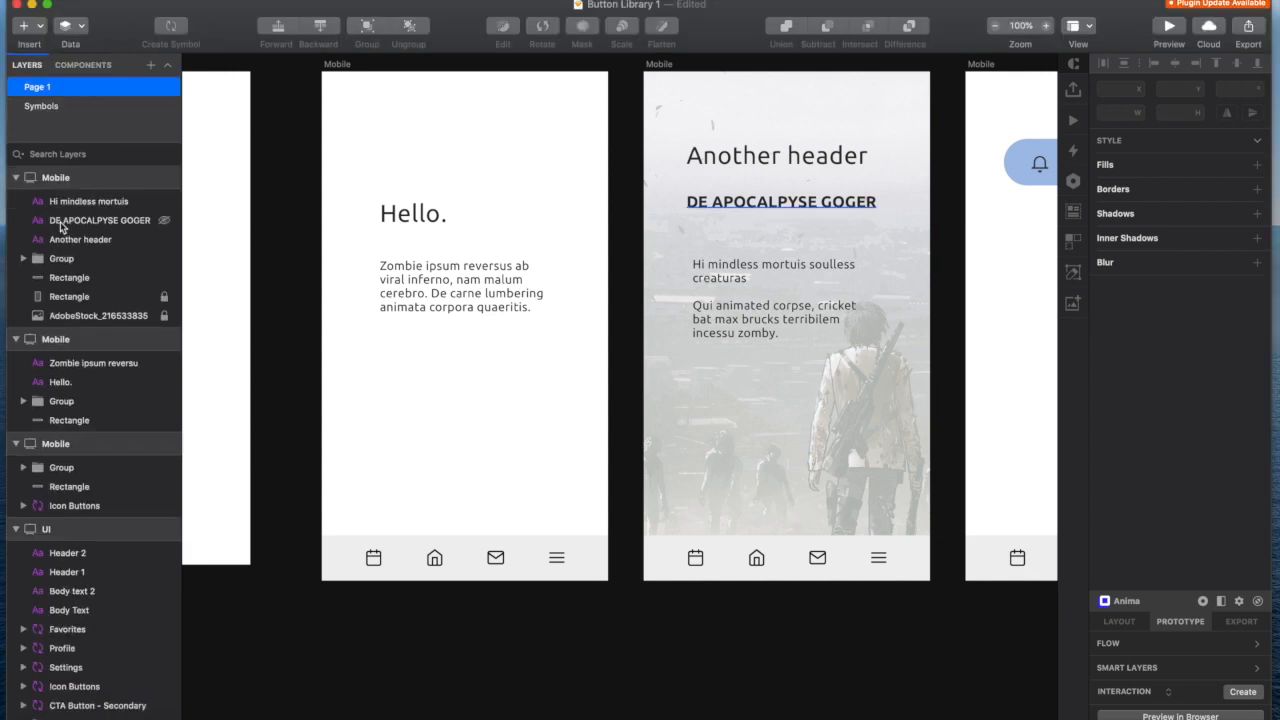
pyautogui.scroll(-1, 61, 227)
pyautogui.scroll(1, 62, 227)
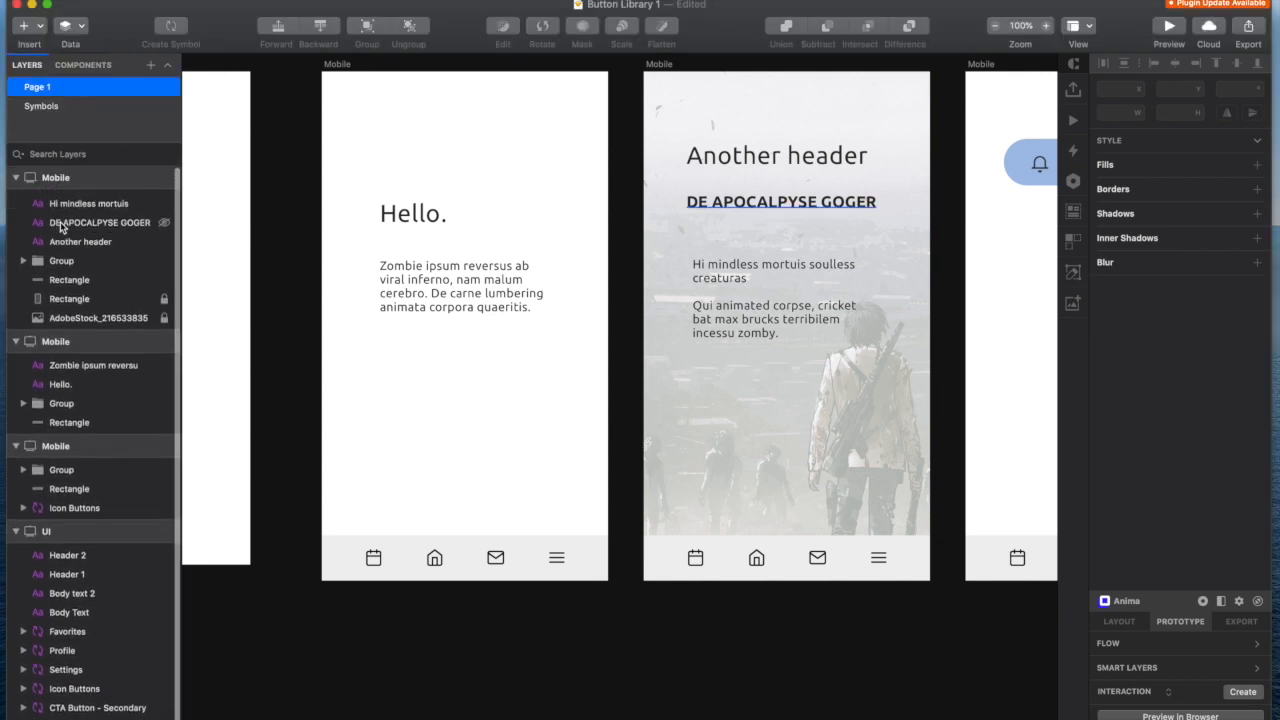
pyautogui.click(81, 66)
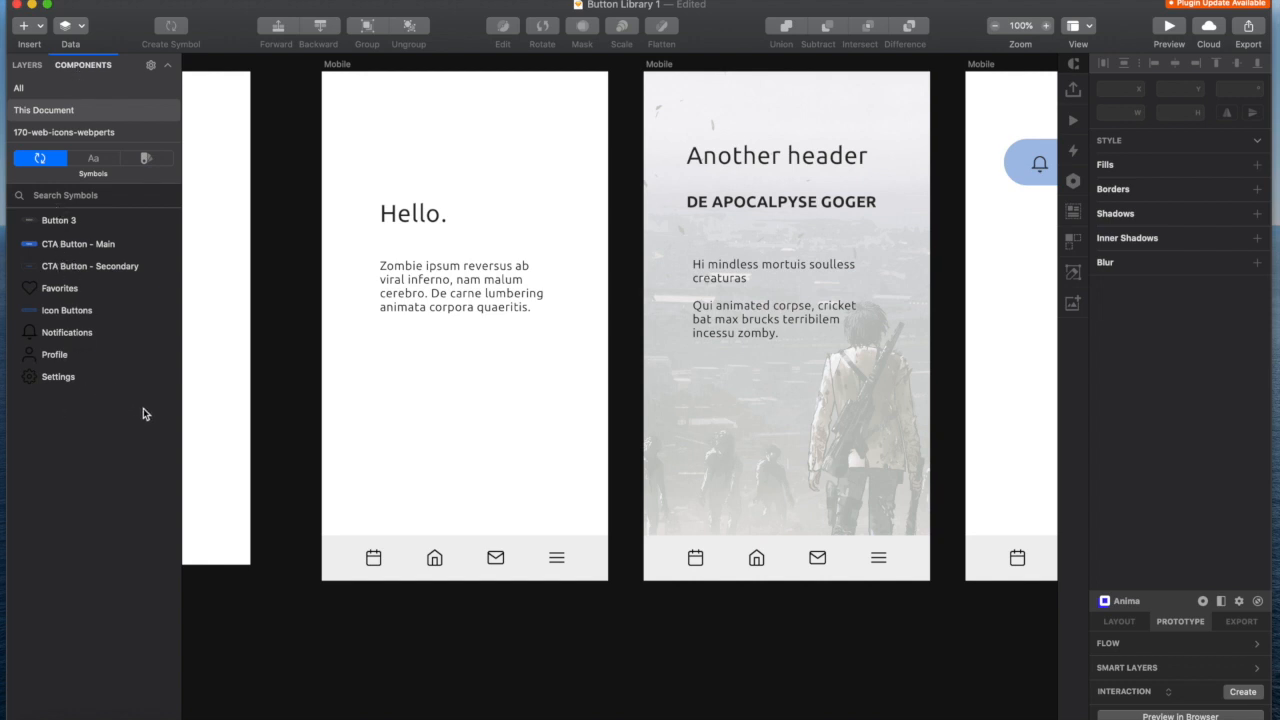
pyautogui.hscroll(-10, 203, 405)
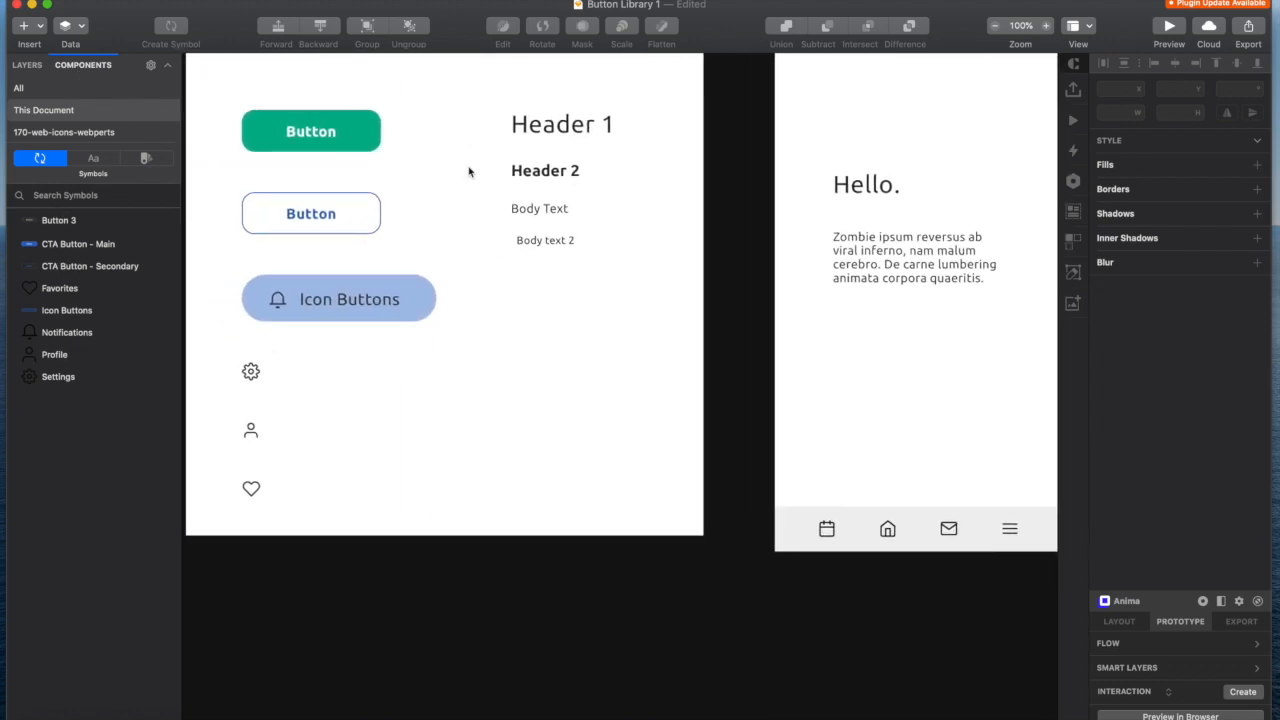
# - Place a CTA Button - Main symbol below the paragraph on the "Hello." artboard and duplicate it onto the "Another header" artboard
pyautogui.hscroll(5, 493, 300)
pyautogui.hscroll(3, 493, 300)
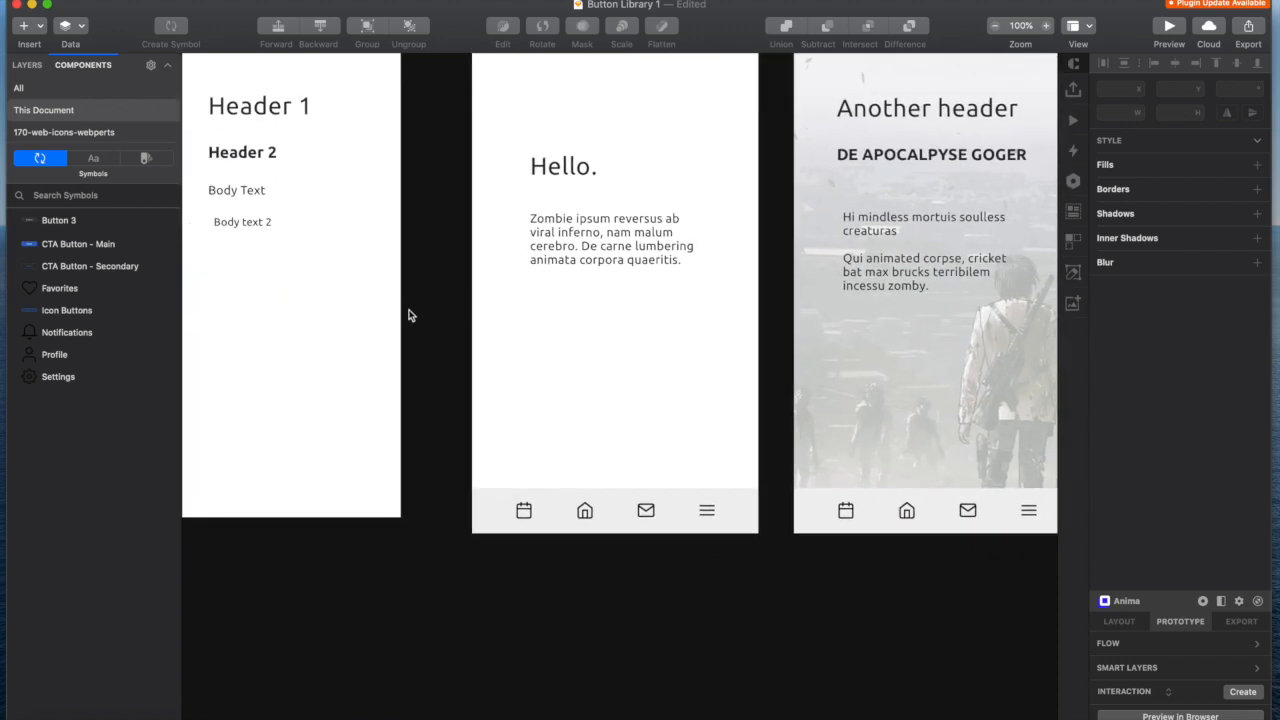
pyautogui.hscroll(3, 408, 316)
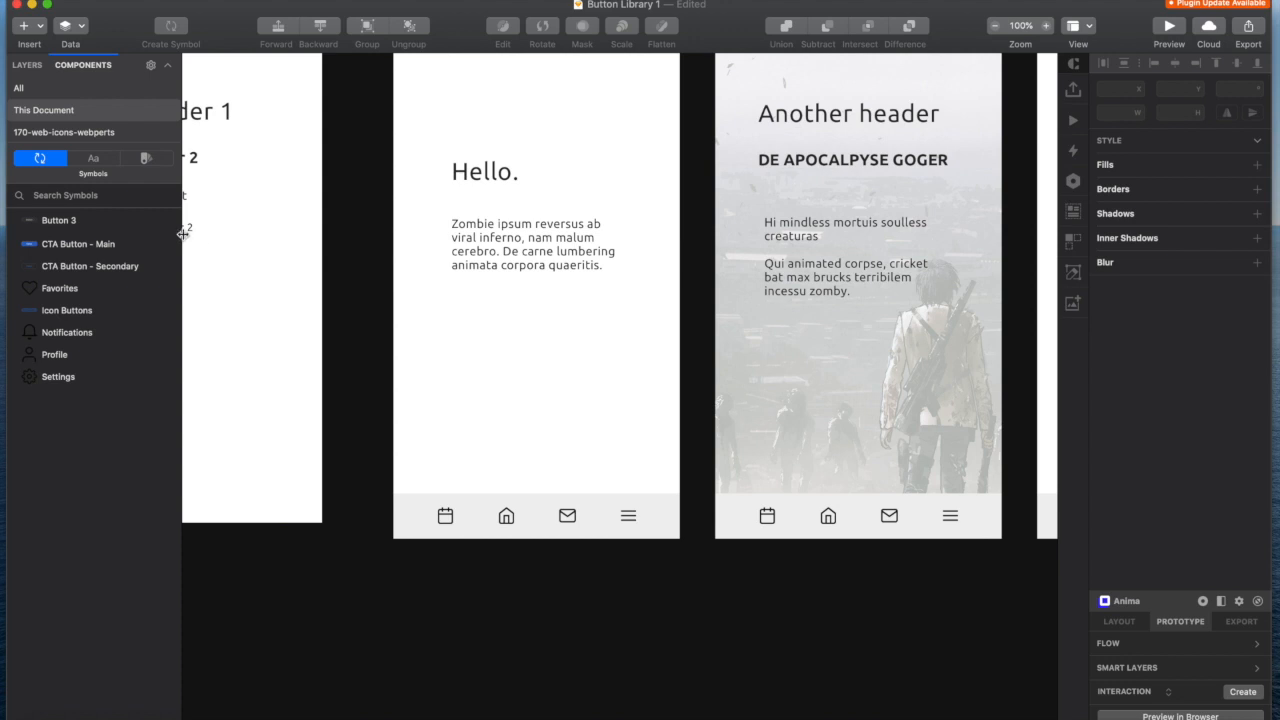
pyautogui.moveTo(36, 250); pyautogui.dragTo(517, 373)
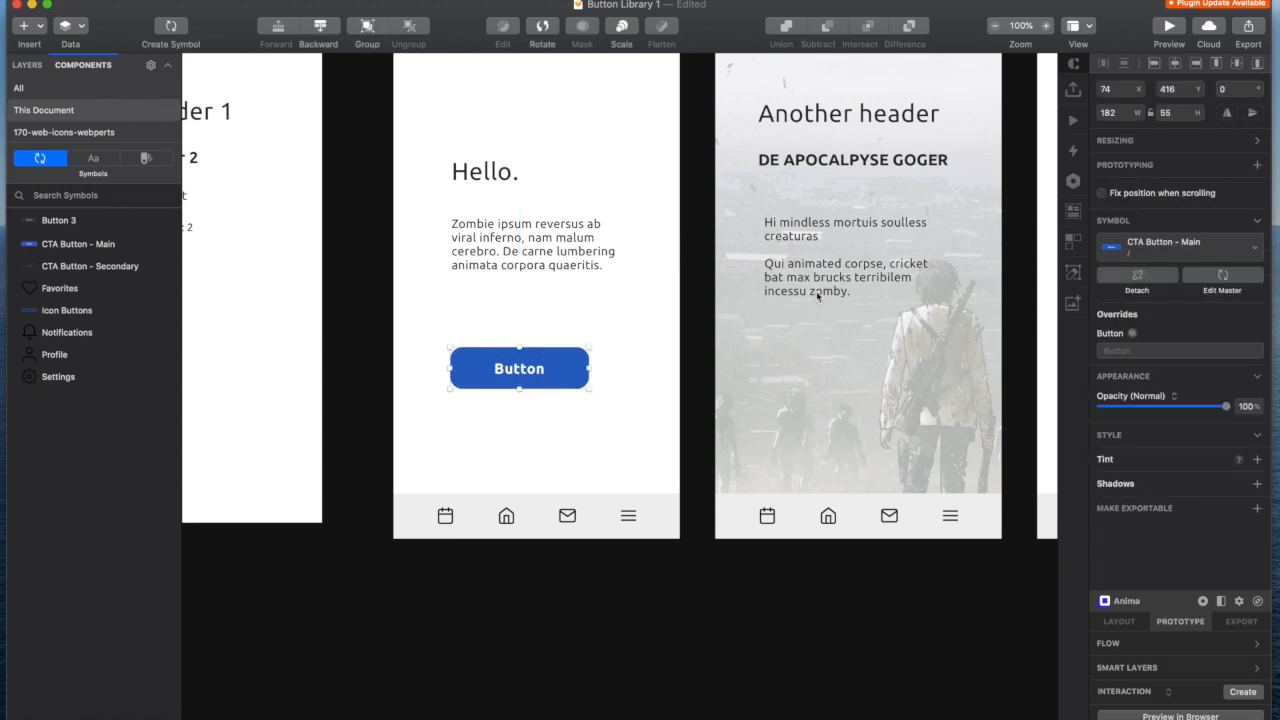
pyautogui.moveTo(545, 371); pyautogui.dragTo(860, 366)
# - Align the bottom edges of the two CTA buttons on the mobile artboards
pyautogui.keyDown('shift'); pyautogui.click(566, 374); pyautogui.keyUp('shift')
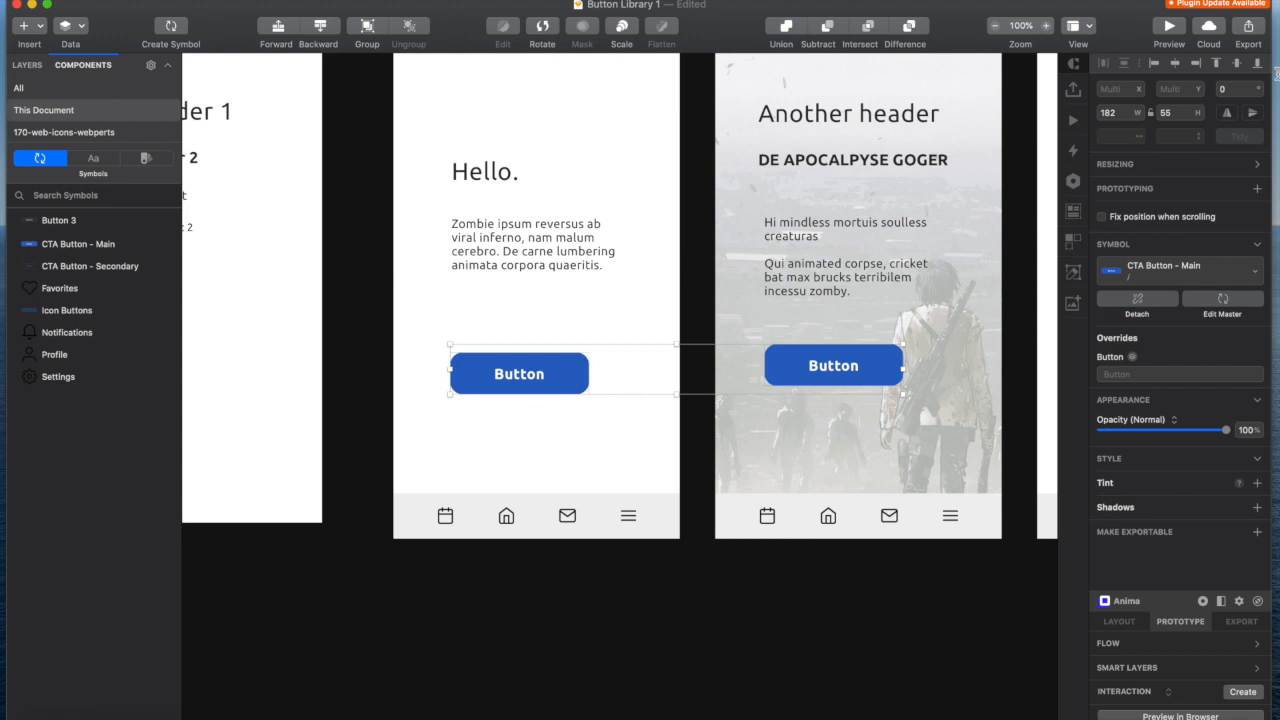
pyautogui.click(1257, 64)
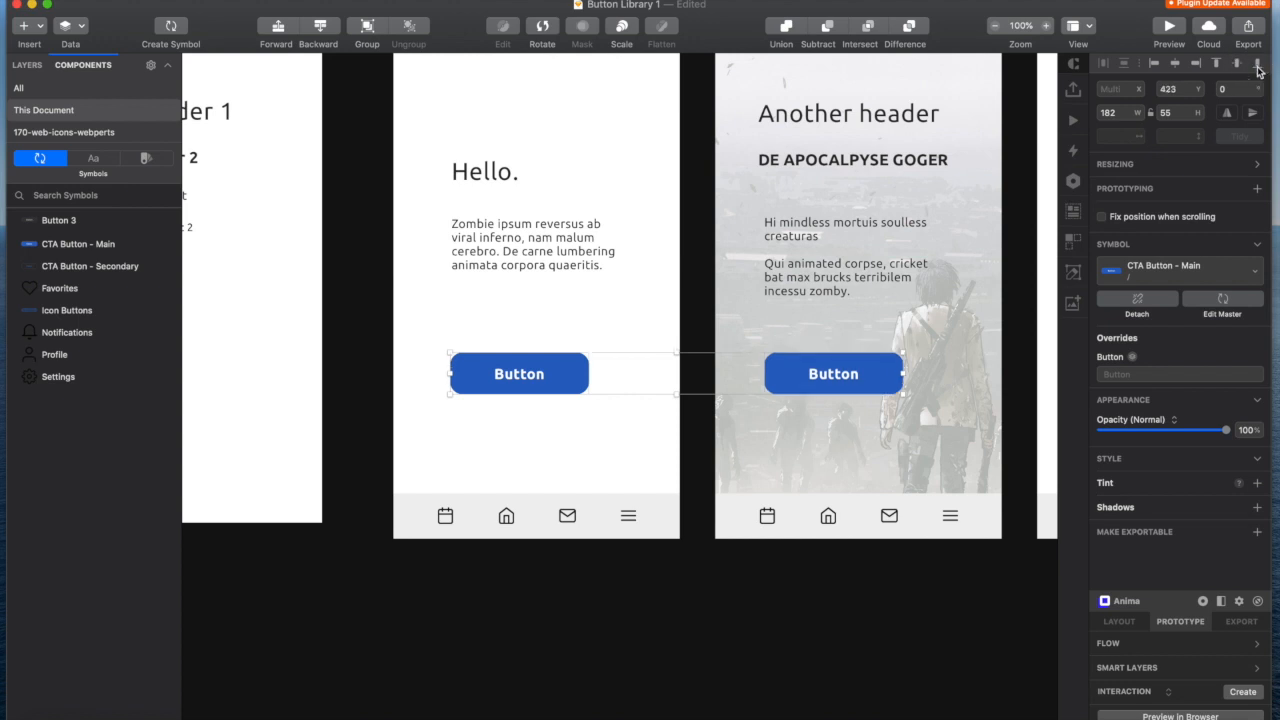
pyautogui.click(658, 650)
# - Inspect the CTA Button - Main symbol master from the "Hello." artboard's button, and return to the instance
pyautogui.click(870, 375)
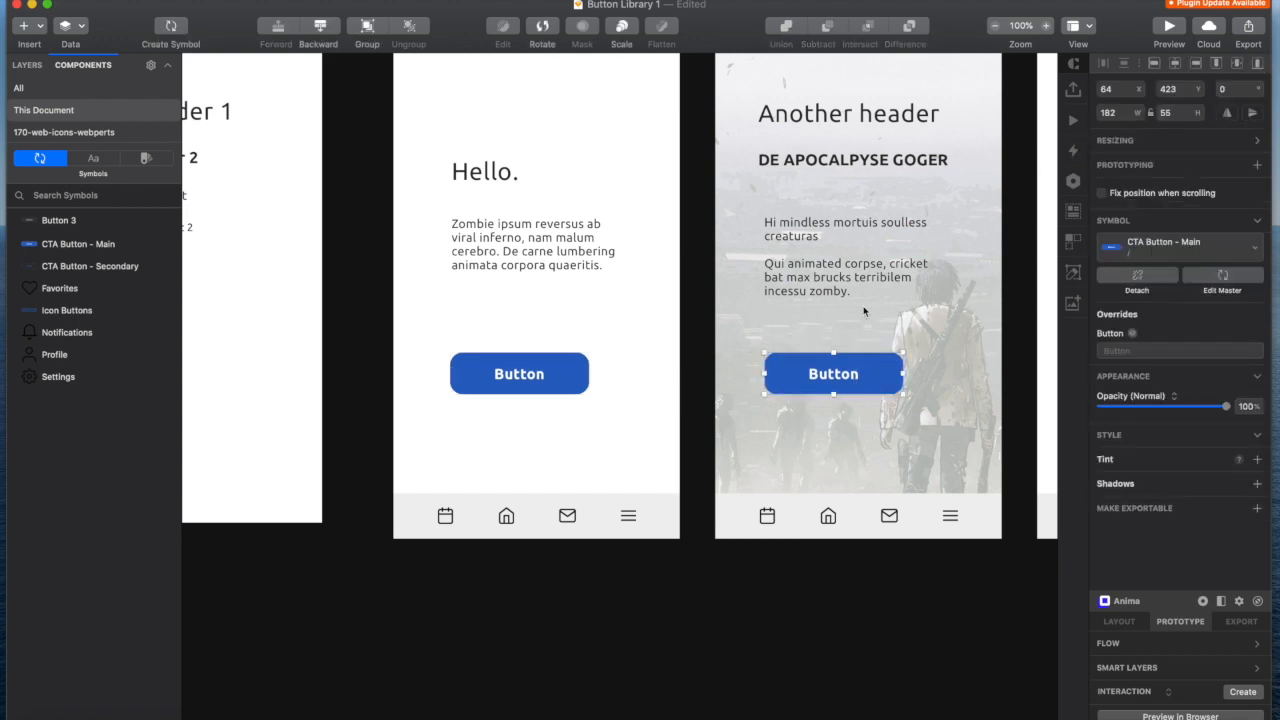
pyautogui.click(516, 384)
pyautogui.doubleClick(465, 377)
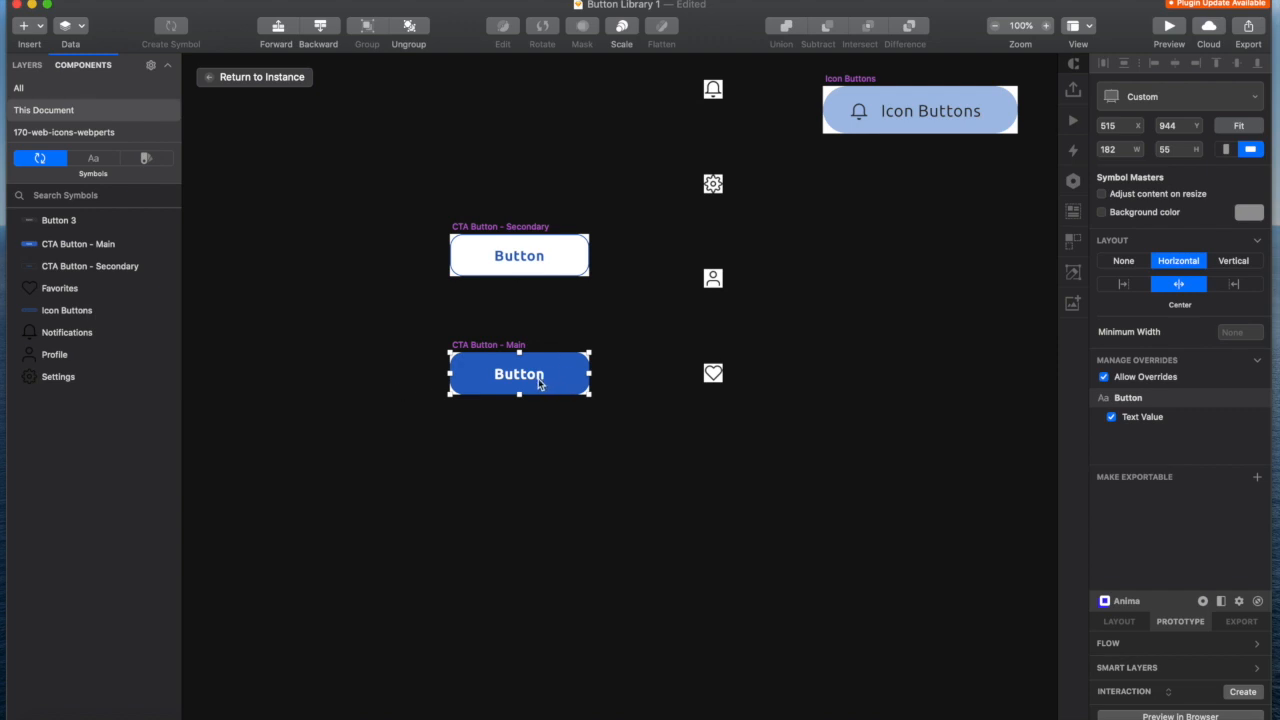
pyautogui.click(270, 77)
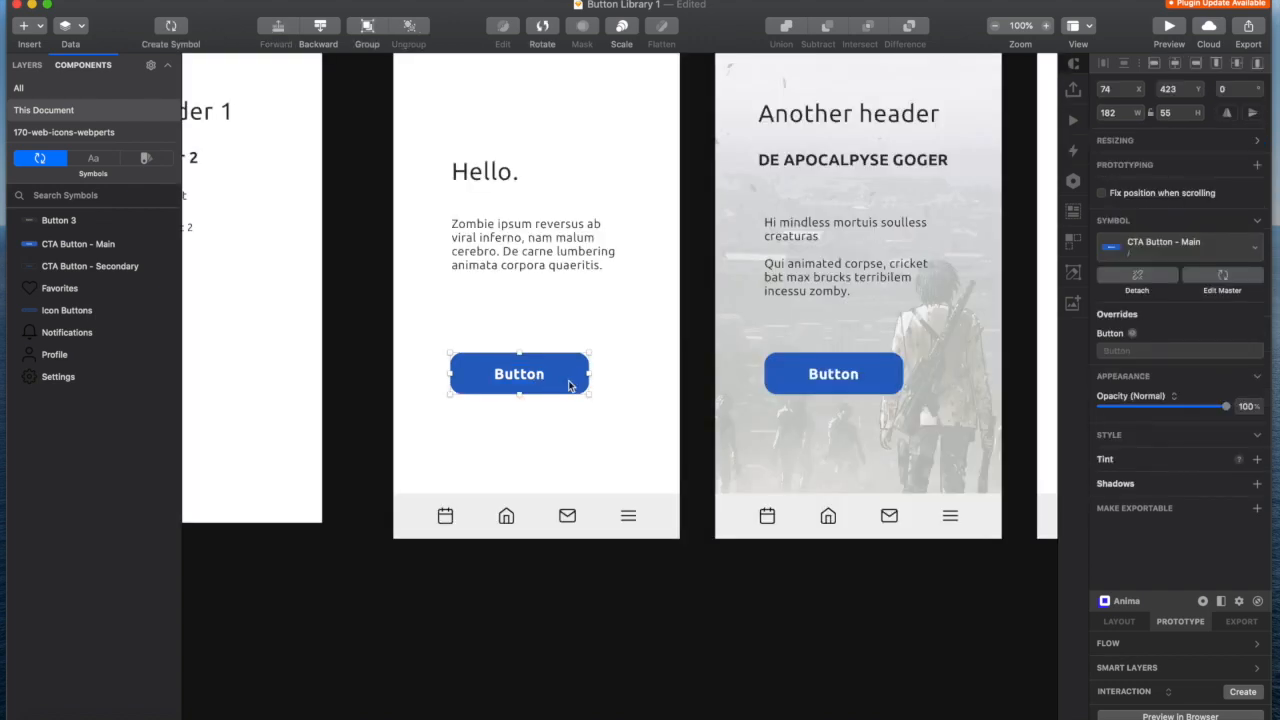
# - Override the text of the button on the "Hello." artboard with "Sign Up"
pyautogui.click(1128, 351)
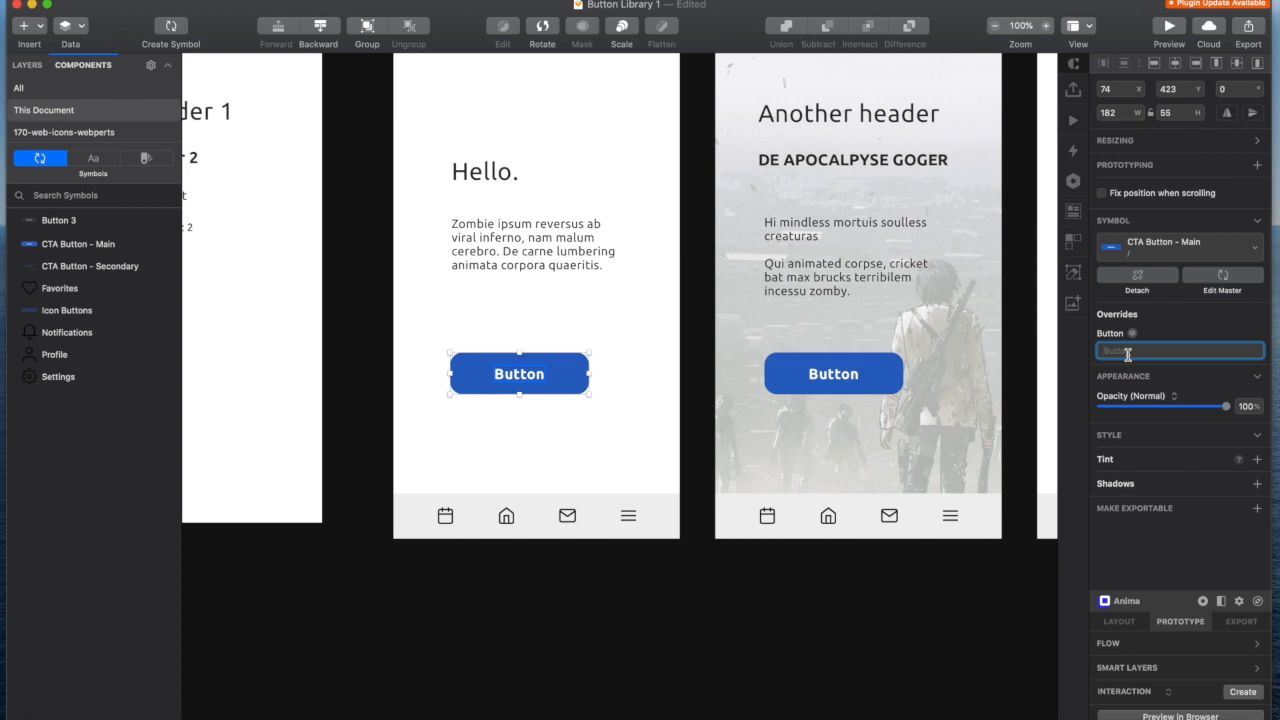
pyautogui.write('Sign Up')
pyautogui.press('Return')
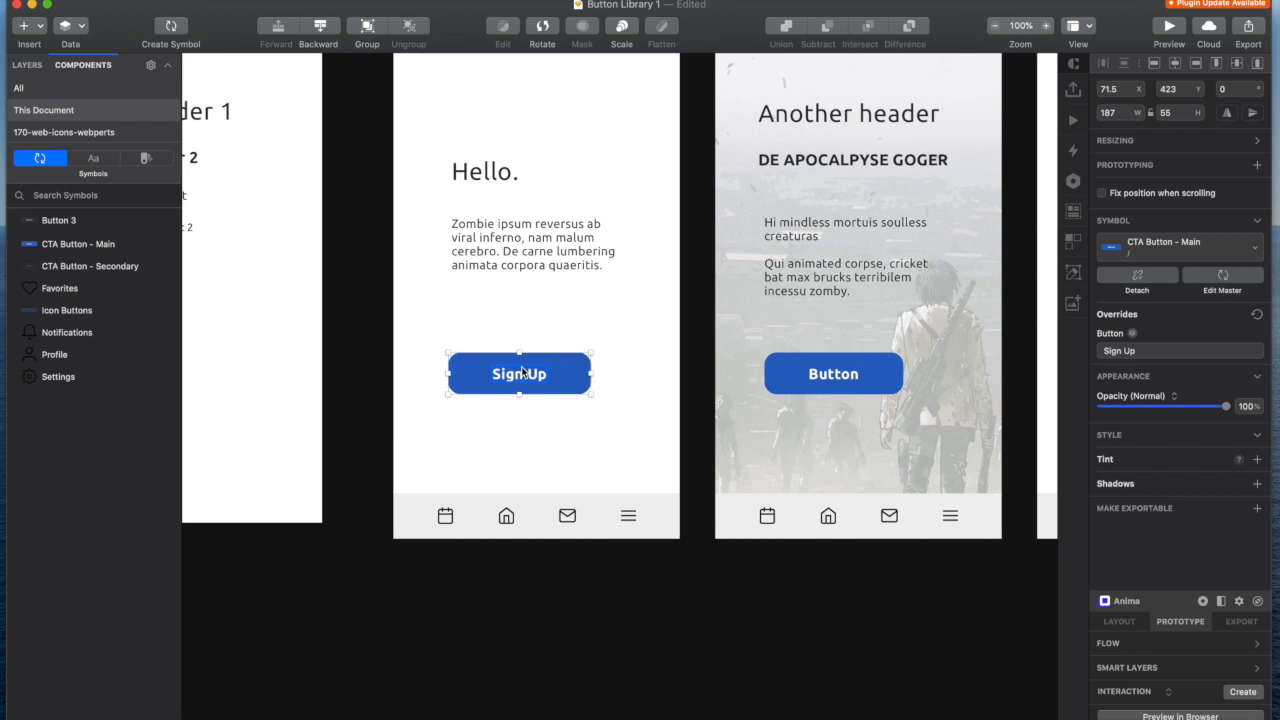
# - Left-align the "Sign Up" button with the paragraph above it on the "Hello." artboard
pyautogui.moveTo(554, 374); pyautogui.dragTo(578, 376)
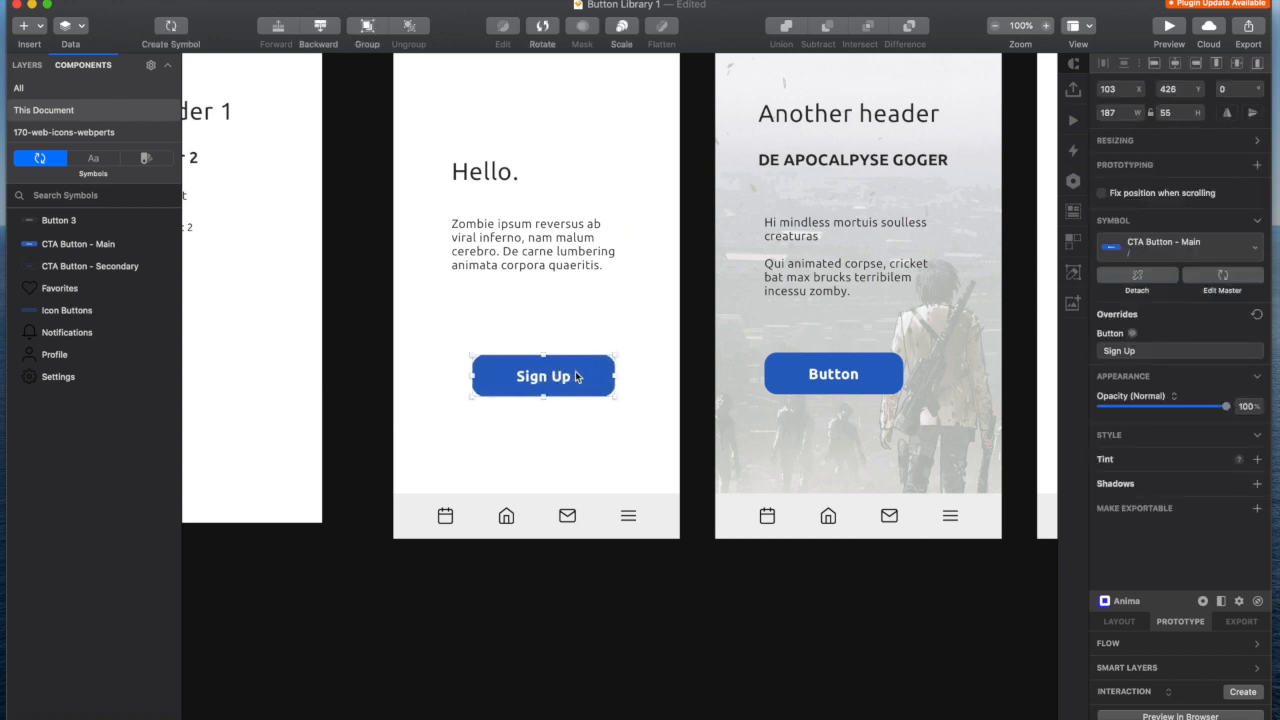
pyautogui.keyDown('shift'); pyautogui.click(529, 266); pyautogui.keyUp('shift')
pyautogui.click(1154, 63)
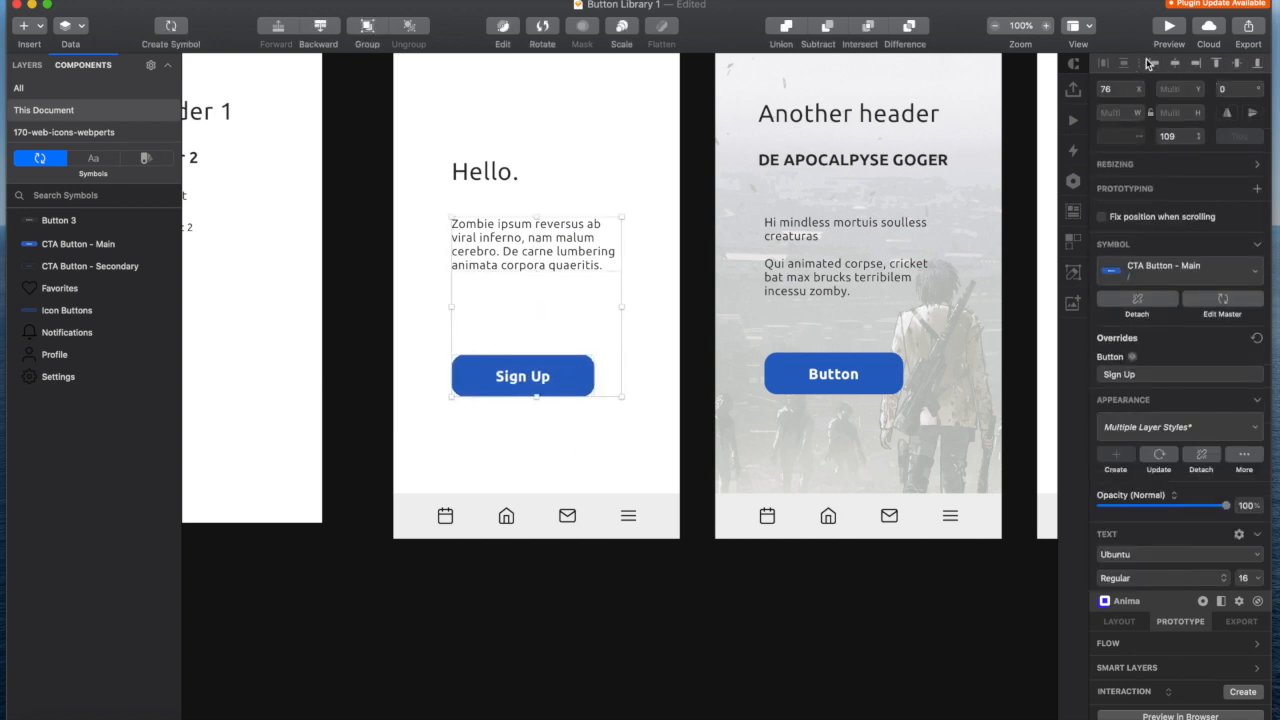
pyautogui.click(585, 461)
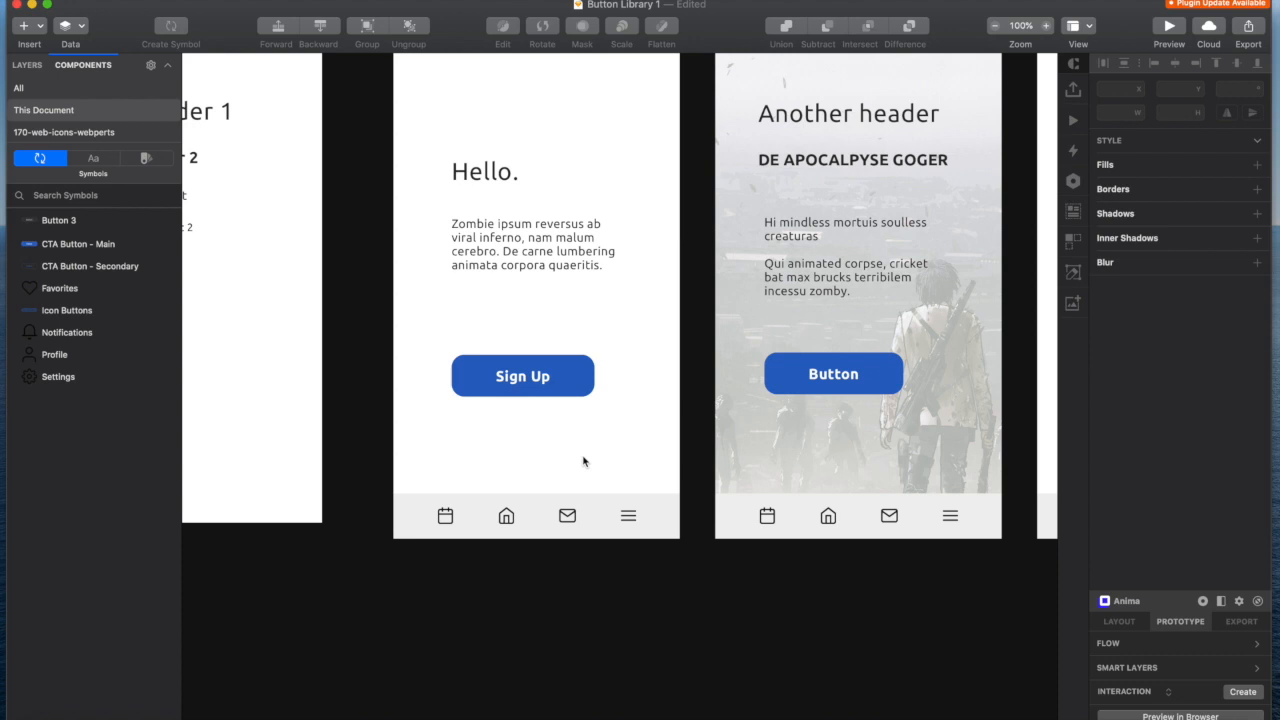
# - Override the text of the button on the "Another header" artboard with "Start Your Adventure"
pyautogui.click(875, 373)
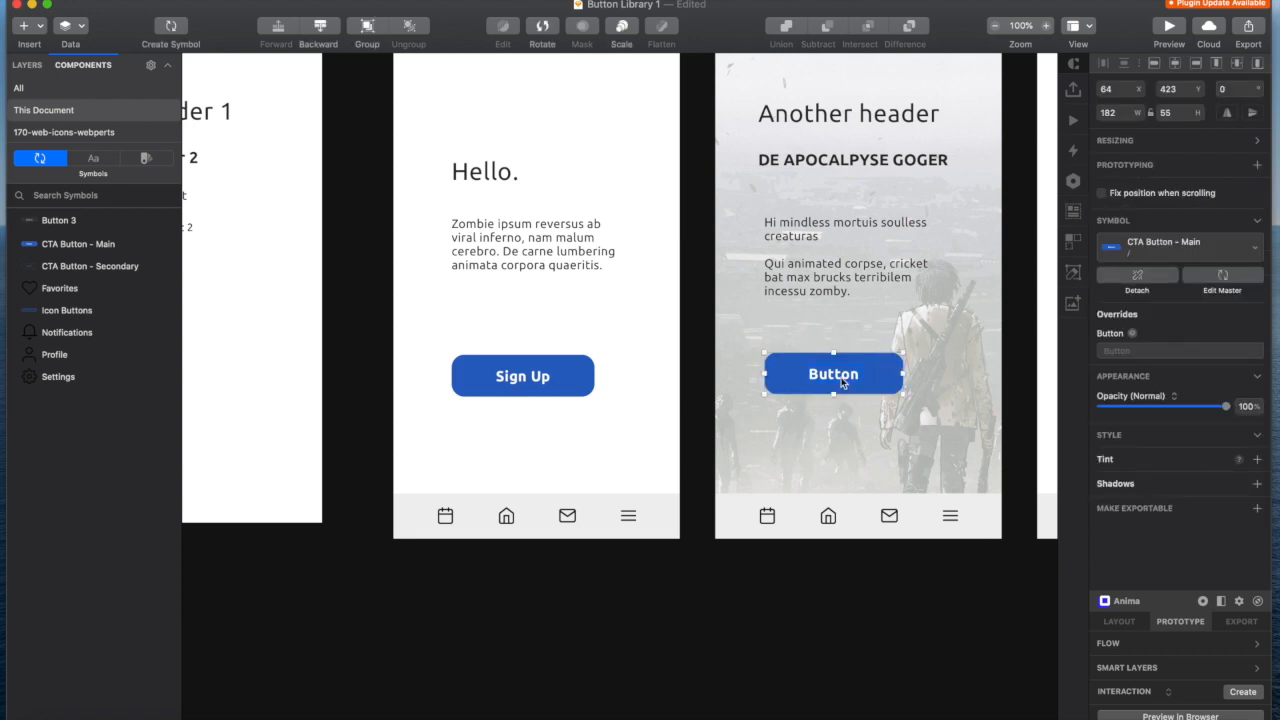
pyautogui.click(1129, 349)
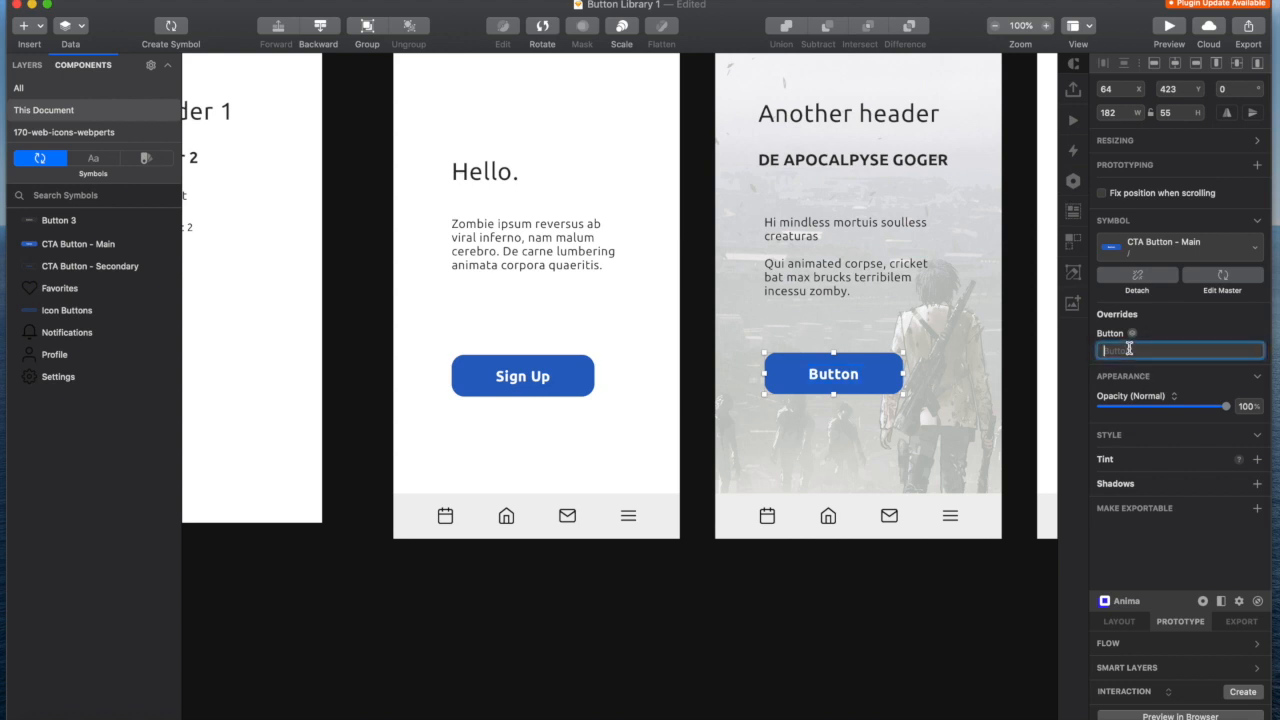
pyautogui.write('Start Your Adventure')
pyautogui.press('Return')
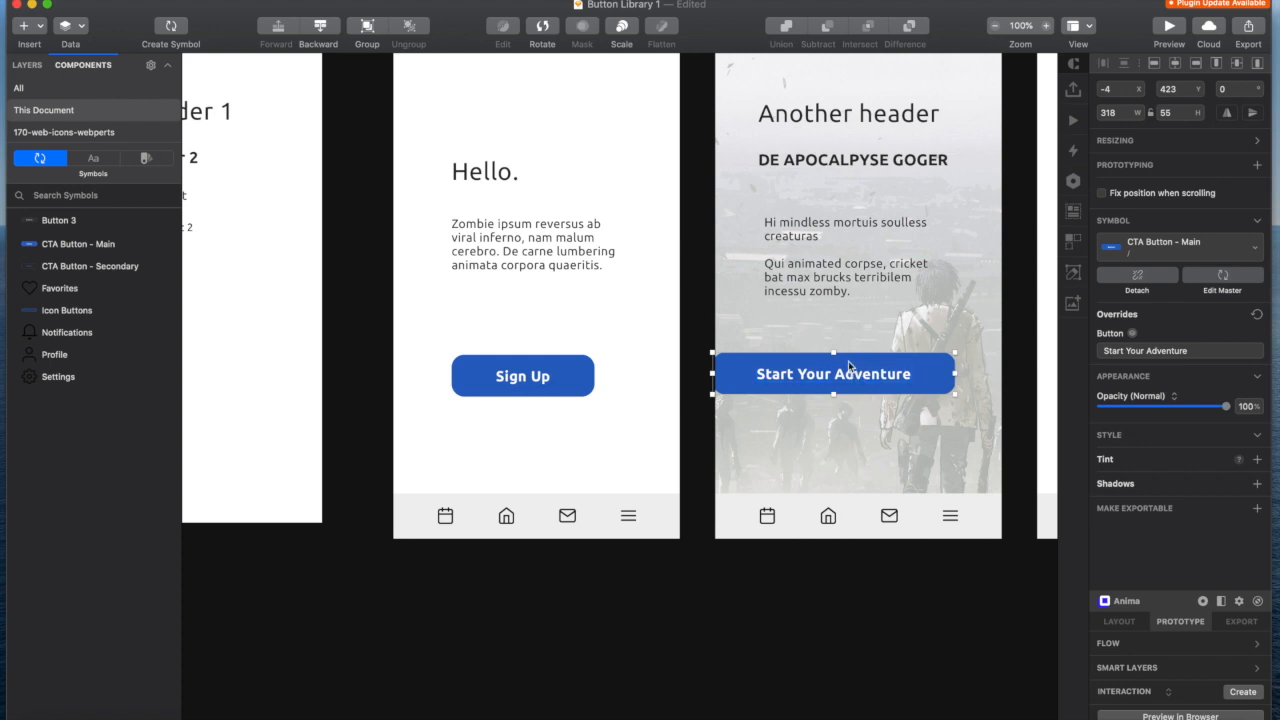
# - Move the "Start Your Adventure" button so its left edge lines up with the paragraph above it
pyautogui.click(1174, 63)
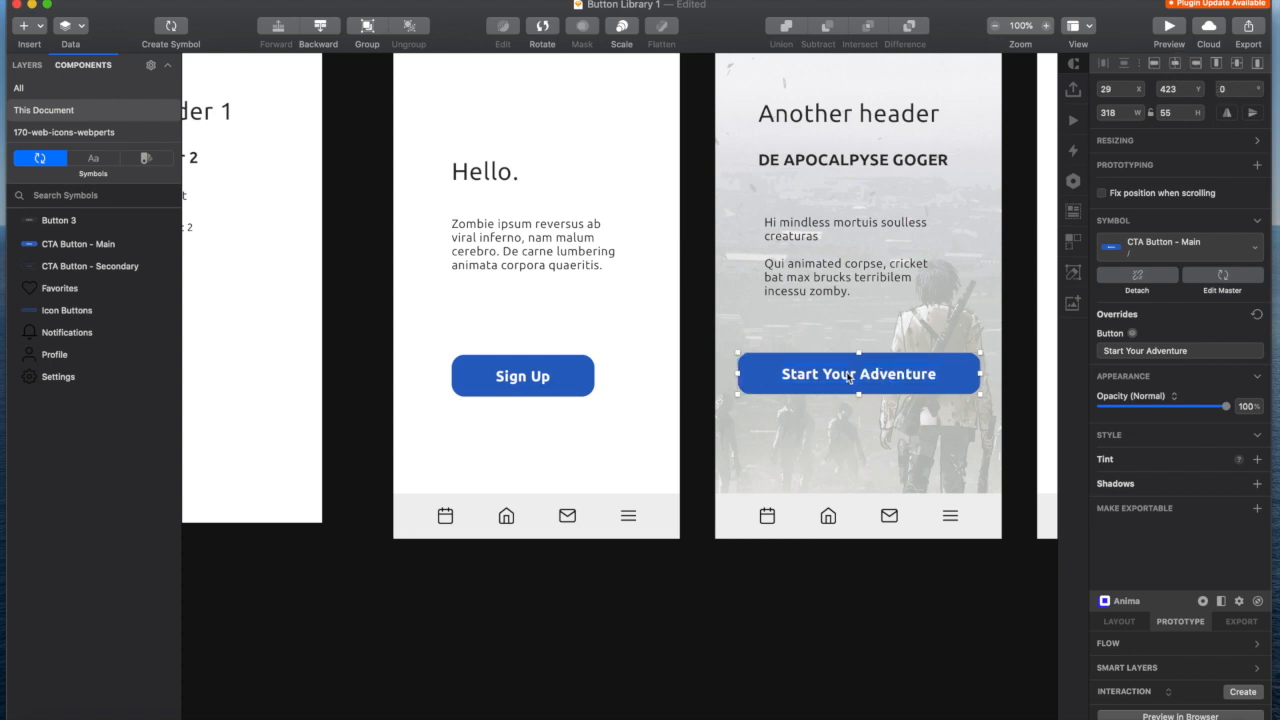
pyautogui.click(891, 367)
pyautogui.moveTo(891, 367); pyautogui.dragTo(920, 374)
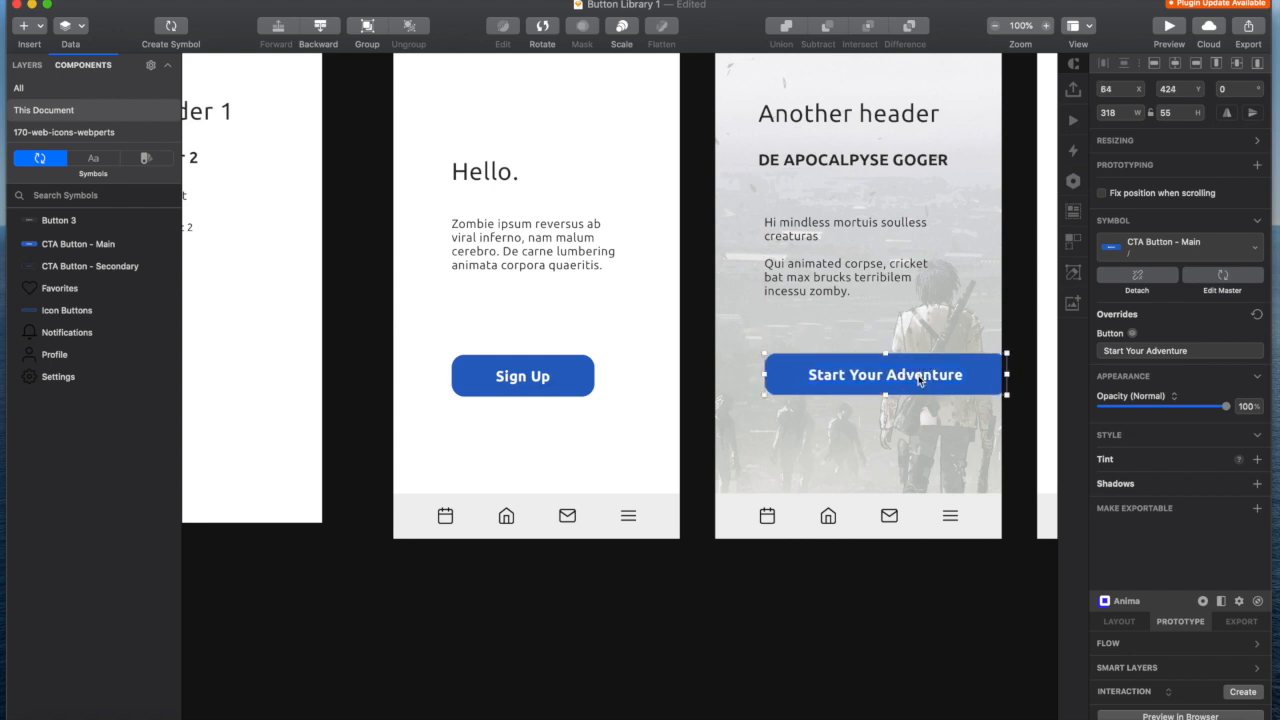
# - Shorten the button's text override to "Start Adventure" and move the button slightly higher, keeping it left-aligned with the paragraph
pyautogui.click(1154, 351)
pyautogui.press('BackSpace')
pyautogui.press('BackSpace')
pyautogui.press('BackSpace')
pyautogui.press('BackSpace')
pyautogui.press('BackSpace')
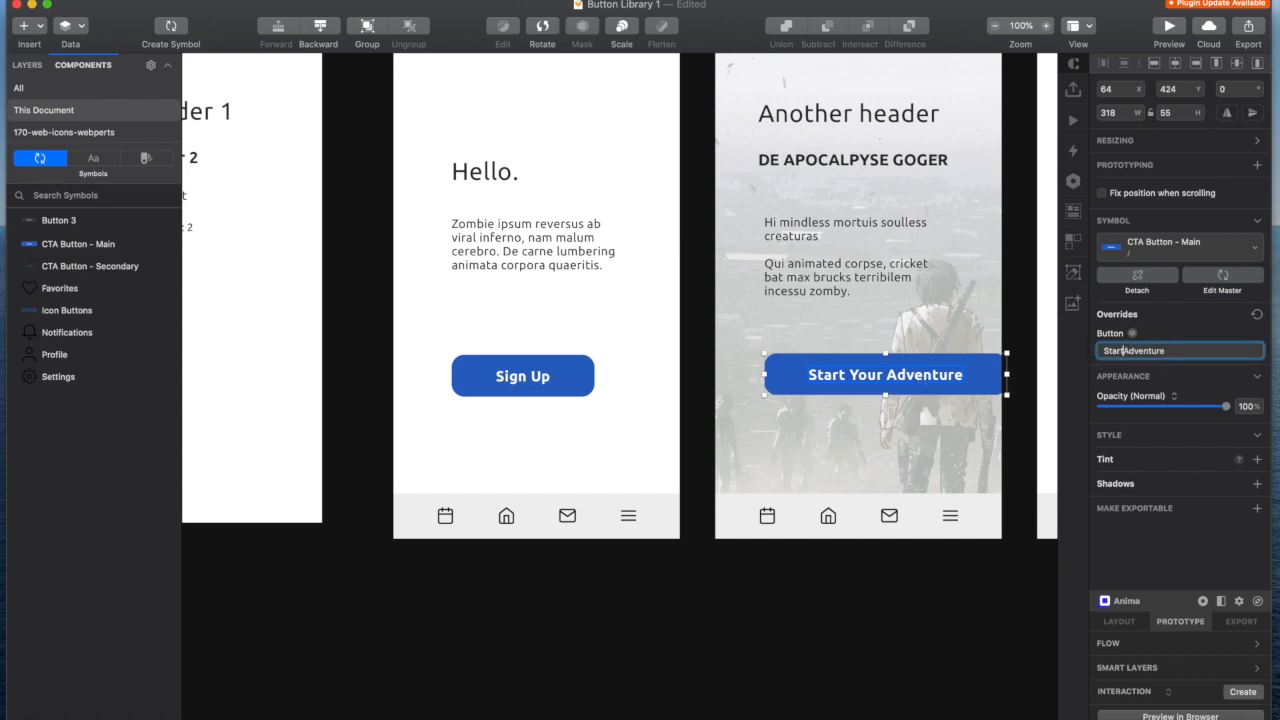
pyautogui.press('Return')
pyautogui.moveTo(855, 372); pyautogui.dragTo(845, 358)
pyautogui.click(739, 685)
pyautogui.hscroll(3, 742, 689)
pyautogui.hscroll(3, 742, 689)
pyautogui.hscroll(-3, 742, 689)
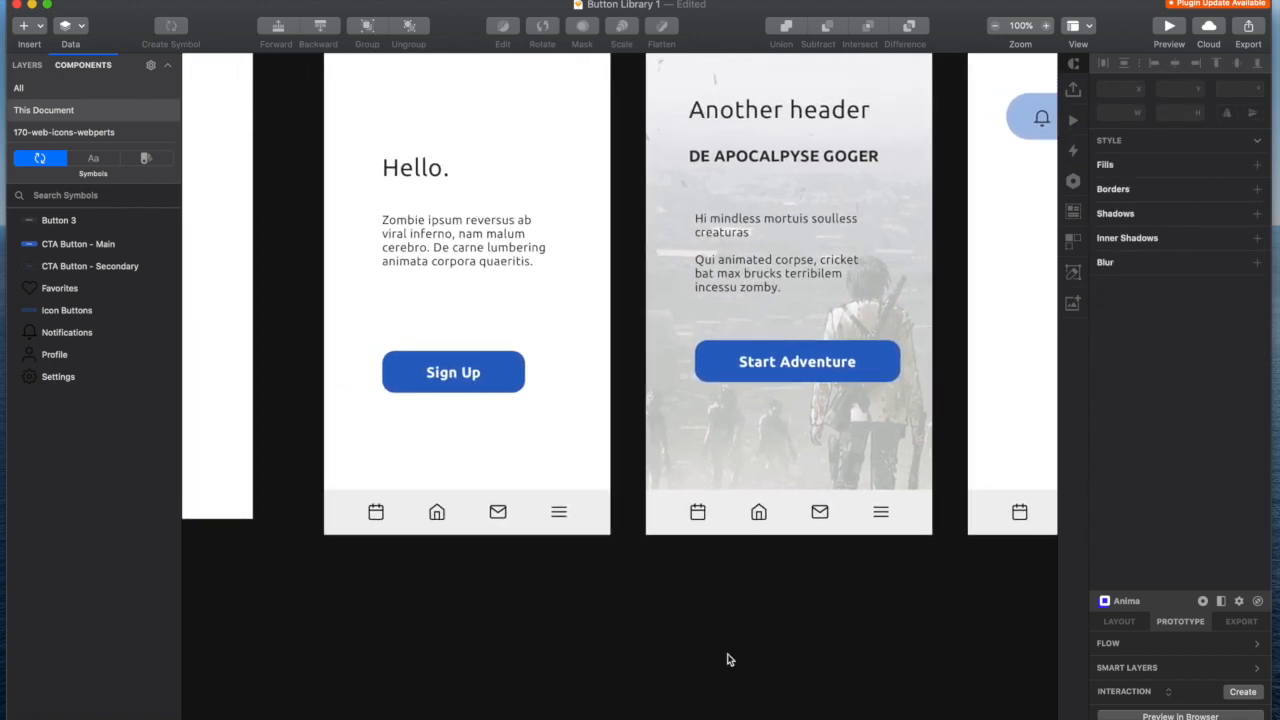
pyautogui.hscroll(-1, 727, 607)
pyautogui.scroll(-1, 726, 611)
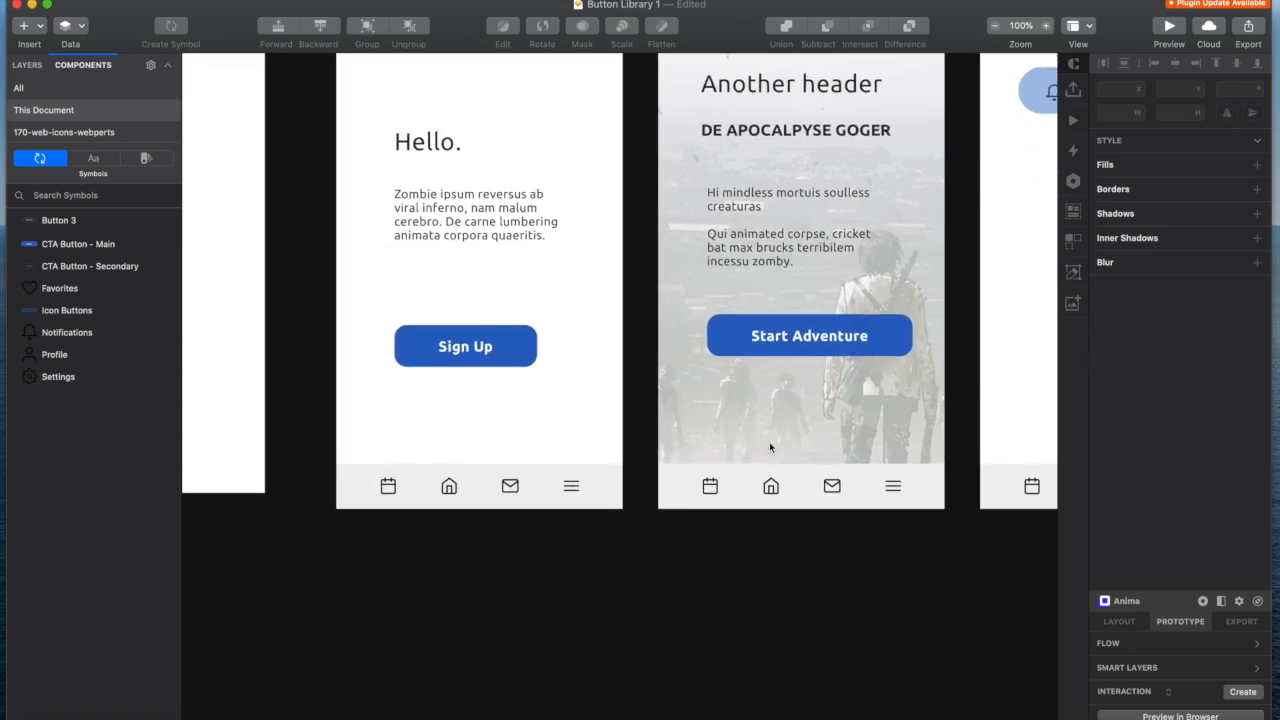
pyautogui.scroll(2, 750, 400)
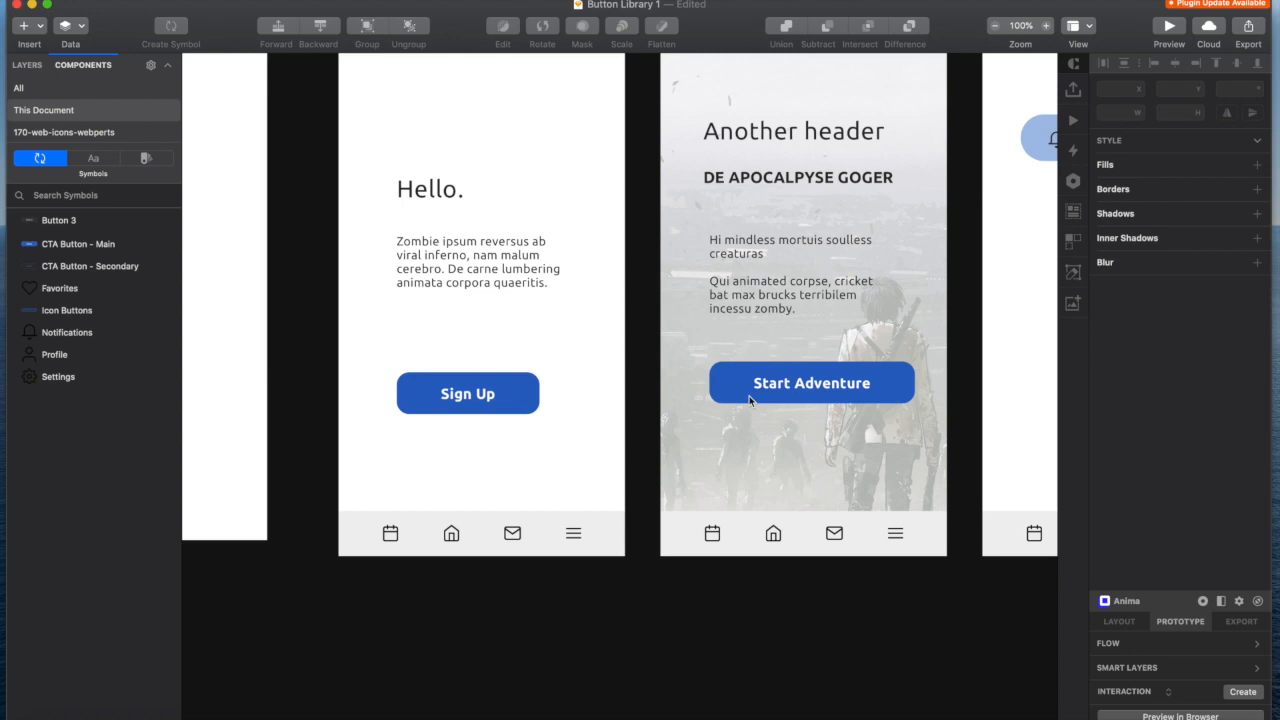
# - Change the fill of the CTA Button - Main master's background to dark red 880707 and return to the instance
pyautogui.doubleClick(520, 395)
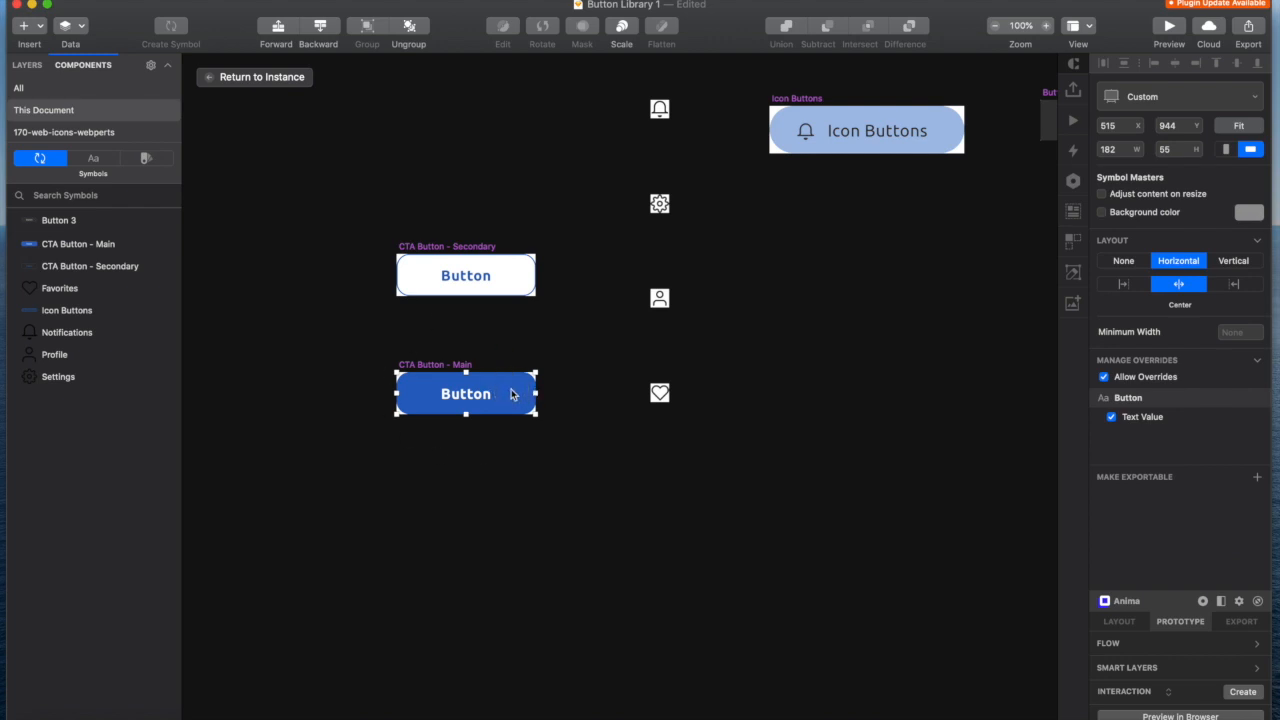
pyautogui.click(511, 394)
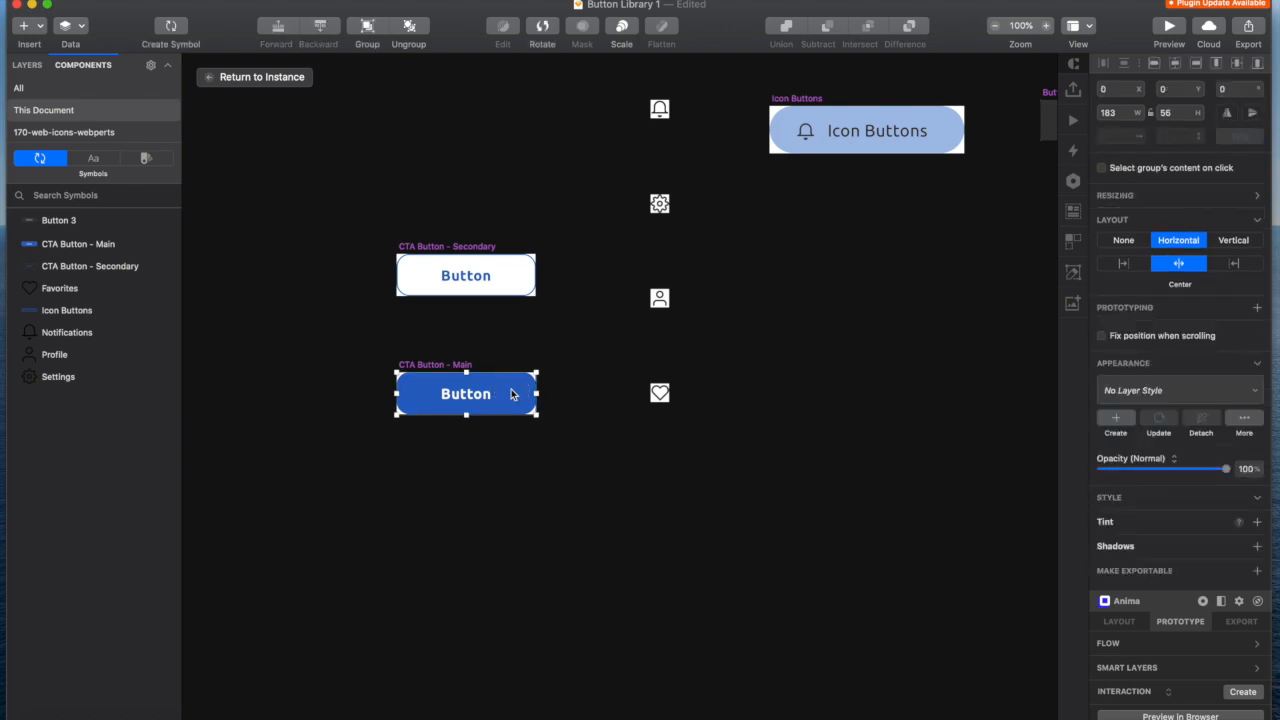
pyautogui.doubleClick(511, 394)
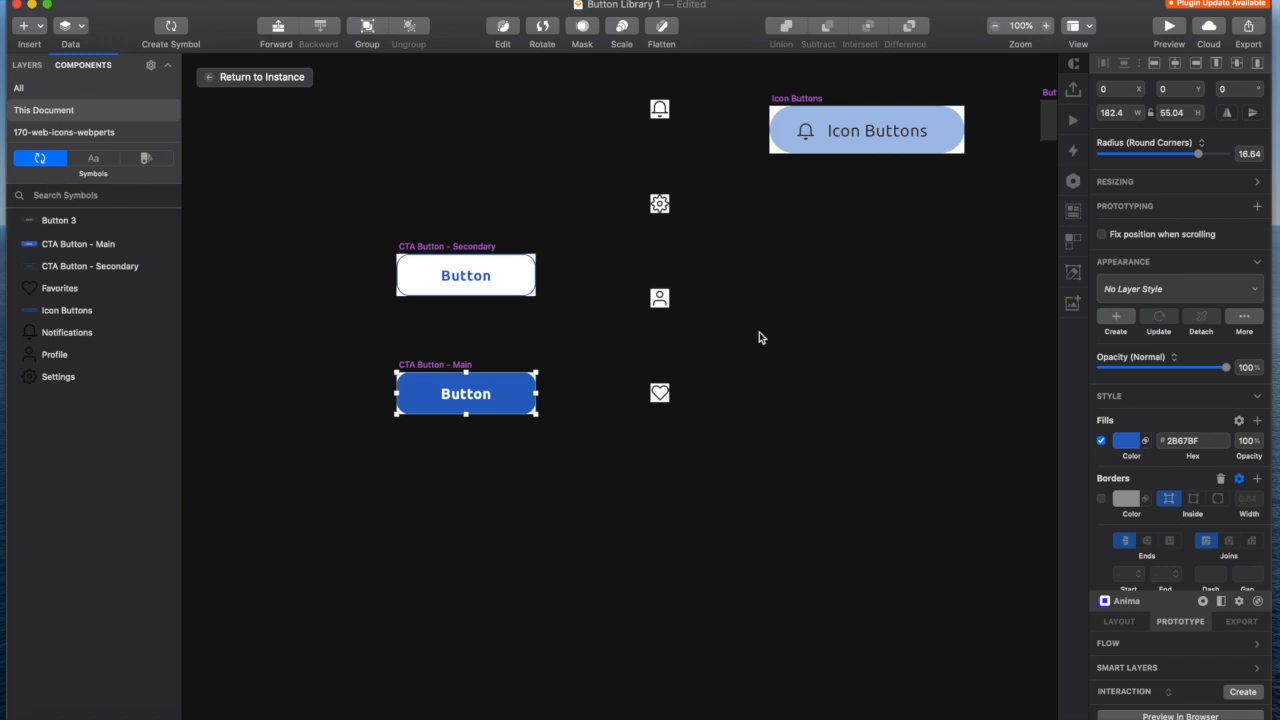
pyautogui.click(1127, 449)
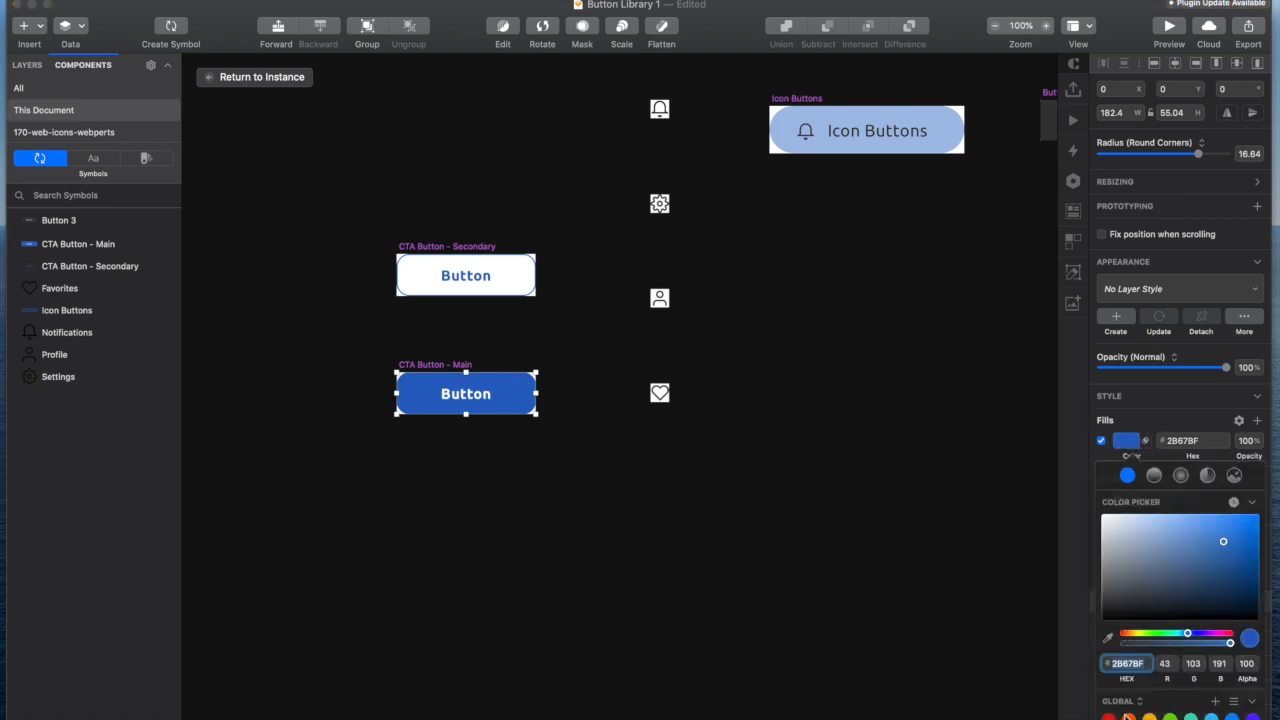
pyautogui.click(1109, 716)
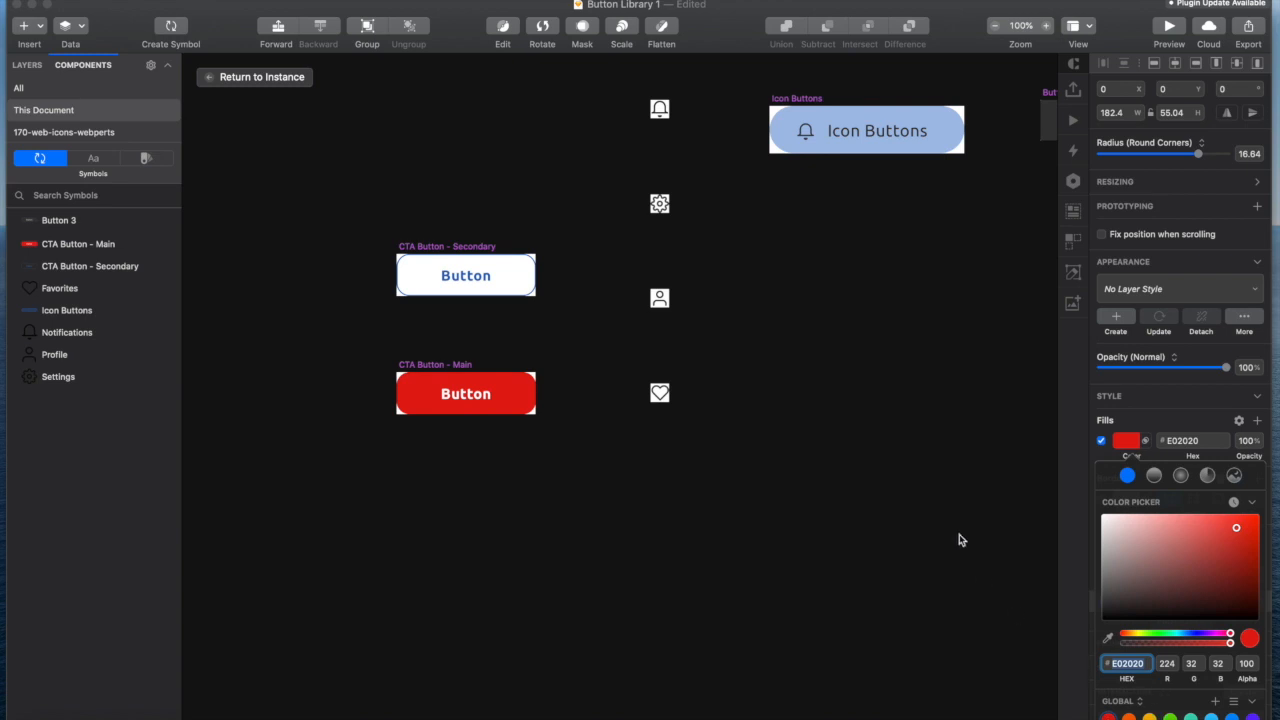
pyautogui.moveTo(1255, 576); pyautogui.dragTo(1250, 563)
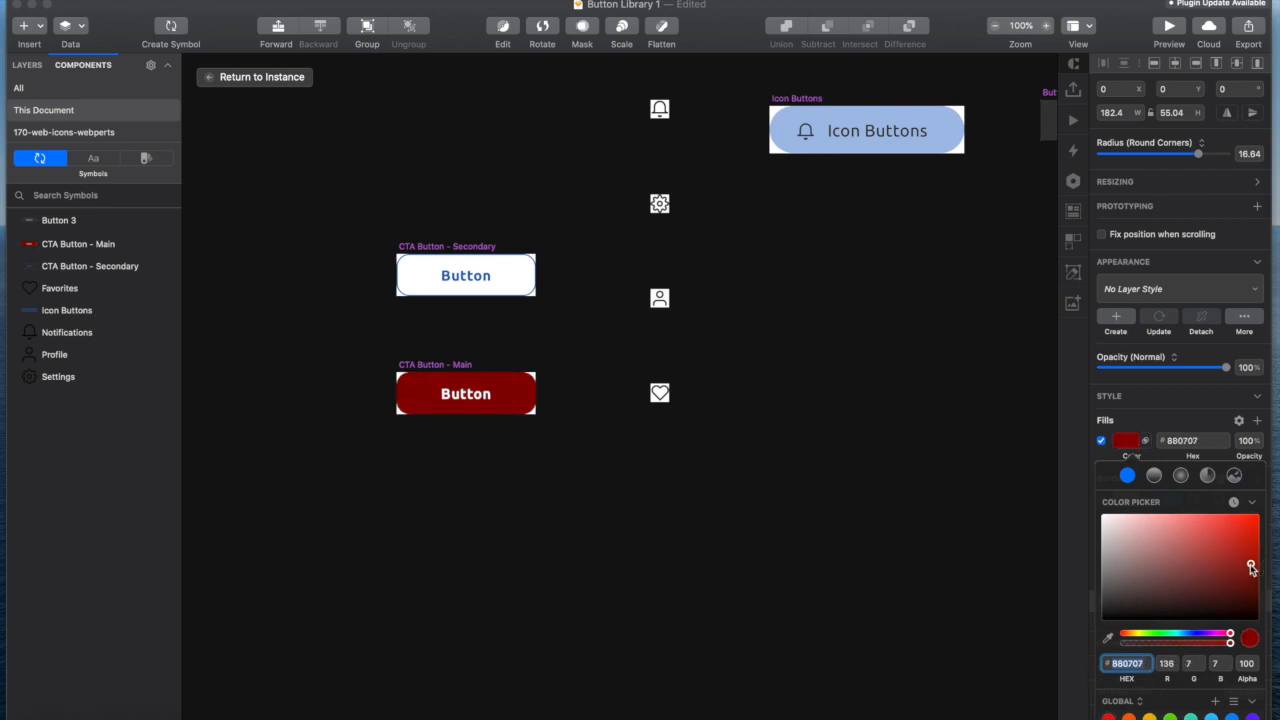
pyautogui.click(249, 88)
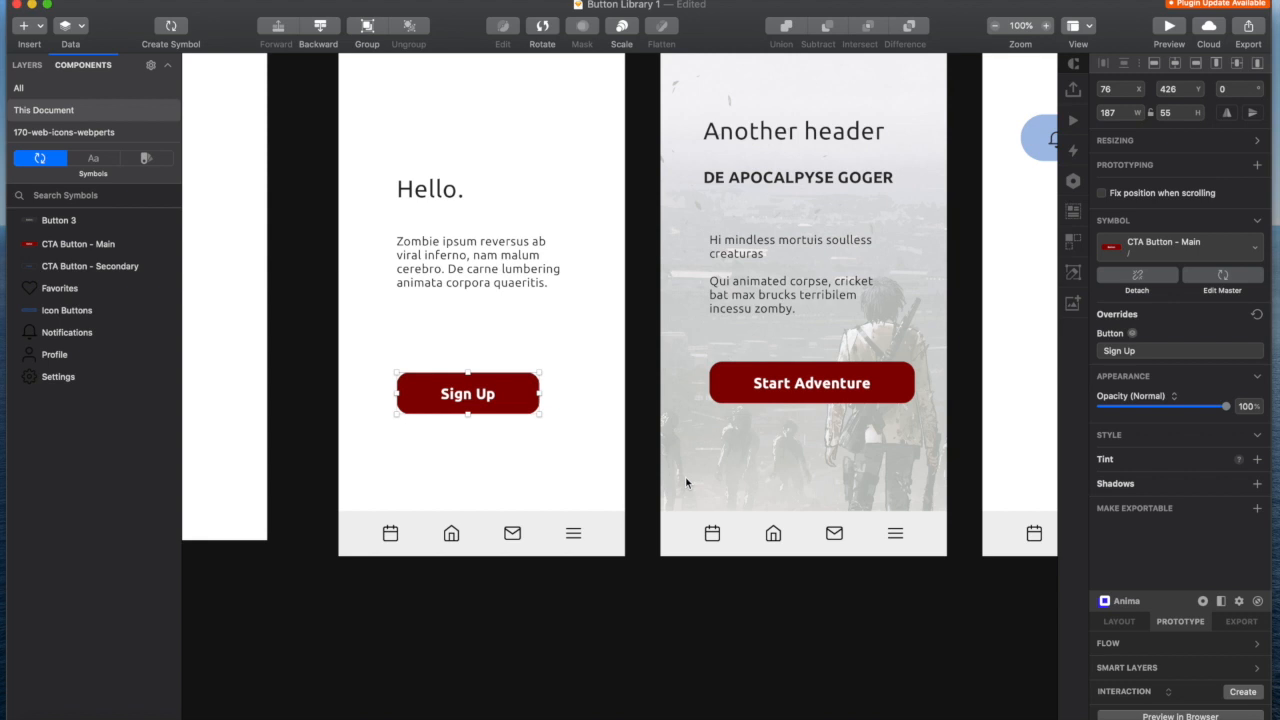
# - Set the paragraph on the "Hello." artboard to Times New Roman and update the Body Text style with the change
pyautogui.click(462, 274)
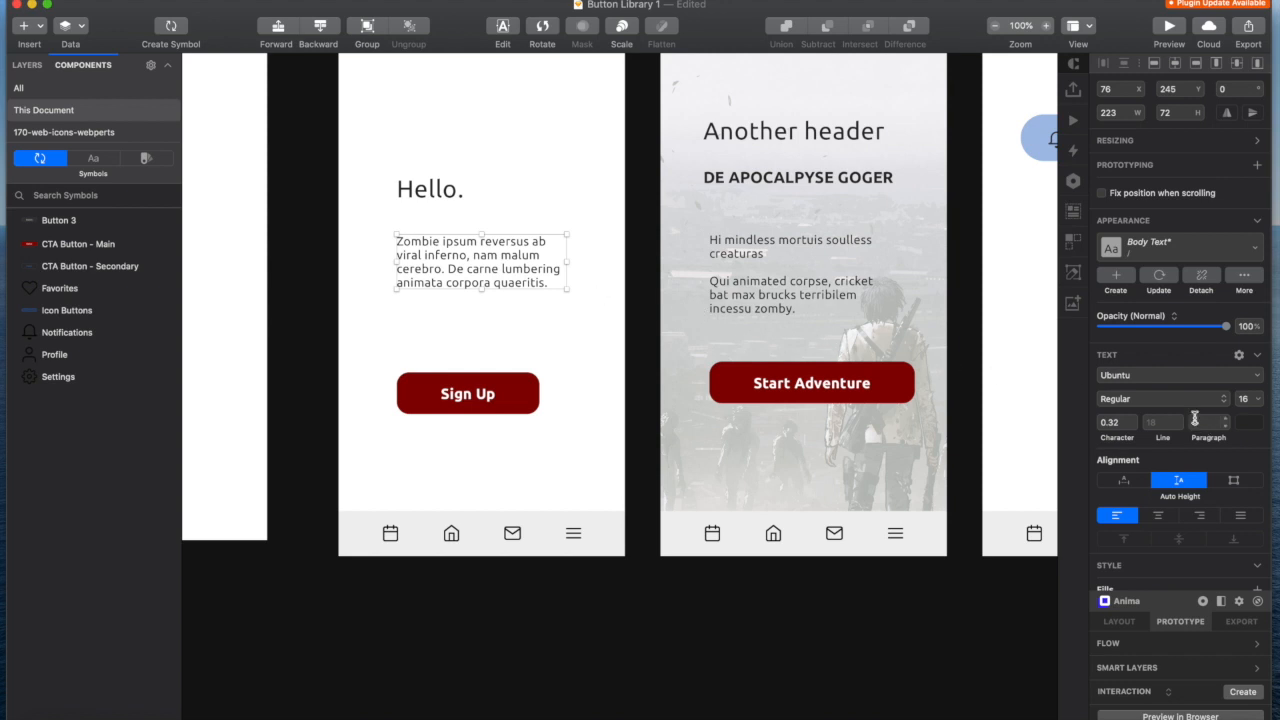
pyautogui.click(1165, 399)
pyautogui.click(1162, 381)
pyautogui.click(1161, 378)
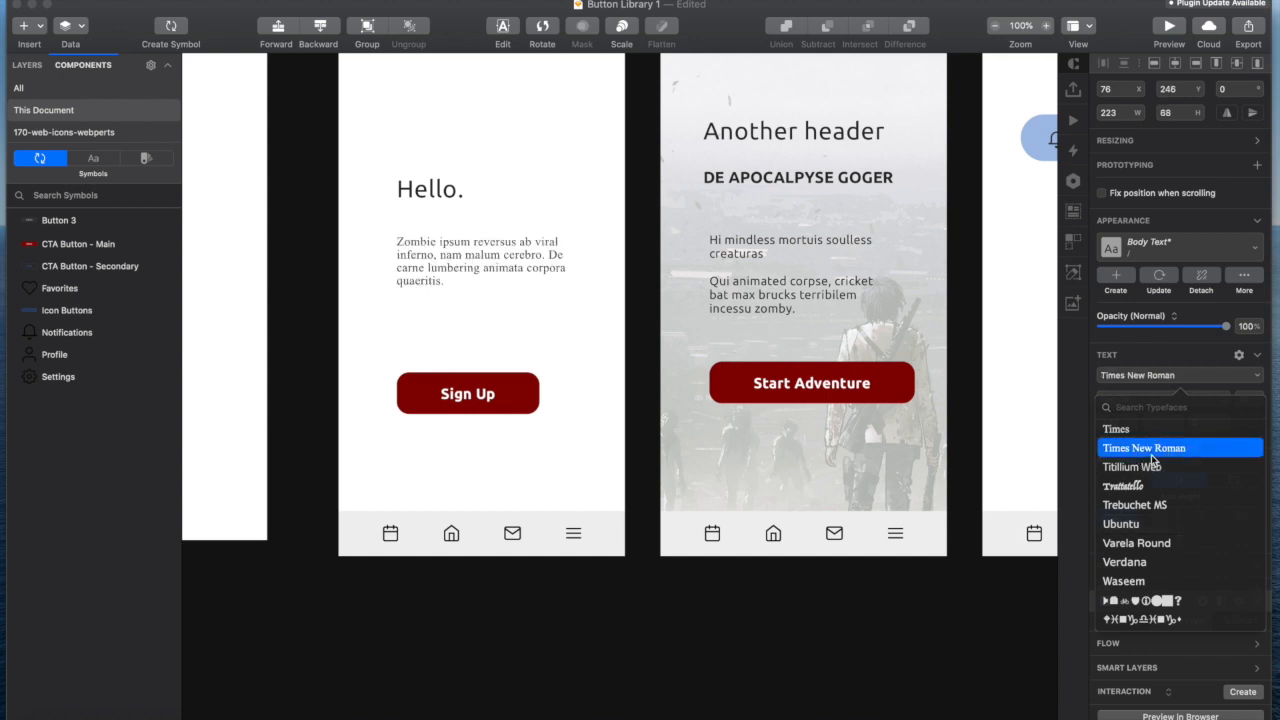
pyautogui.click(1157, 287)
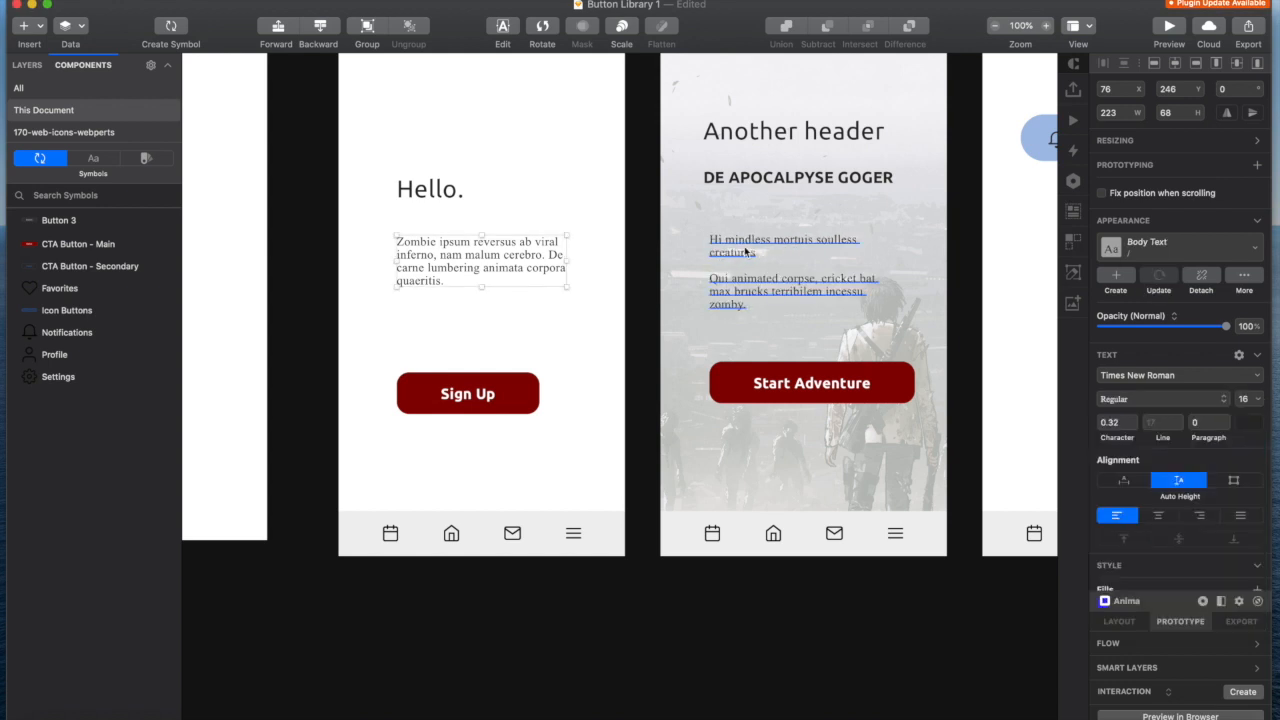
# - Make the "Another header" title bold and update the Header 1 text style with the change
pyautogui.hscroll(-5, 745, 252)
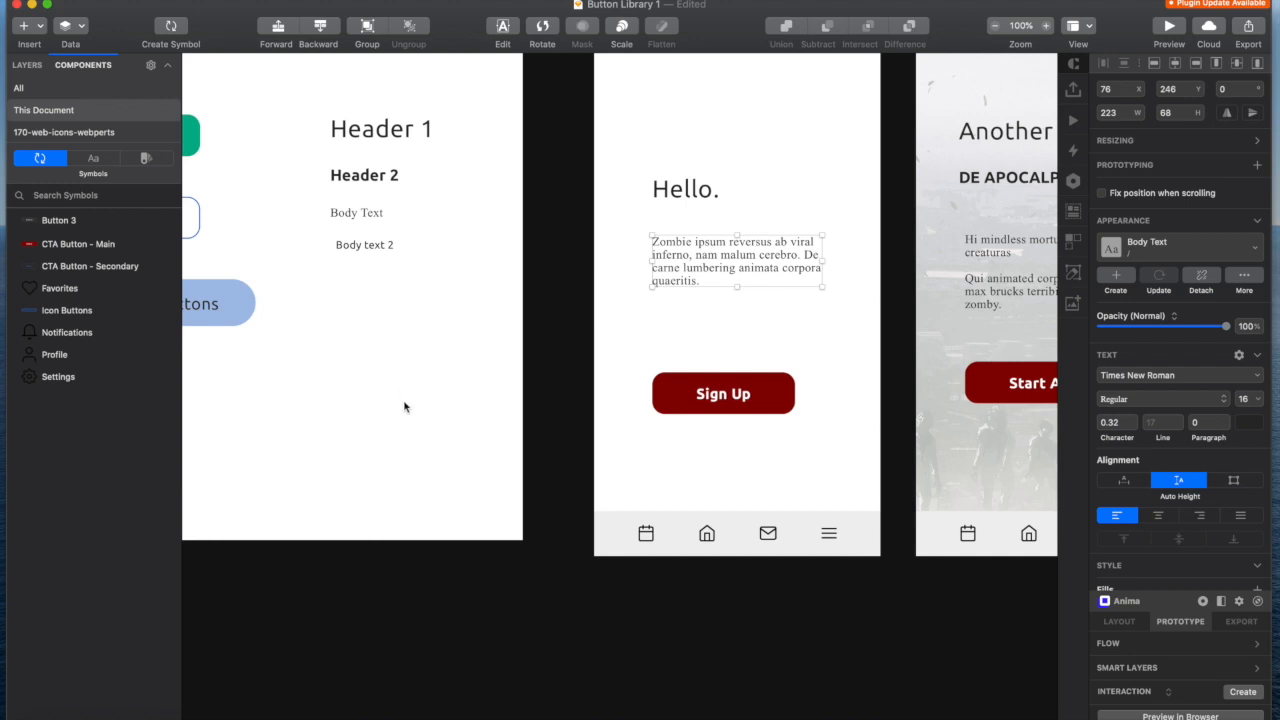
pyautogui.hscroll(5, 404, 406)
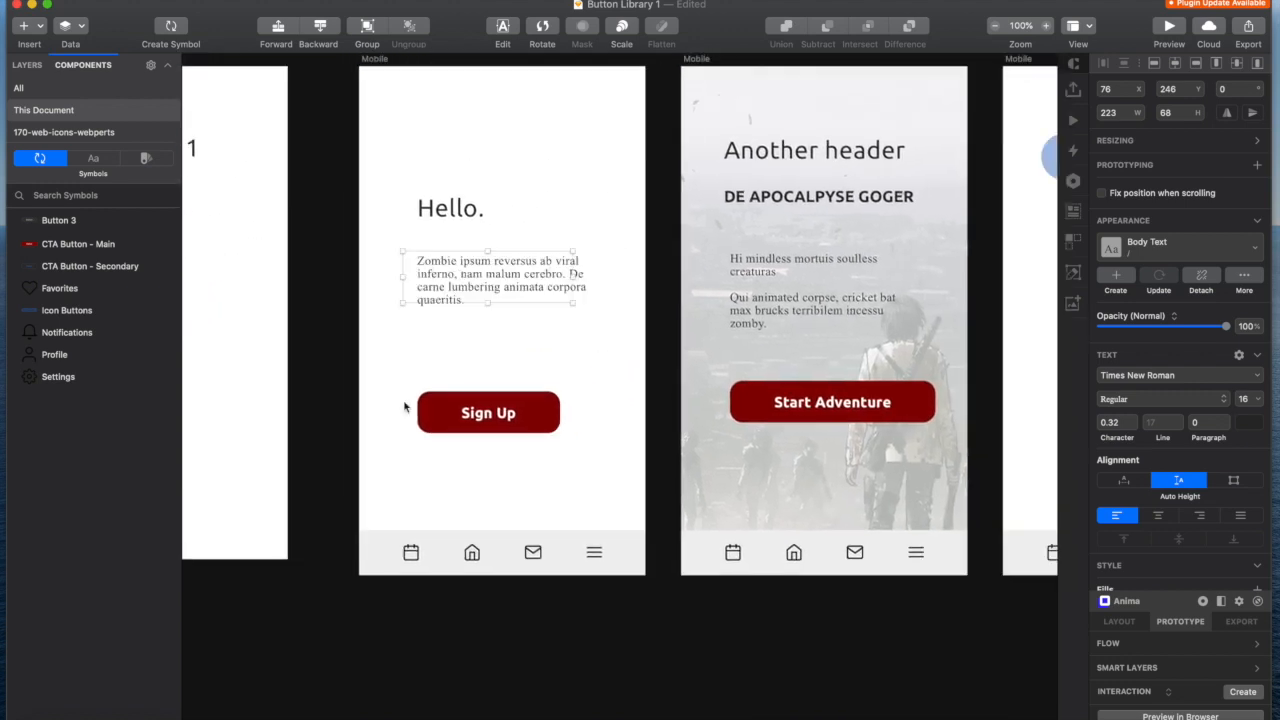
pyautogui.hscroll(3, 404, 406)
pyautogui.scroll(-1, 404, 406)
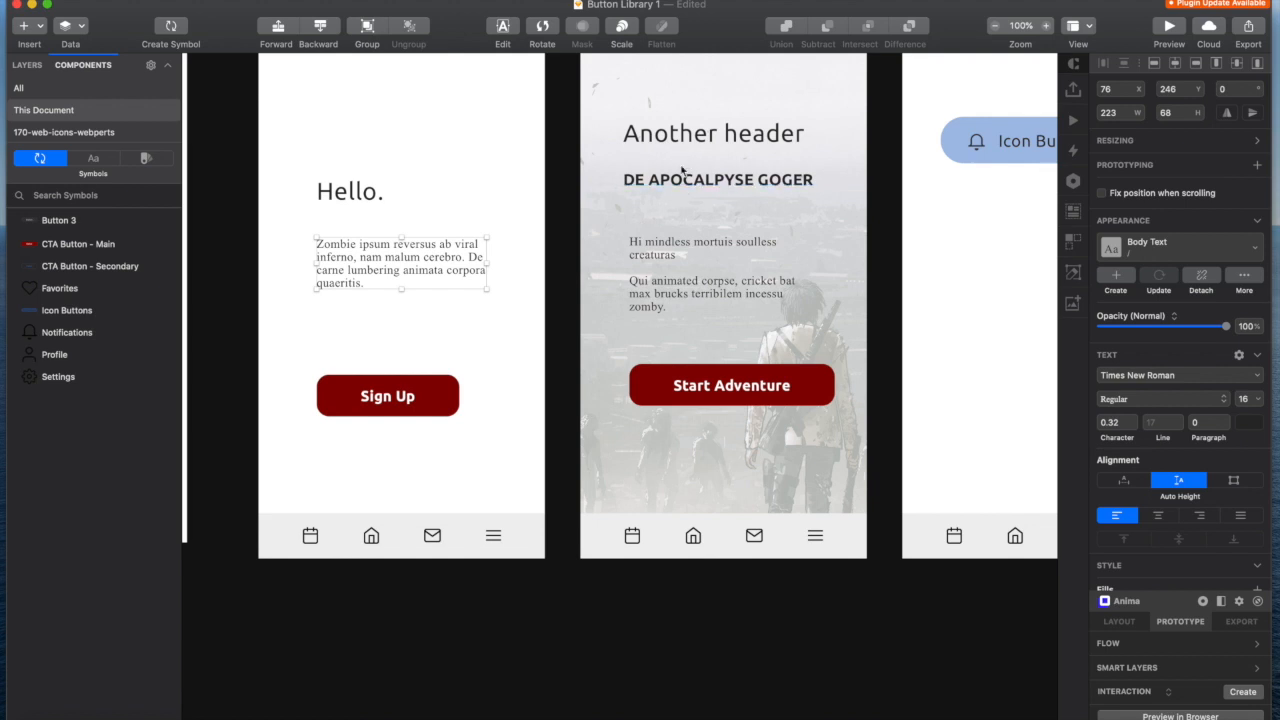
pyautogui.hscroll(3, 682, 140)
pyautogui.scroll(1, 682, 140)
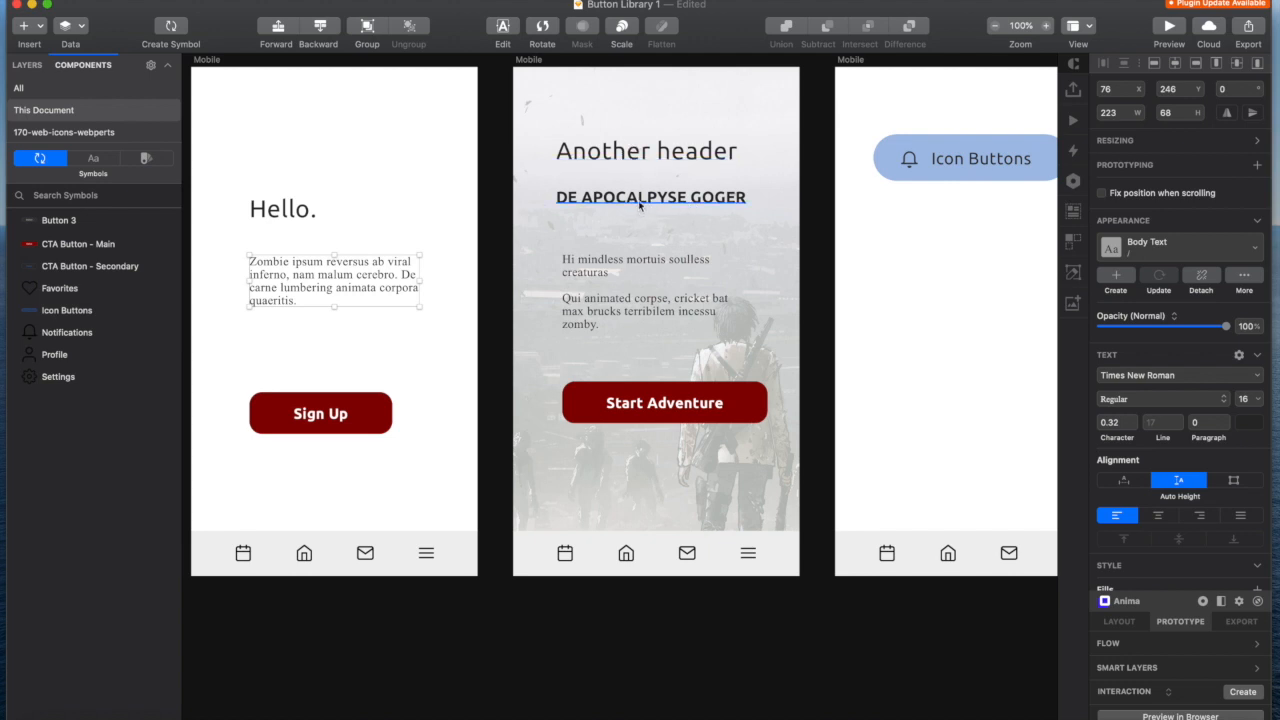
pyautogui.click(648, 159)
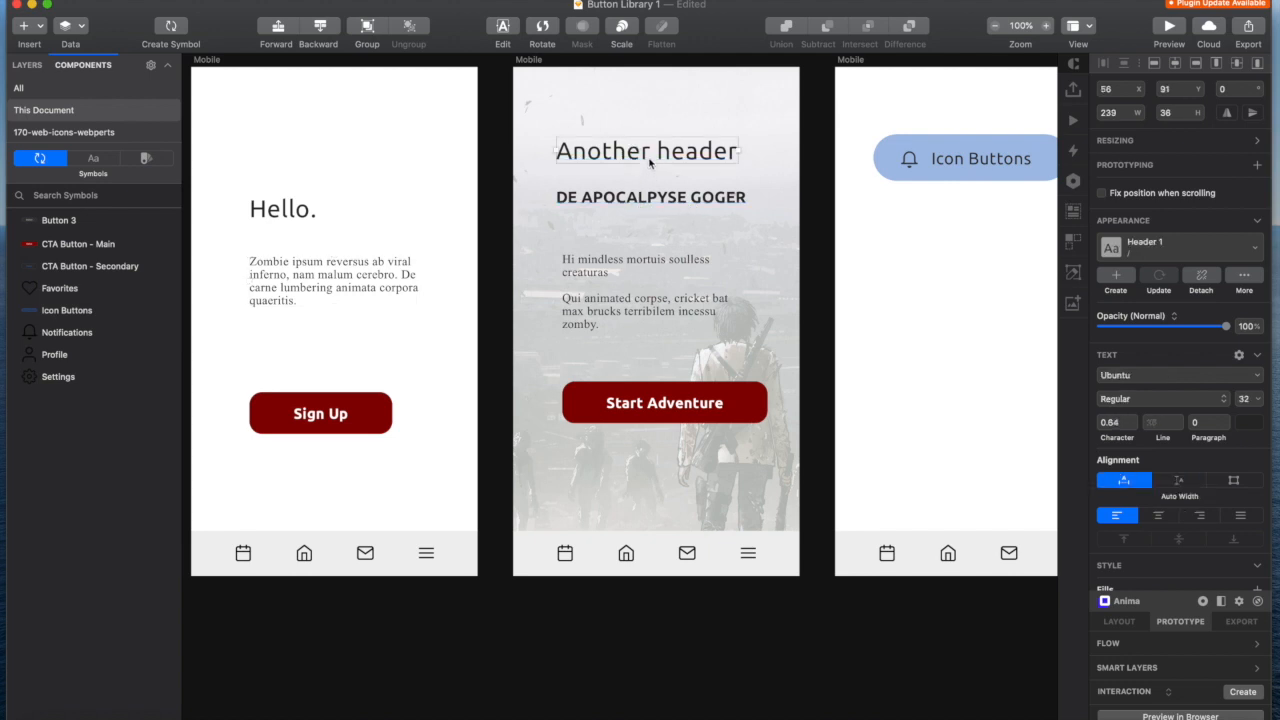
pyautogui.click(1183, 398)
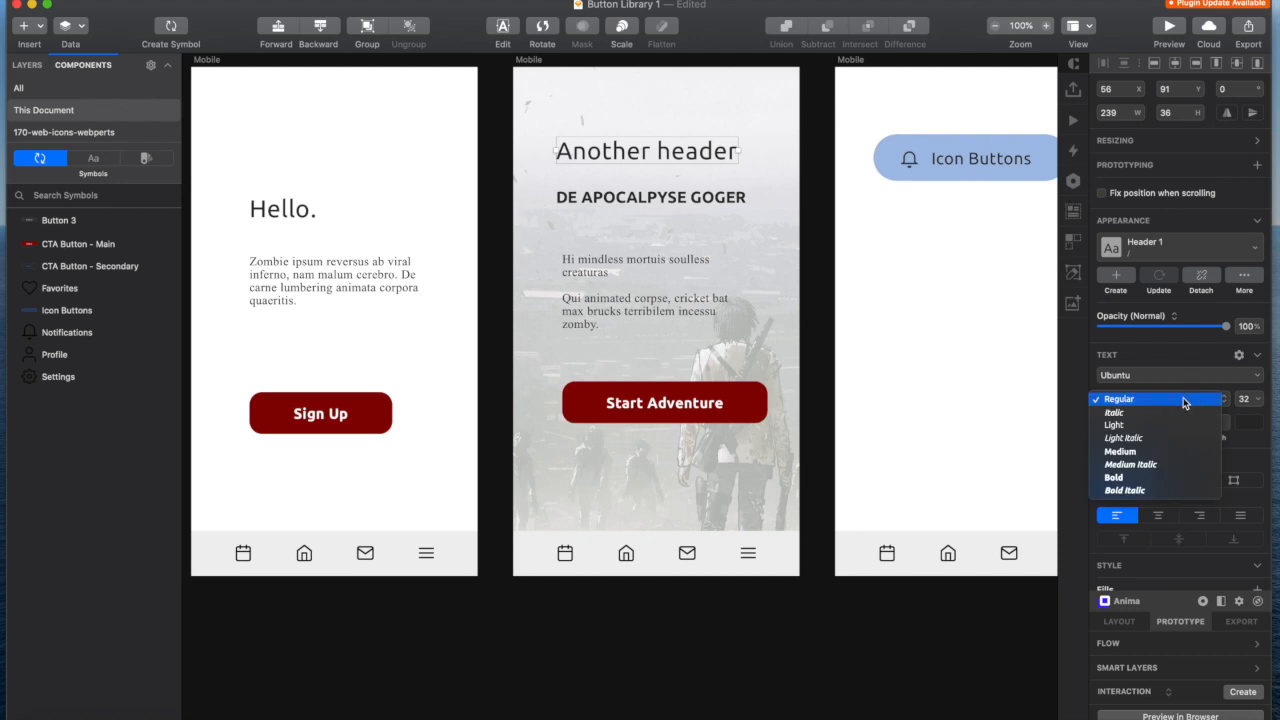
pyautogui.click(1169, 479)
pyautogui.click(663, 199)
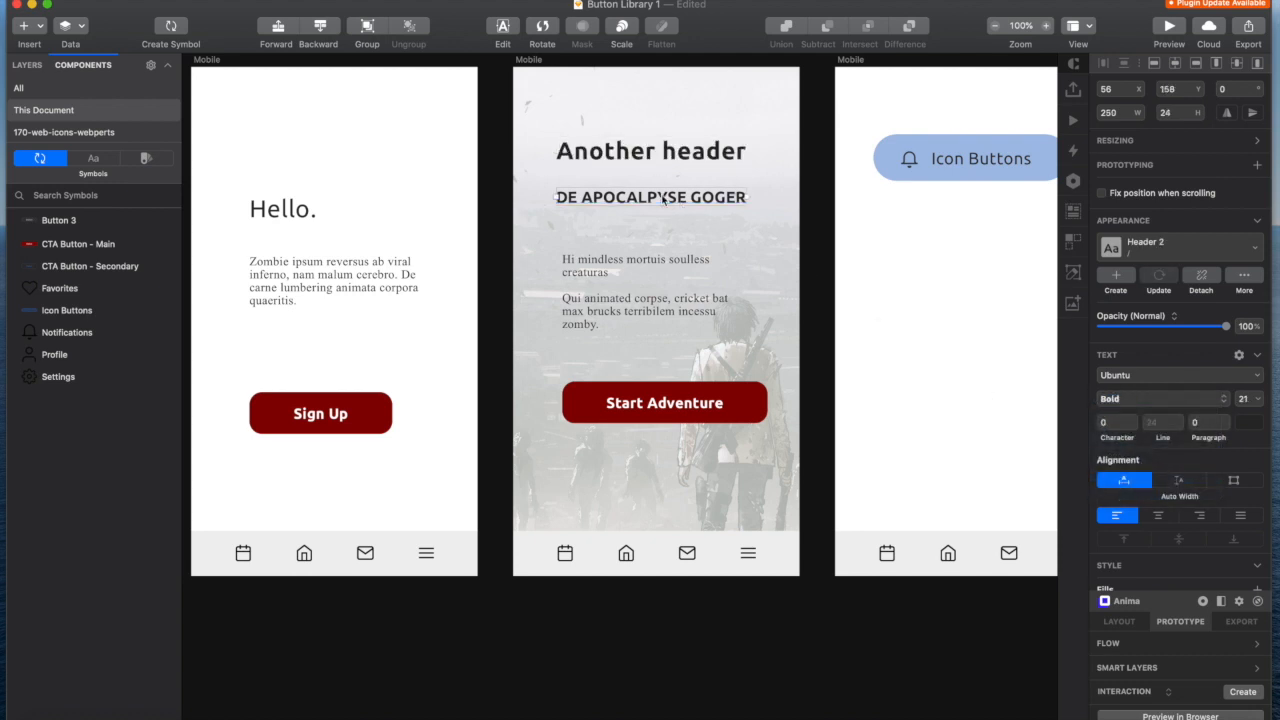
pyautogui.click(664, 157)
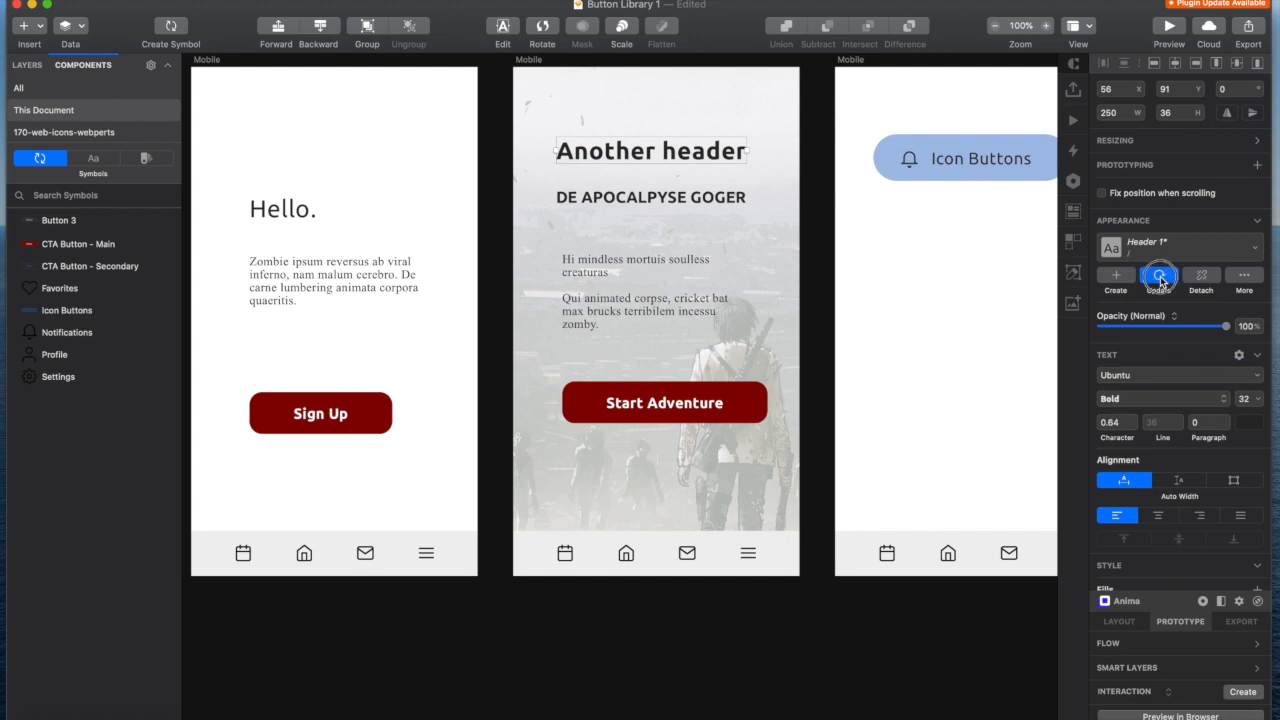
pyautogui.click(1160, 278)
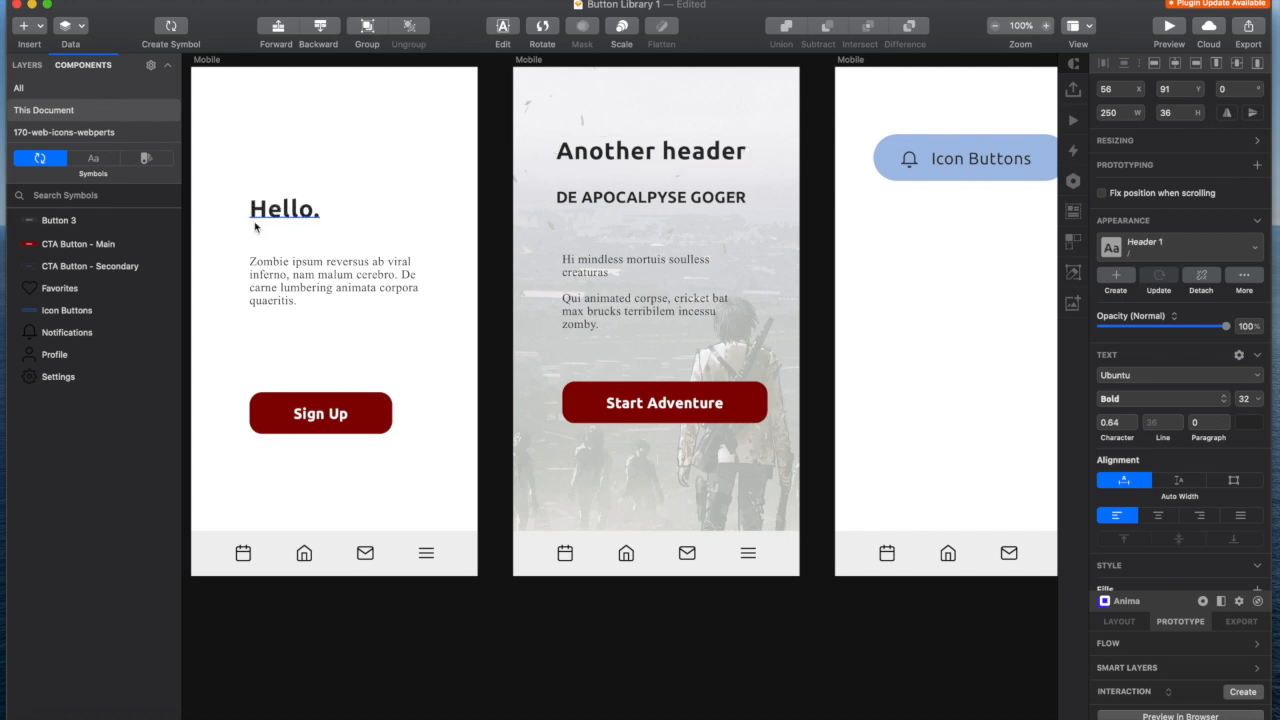
# - Set the "DE APOCALPYSE GOGER" subheading to Regular weight, update the Header 2 style, and check its sample on the UI artboard
pyautogui.click(662, 205)
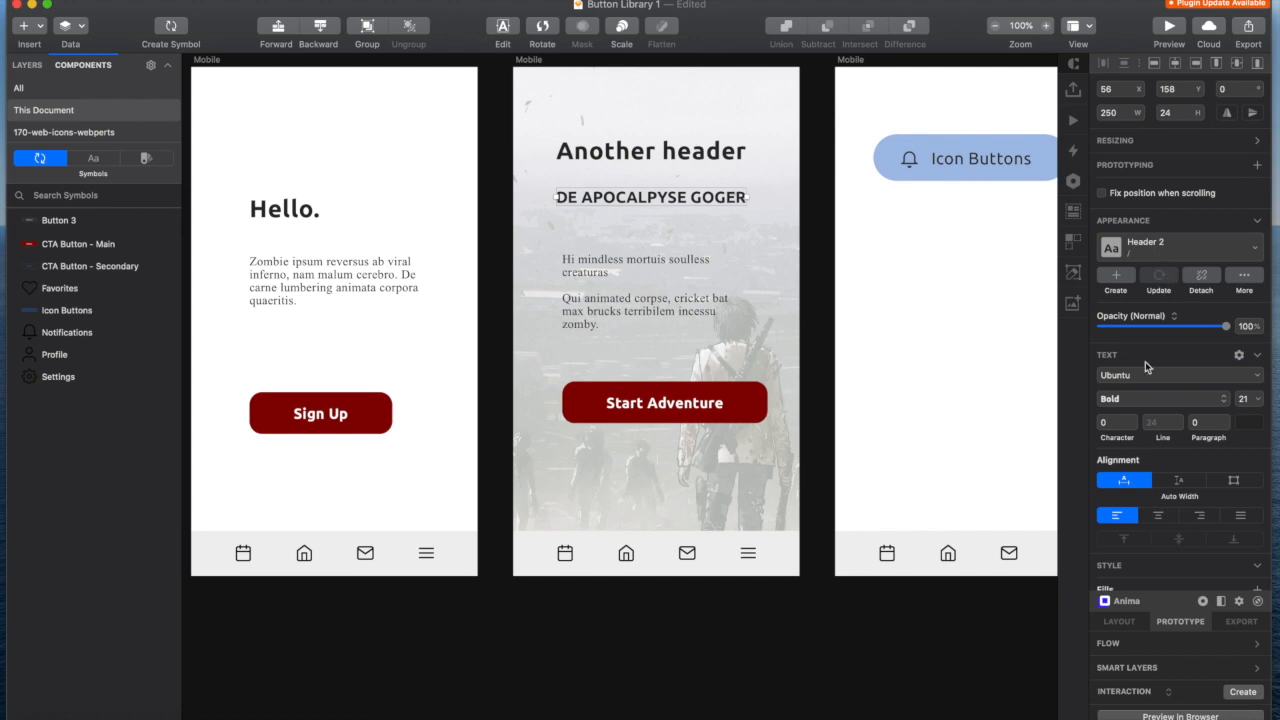
pyautogui.click(1140, 399)
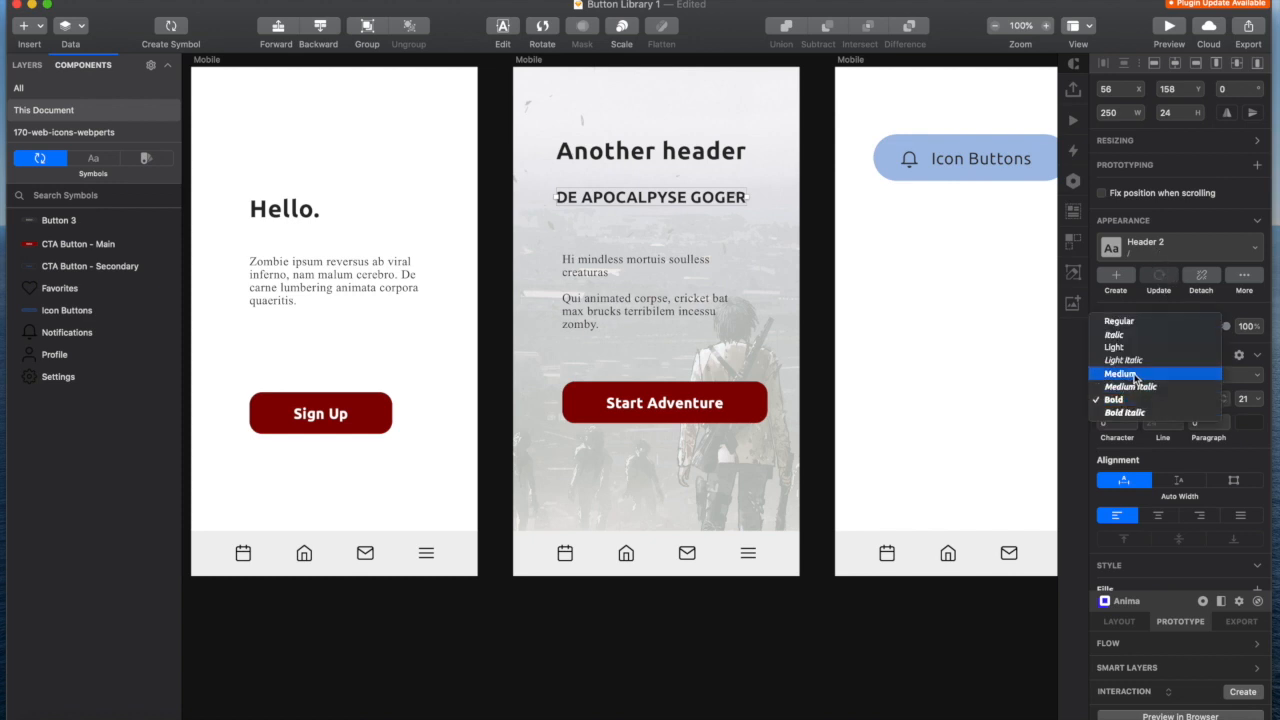
pyautogui.click(1121, 322)
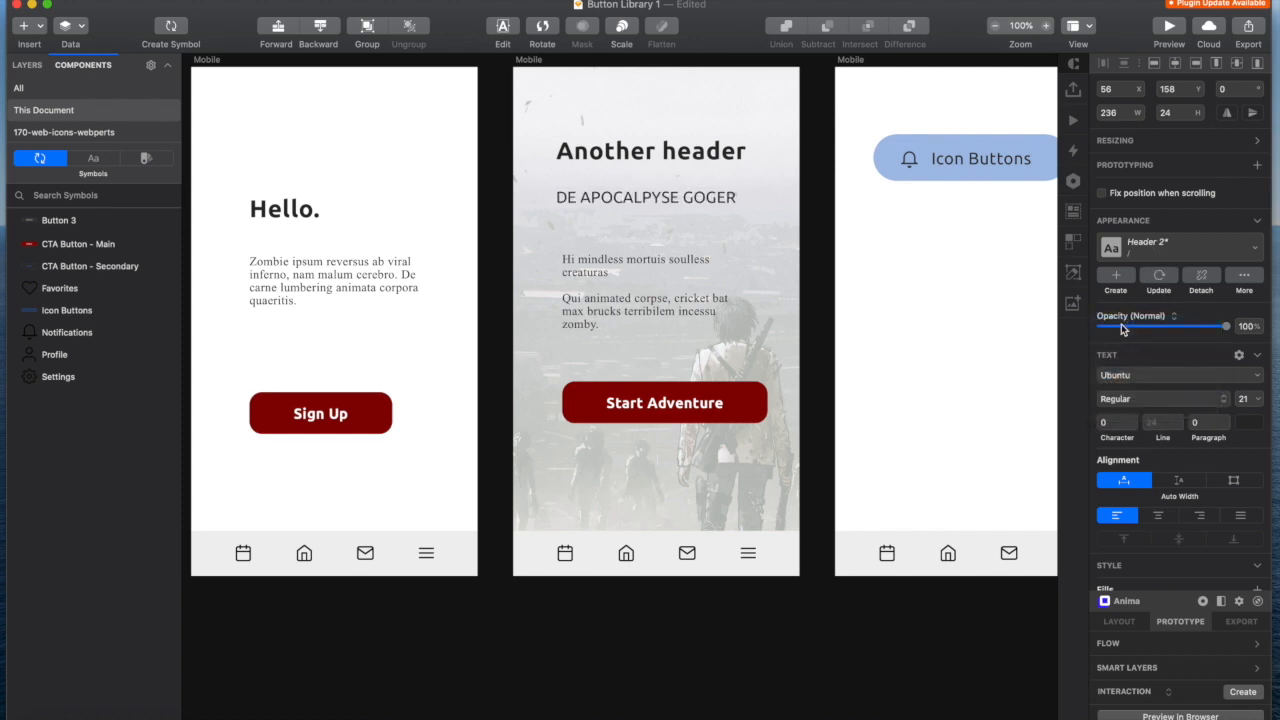
pyautogui.click(1160, 276)
pyautogui.hscroll(-10, 674, 400)
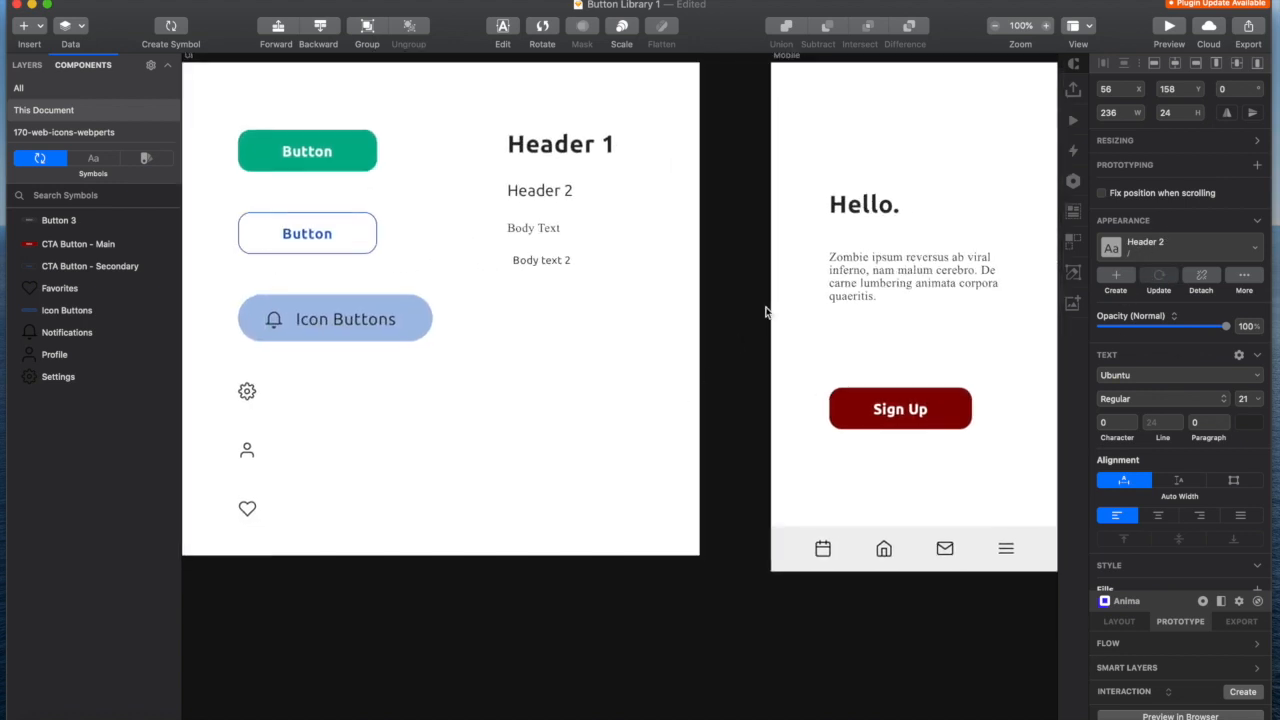
pyautogui.click(551, 199)
# - Duplicate the Icon Buttons instance down the third mobile artboard into a column of four, spaced about 22 px apart
pyautogui.hscroll(15, 717, 243)
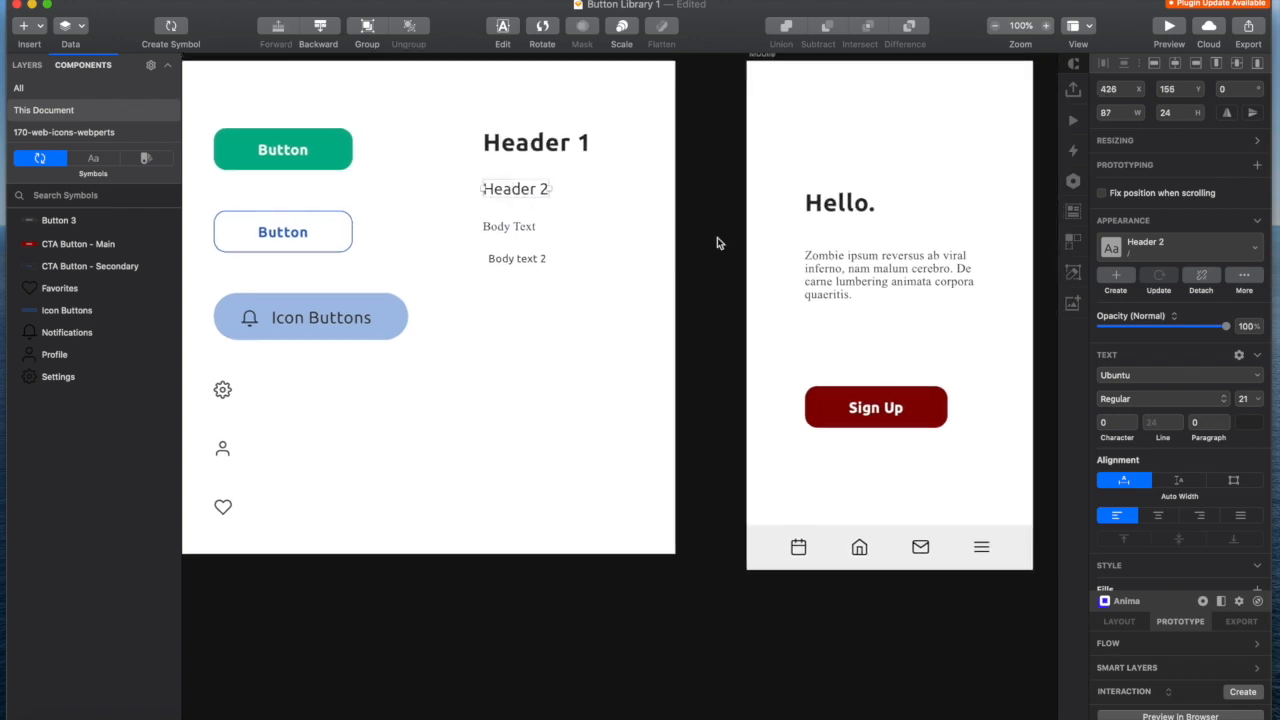
pyautogui.hscroll(-3, 717, 243)
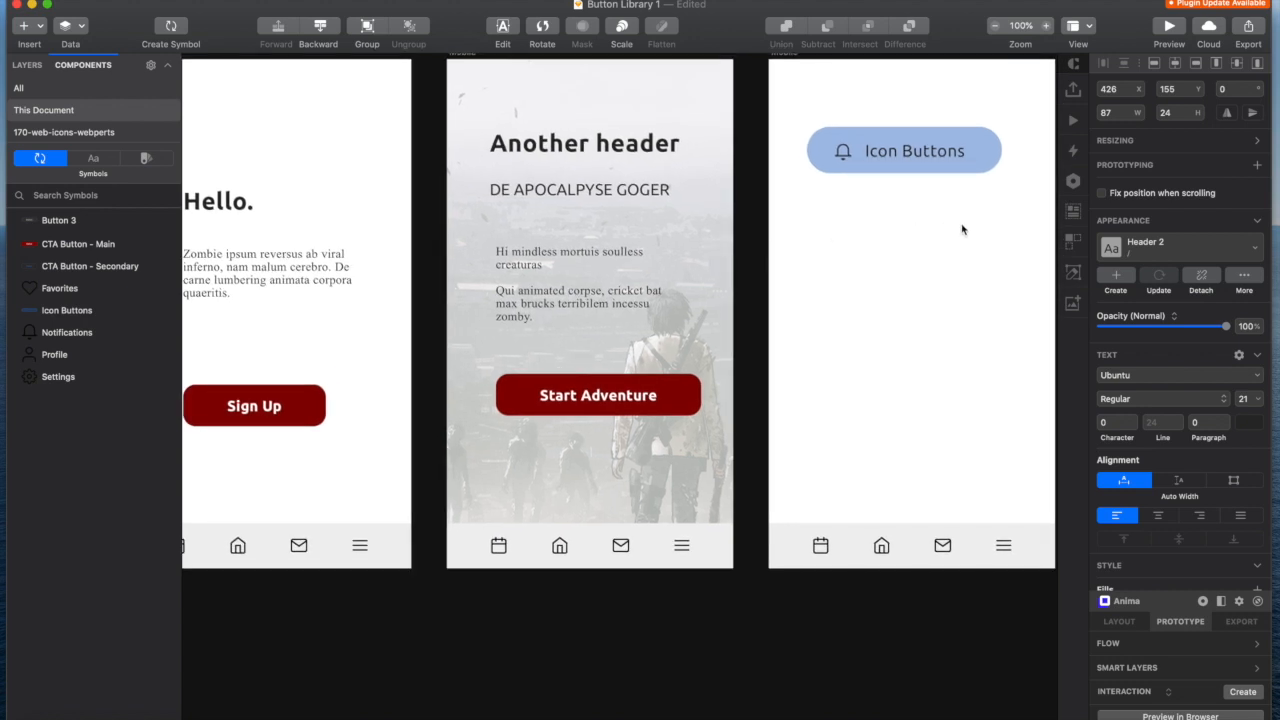
pyautogui.hscroll(-3, 962, 230)
pyautogui.hscroll(5, 962, 230)
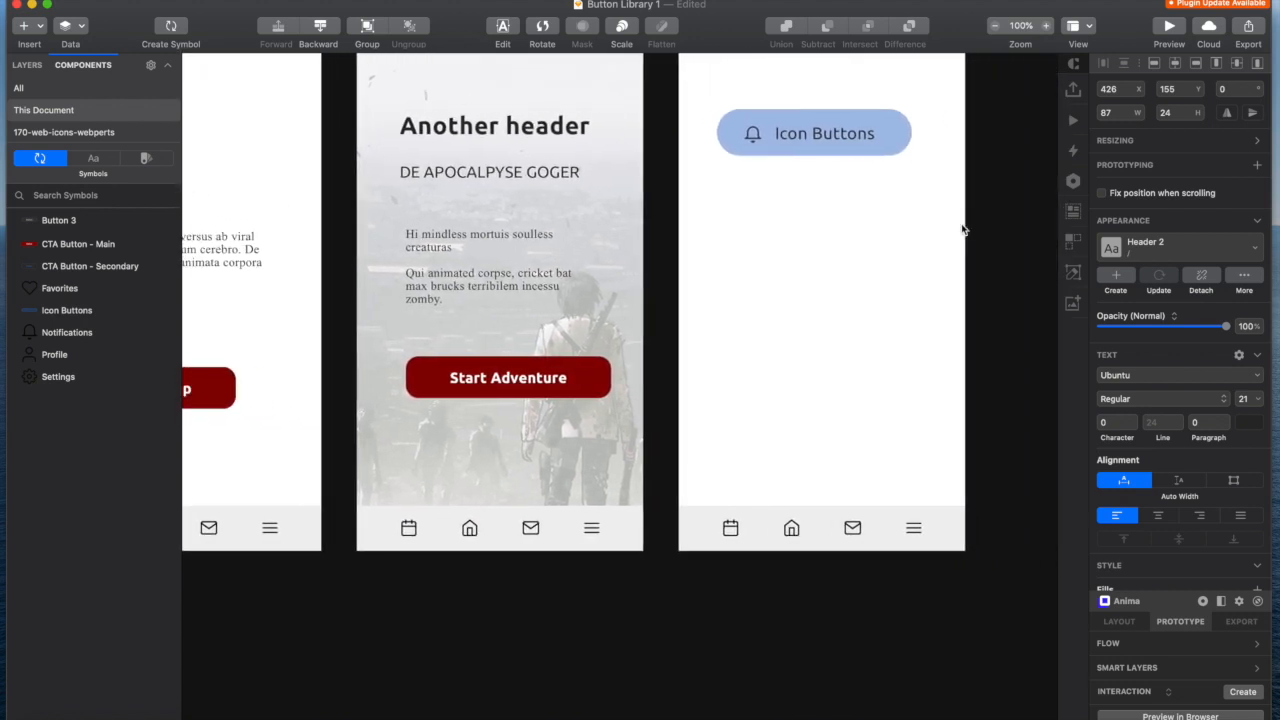
pyautogui.click(846, 135)
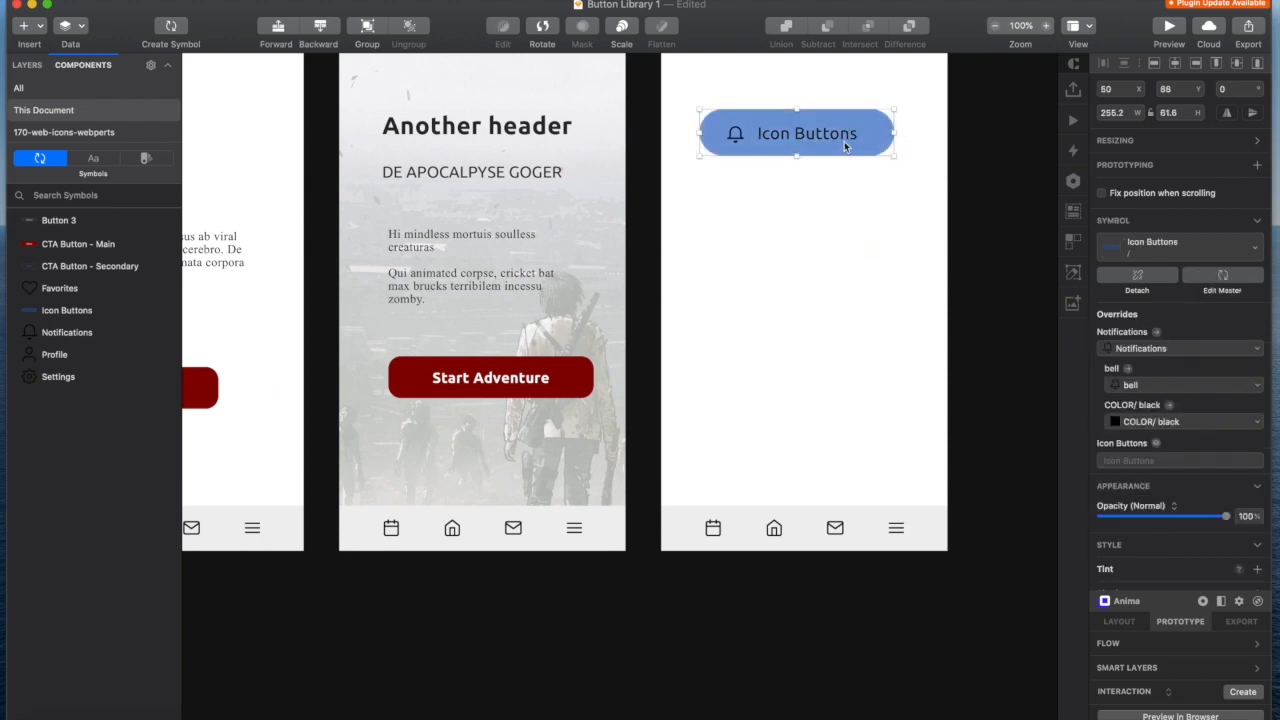
pyautogui.moveTo(846, 125); pyautogui.dragTo(843, 259)
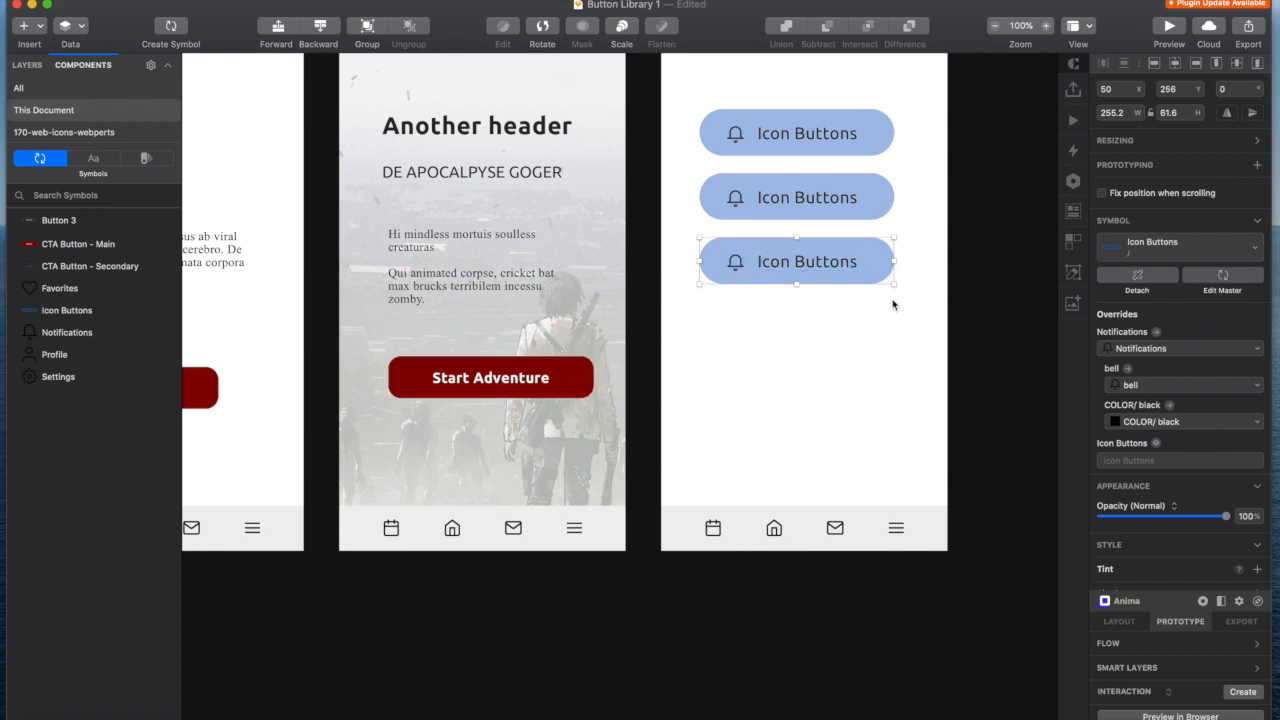
pyautogui.moveTo(880, 244); pyautogui.dragTo(872, 321)
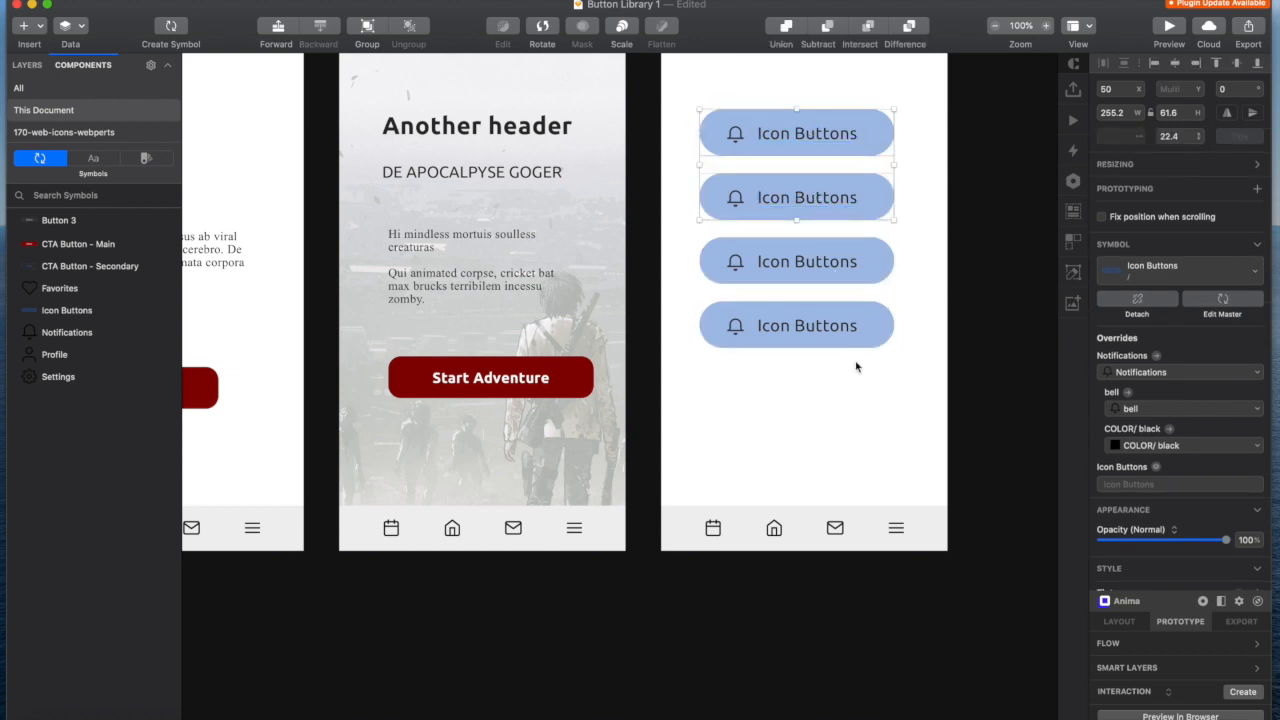
# - Move the lower three Icon Buttons instances down the third mobile artboard to spread the column out more
pyautogui.click(841, 448)
pyautogui.moveTo(810, 325); pyautogui.dragTo(810, 368)
pyautogui.moveTo(810, 262); pyautogui.dragTo(808, 277)
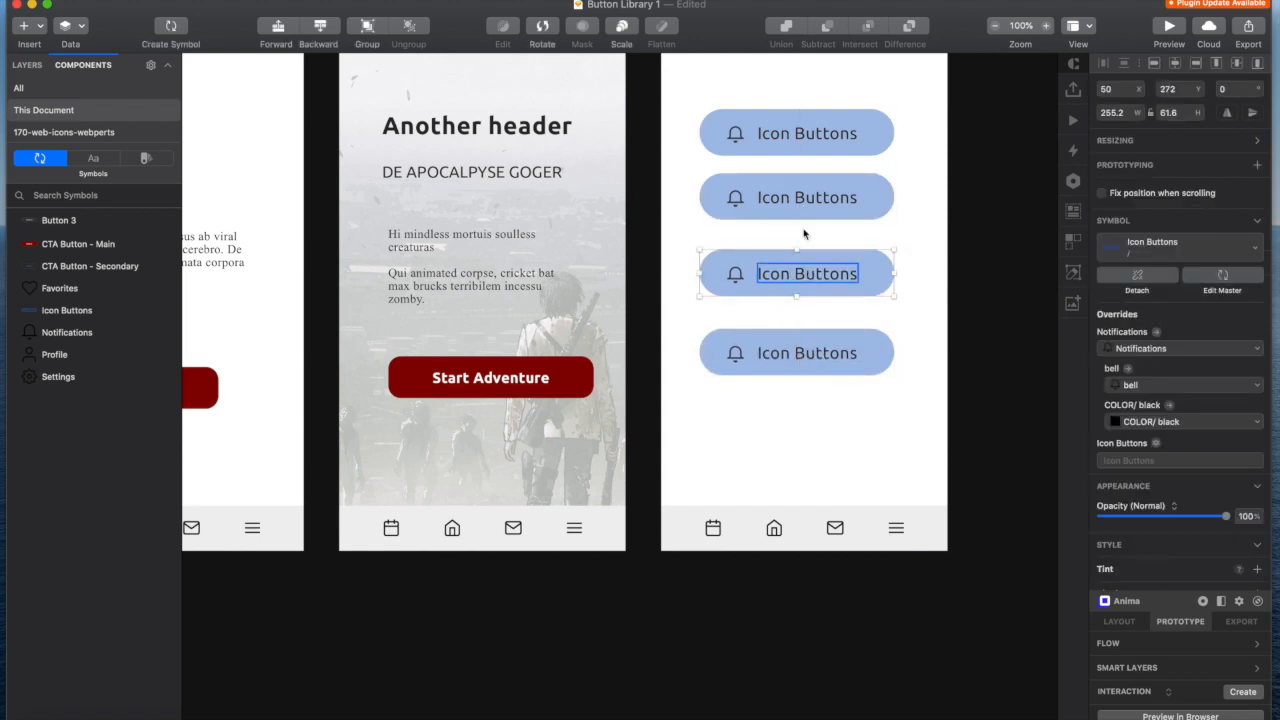
pyautogui.moveTo(799, 195); pyautogui.dragTo(799, 204)
# - Distribute all four Icon Buttons instances vertically, accepting uneven distribution to keep them on full pixels
pyautogui.click(792, 146)
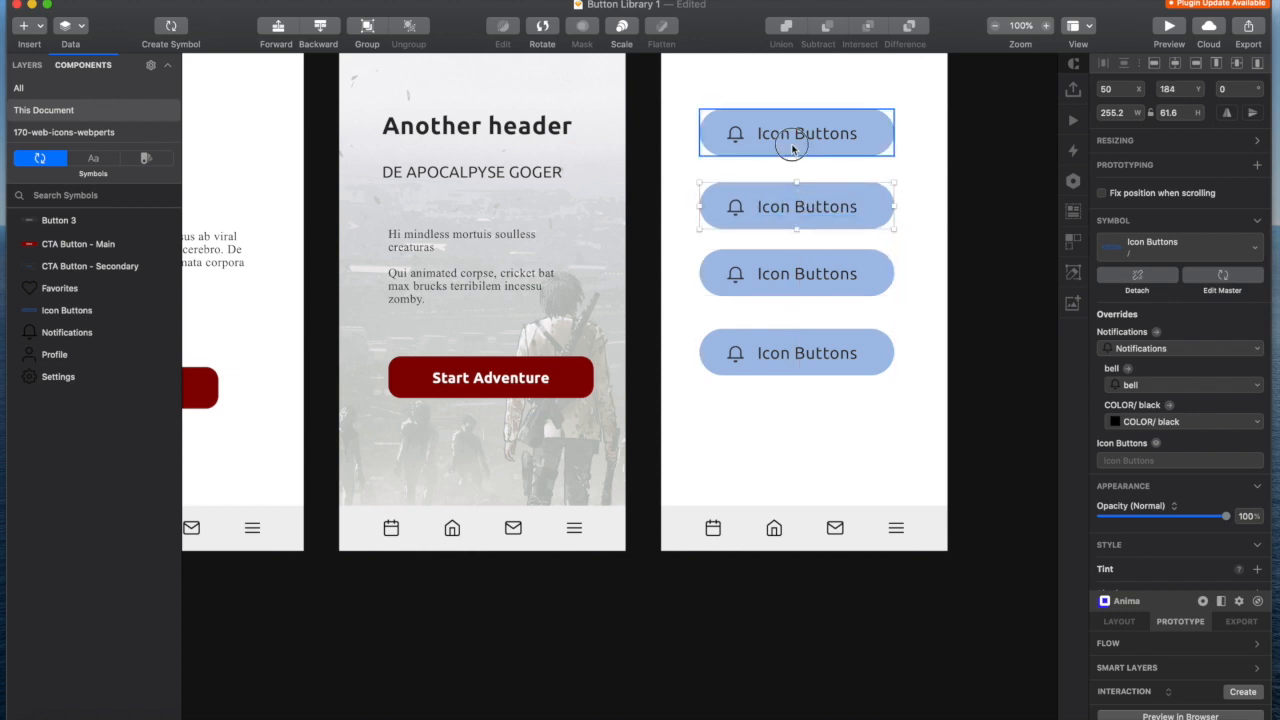
pyautogui.keyDown('shift'); pyautogui.click(798, 215); pyautogui.keyUp('shift')
pyautogui.keyDown('shift'); pyautogui.click(805, 286); pyautogui.keyUp('shift')
pyautogui.keyDown('shift'); pyautogui.click(808, 354); pyautogui.keyUp('shift')
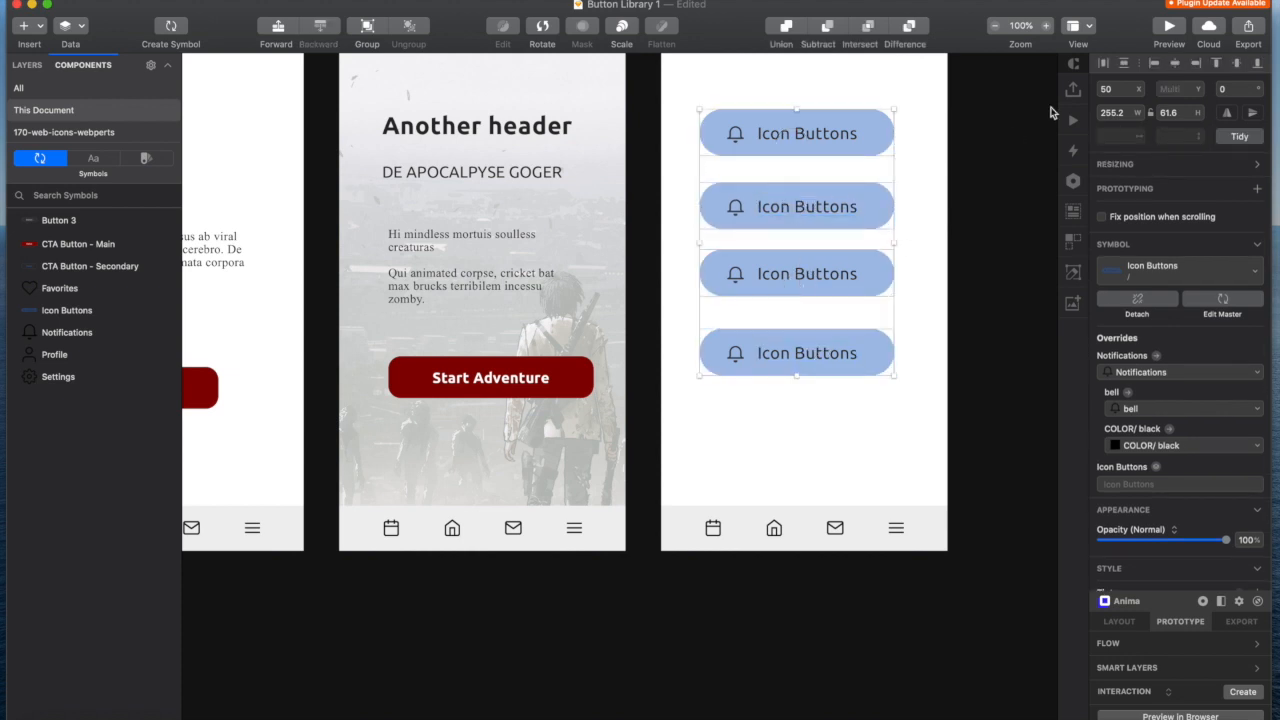
pyautogui.click(1124, 63)
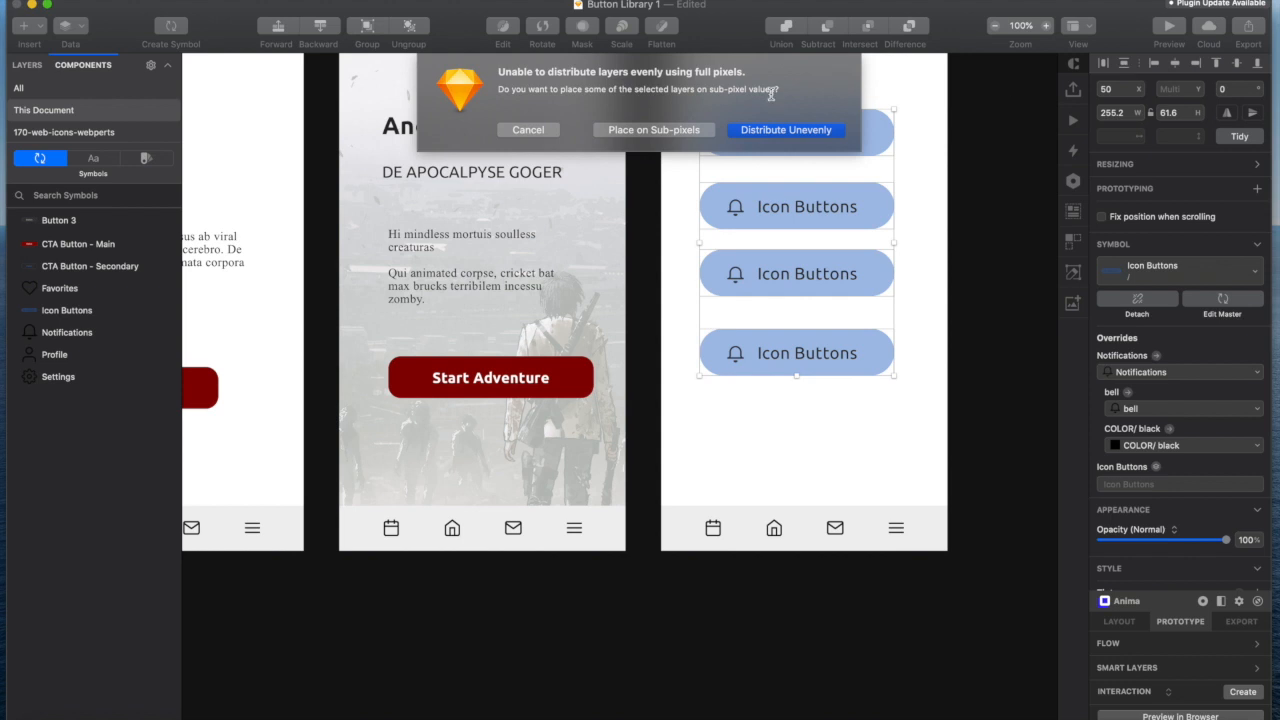
pyautogui.click(766, 132)
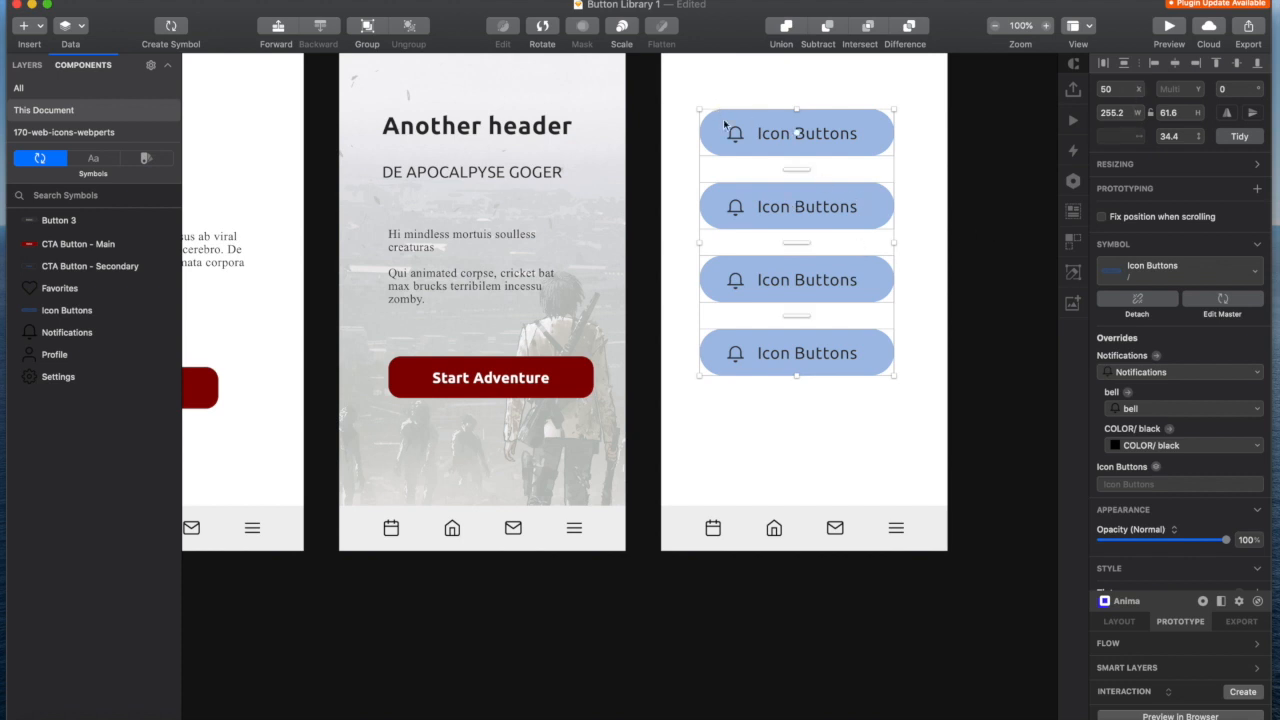
# - Center the four buttons horizontally and vertically on the third mobile artboard as a temporary group
pyautogui.press('super+g')
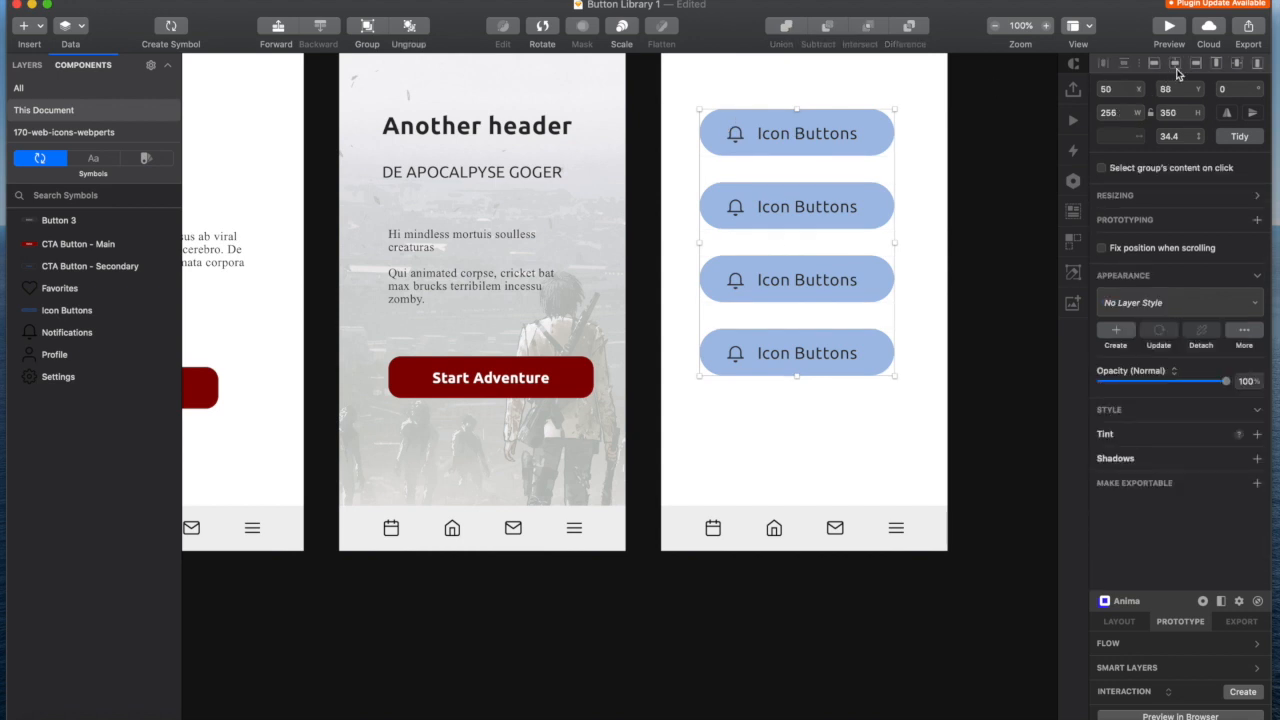
pyautogui.click(1176, 67)
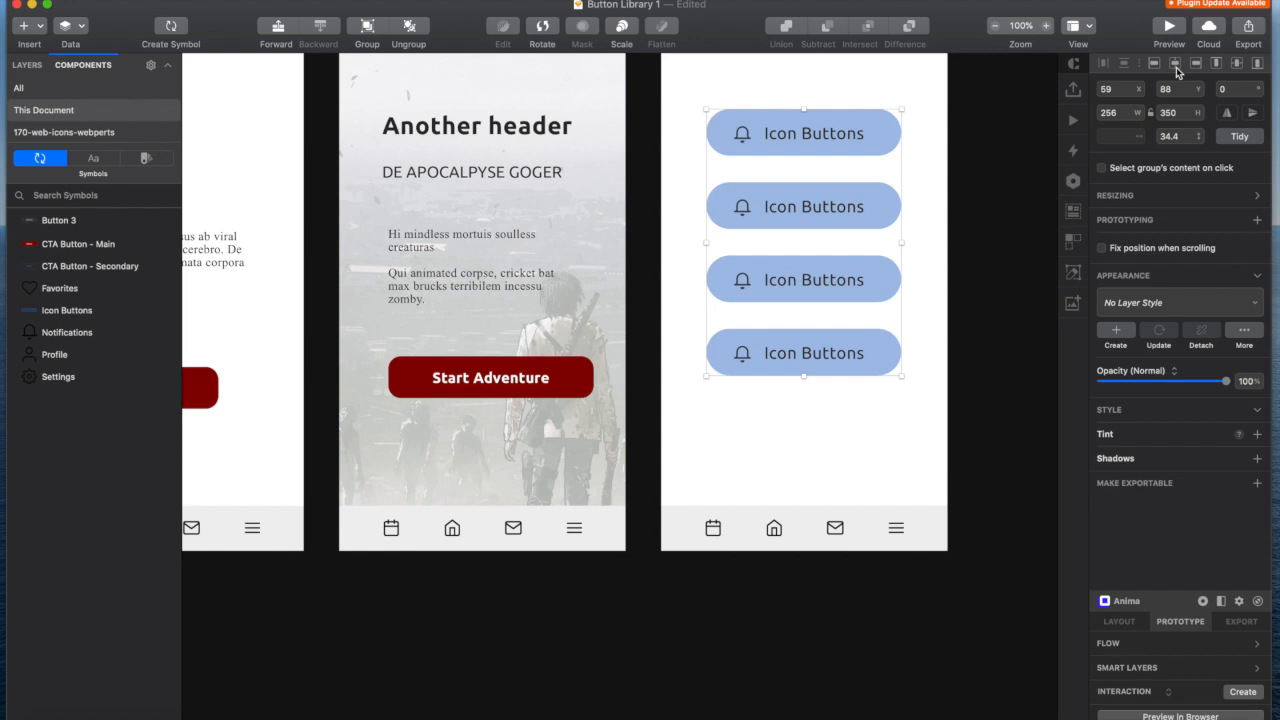
pyautogui.click(1237, 65)
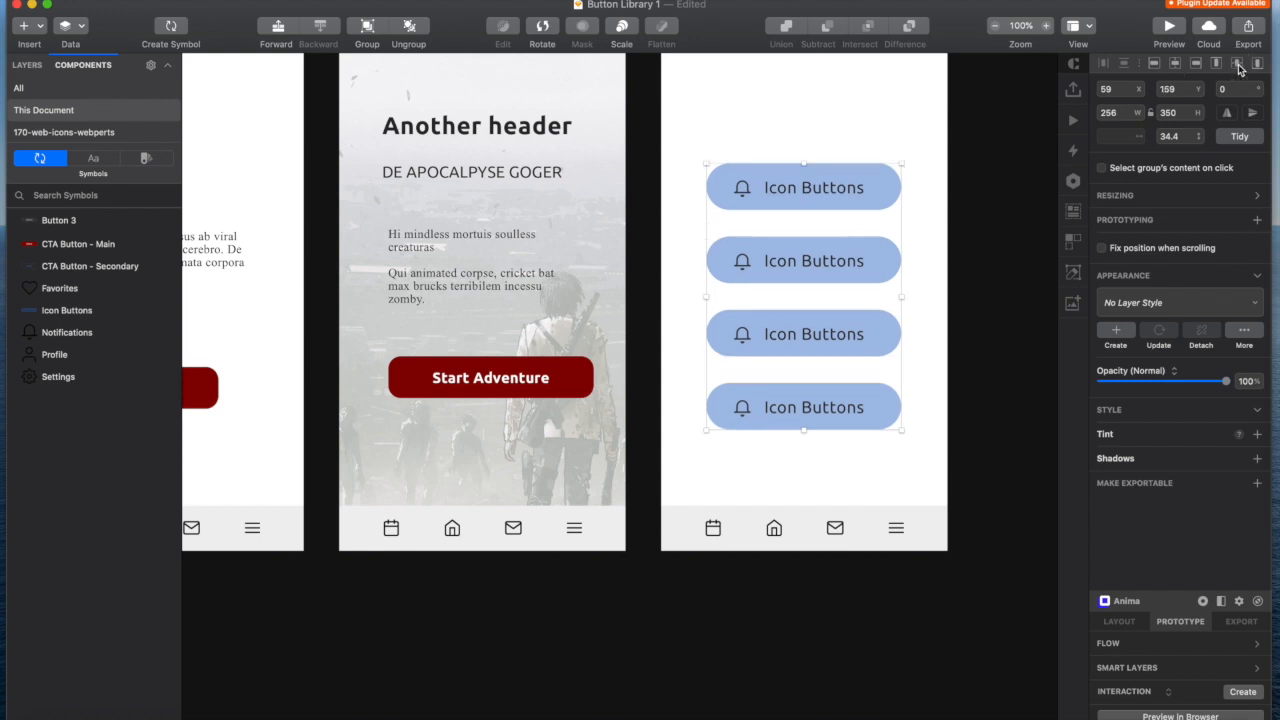
pyautogui.click(889, 128)
pyautogui.click(855, 178)
pyautogui.click(855, 178)
pyautogui.click(851, 120)
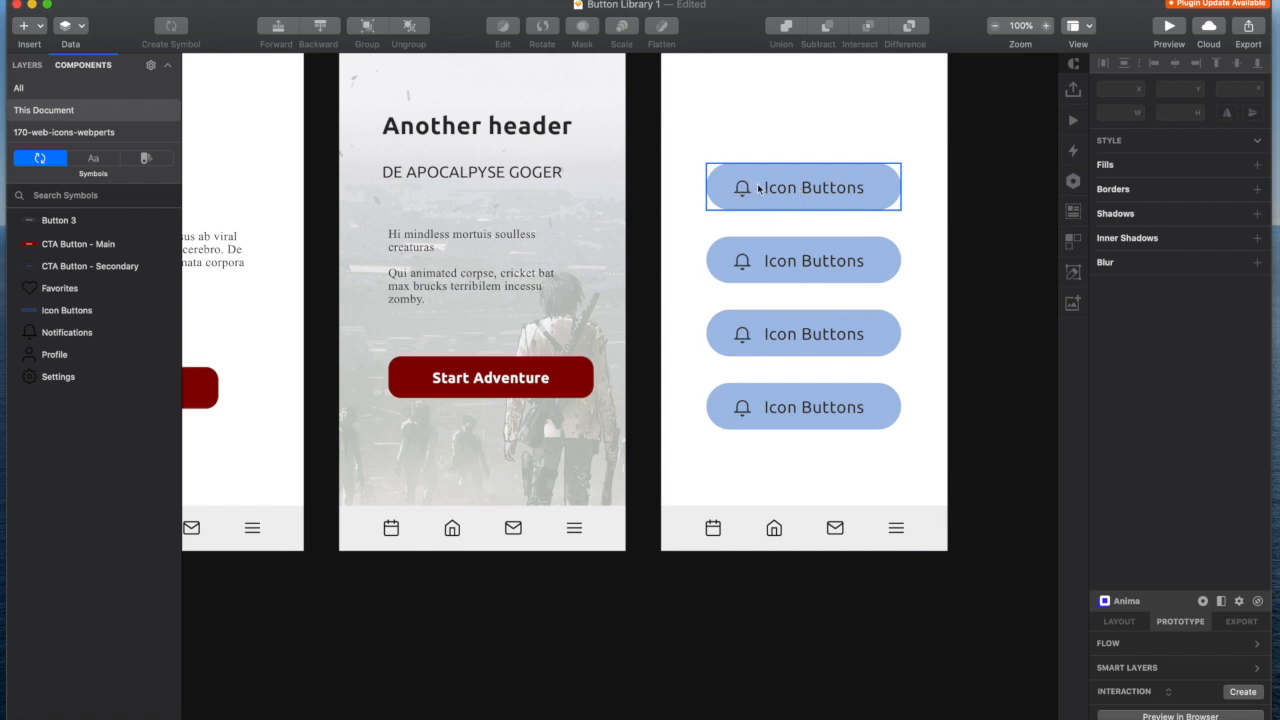
# - Override the text of the first button in the column with "Notifications"
pyautogui.click(826, 200)
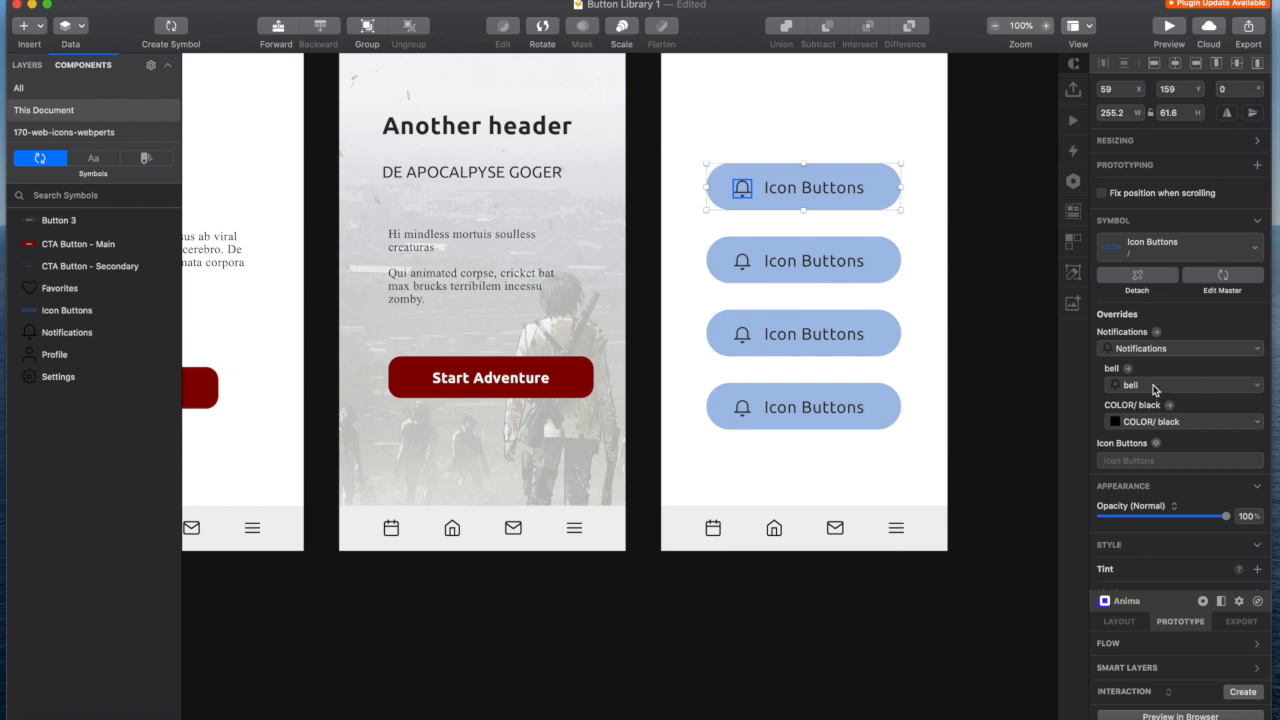
pyautogui.click(1152, 461)
pyautogui.write('Notifications')
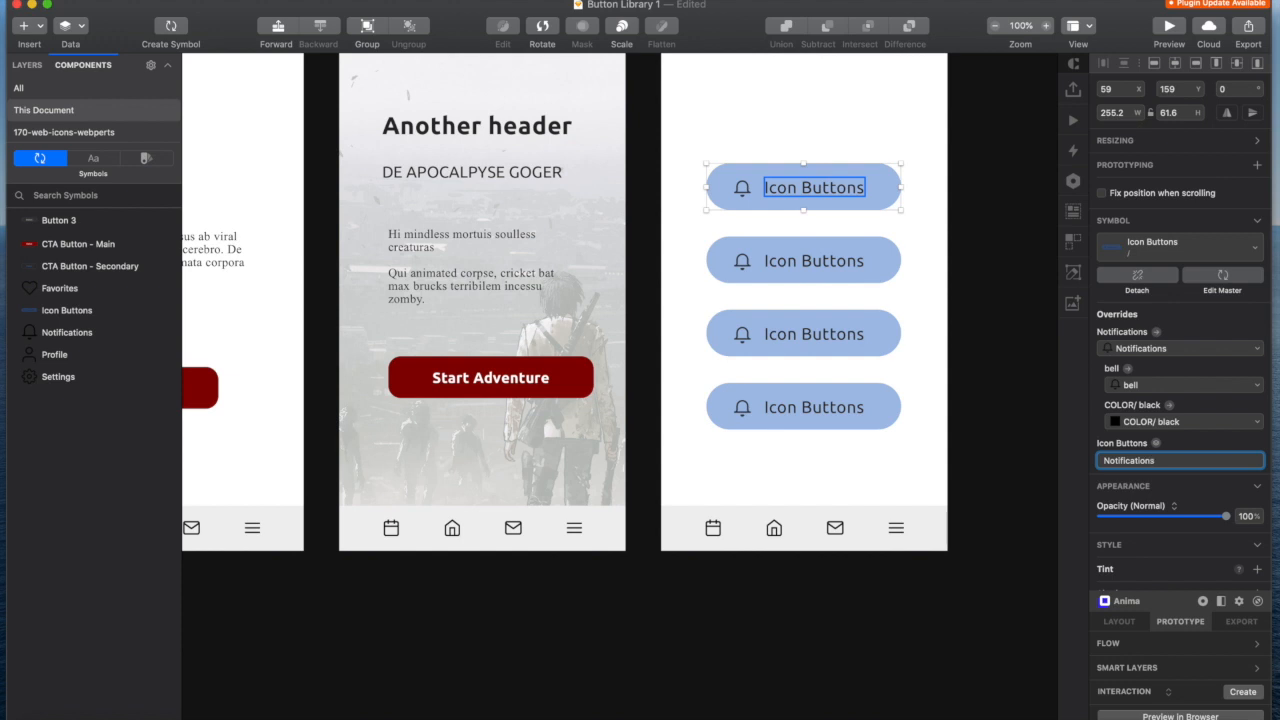
pyautogui.press('Return')
# - Override the second button with the Favorites icon symbol and the label "Favorites"
pyautogui.click(786, 263)
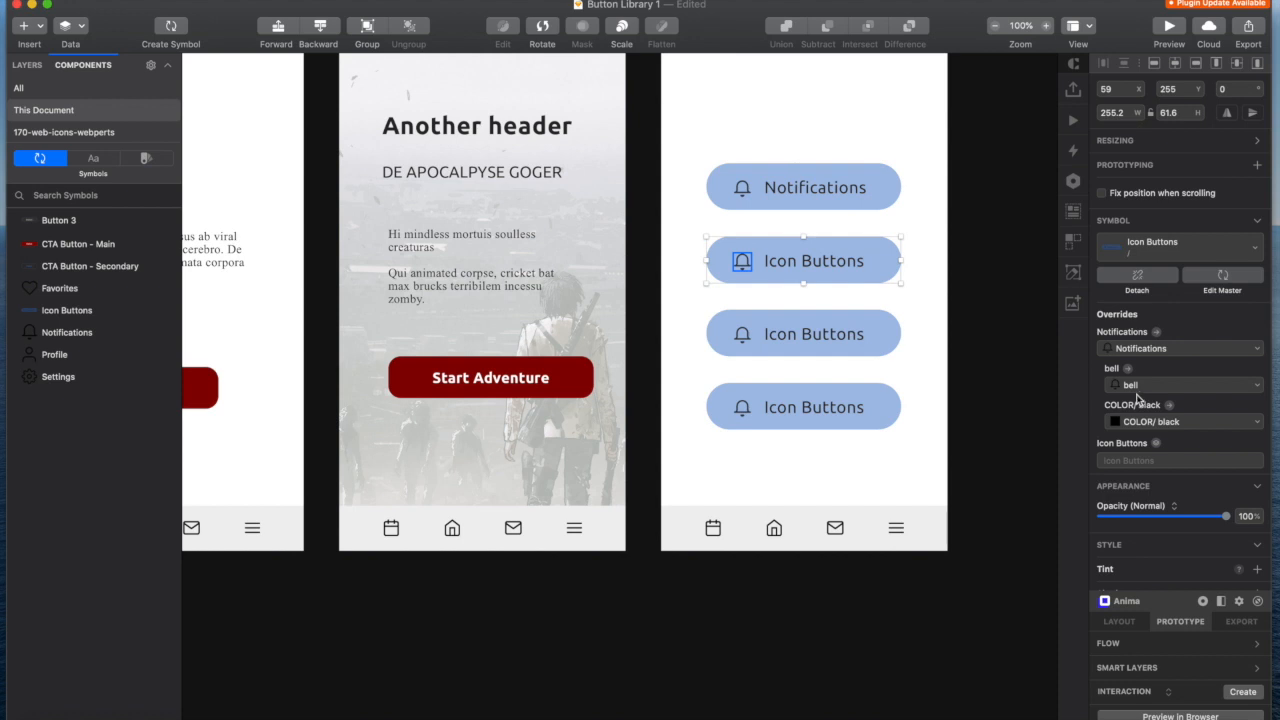
pyautogui.click(1129, 351)
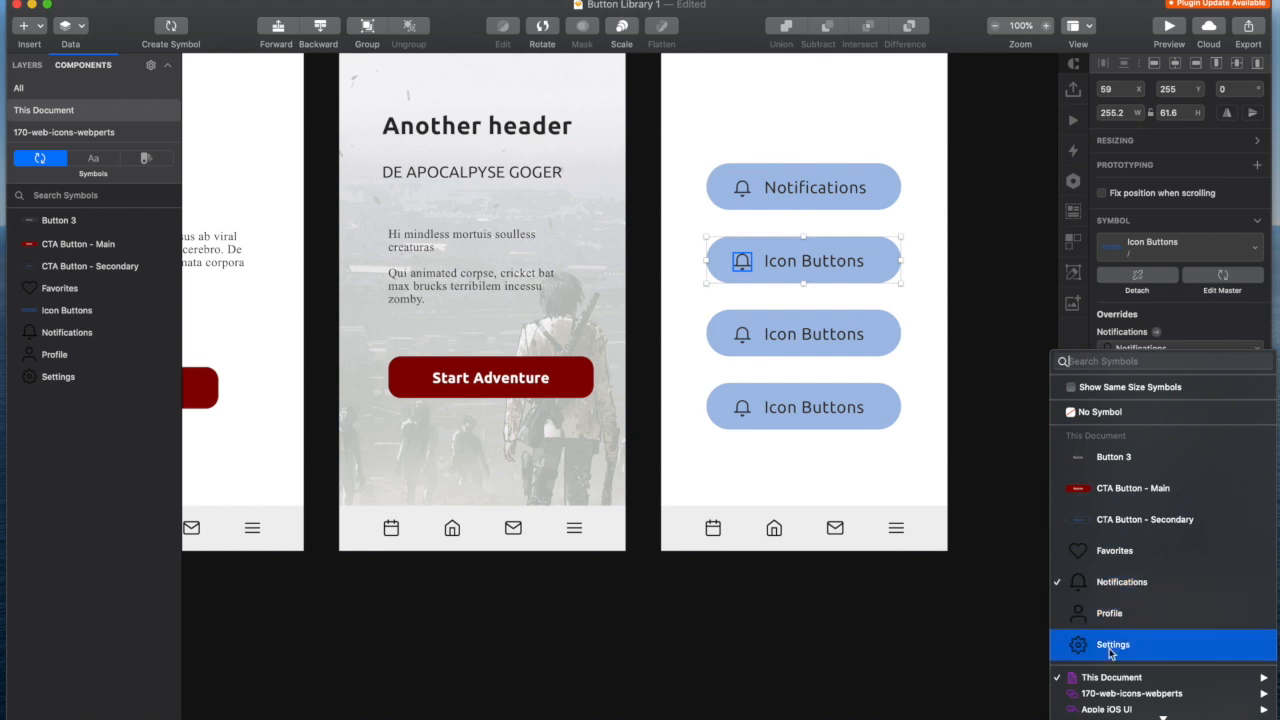
pyautogui.click(1106, 553)
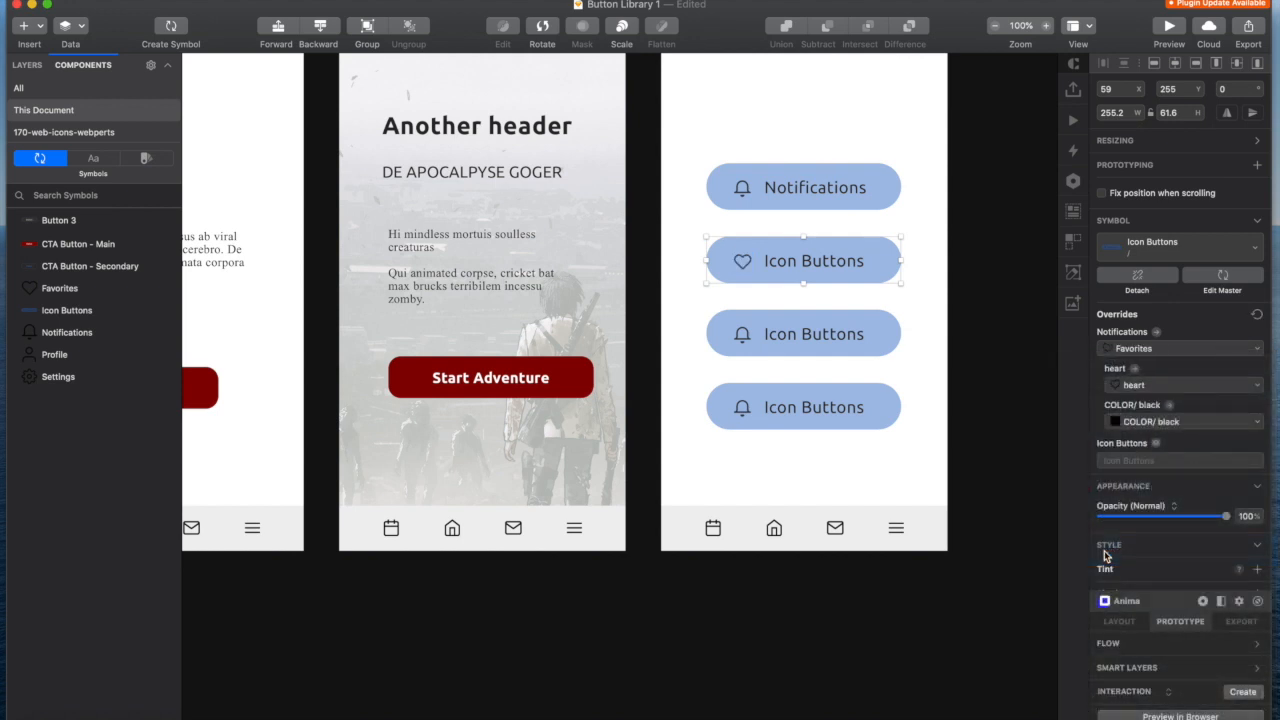
pyautogui.click(1158, 460)
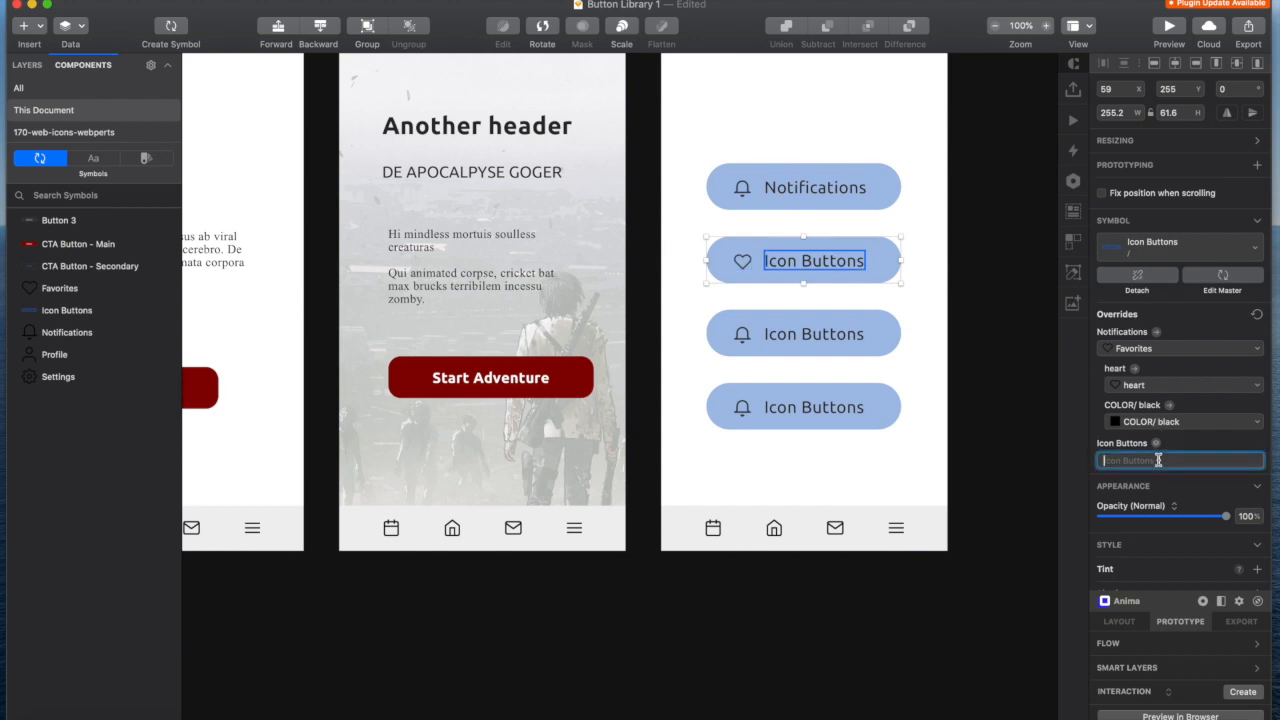
pyautogui.write('Favorites')
pyautogui.press('Return')
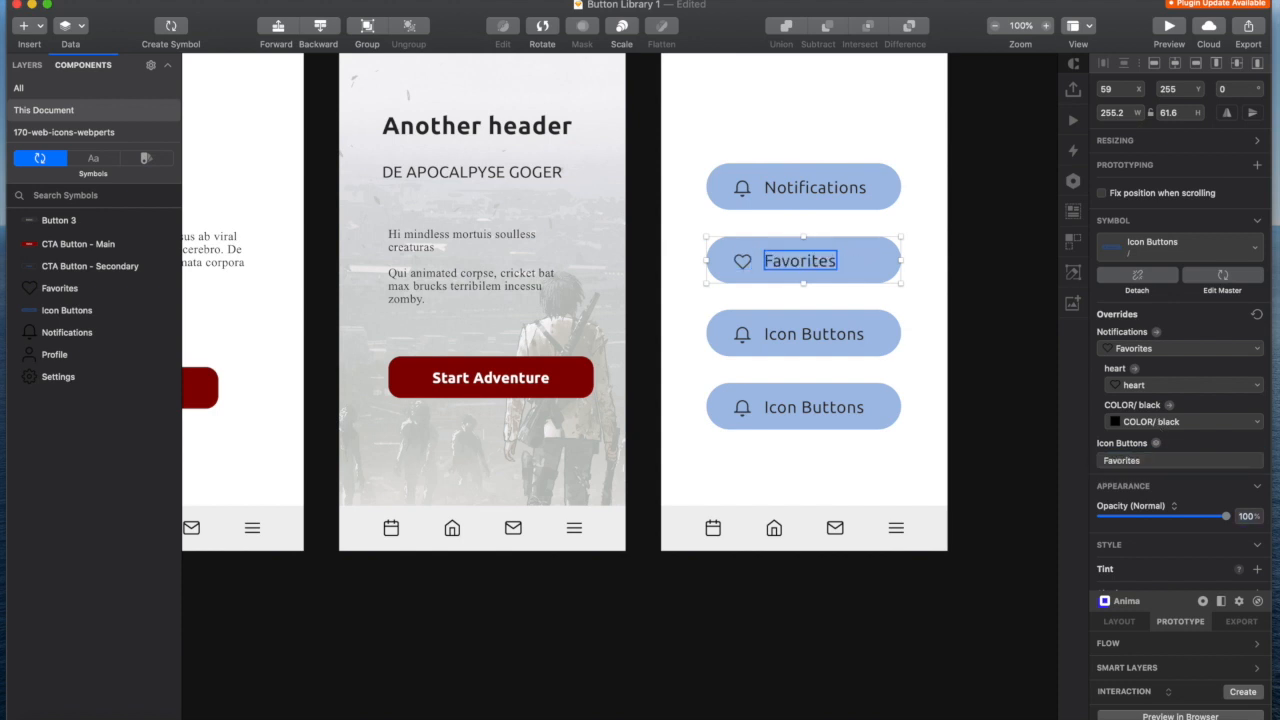
# - Override the third button with the Profile icon symbol and the label "Profile"
pyautogui.click(785, 334)
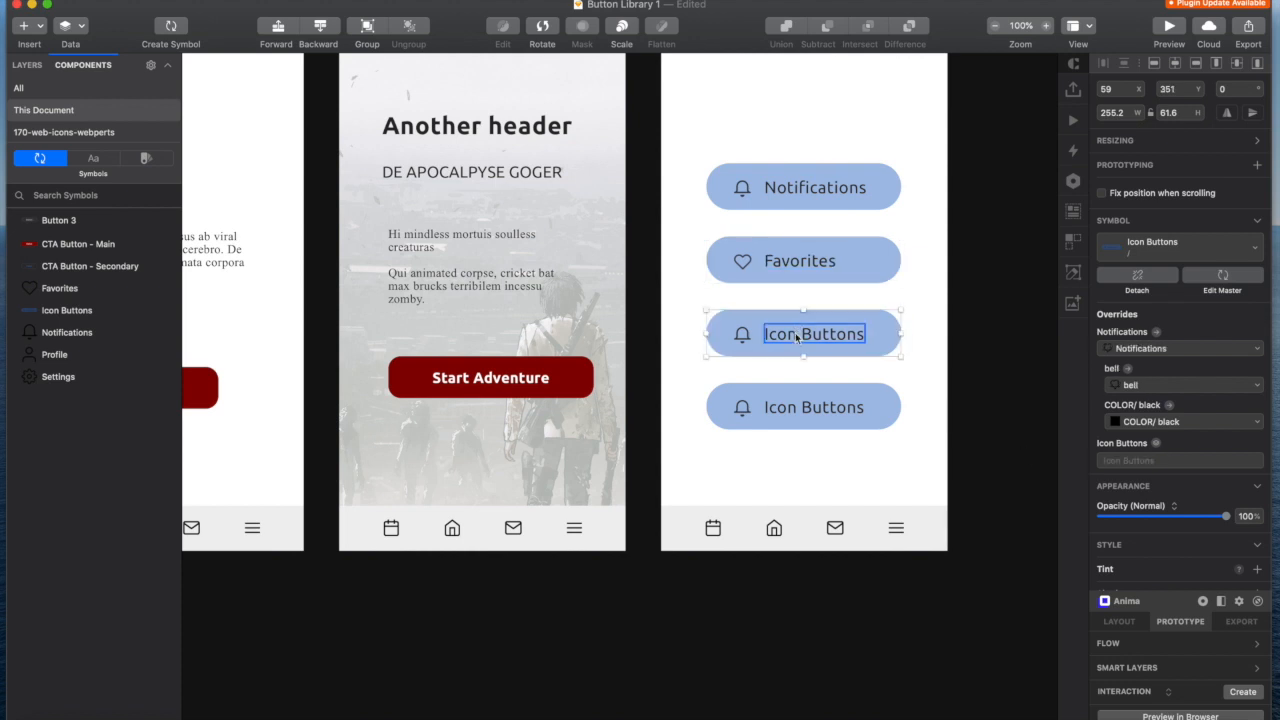
pyautogui.click(1140, 348)
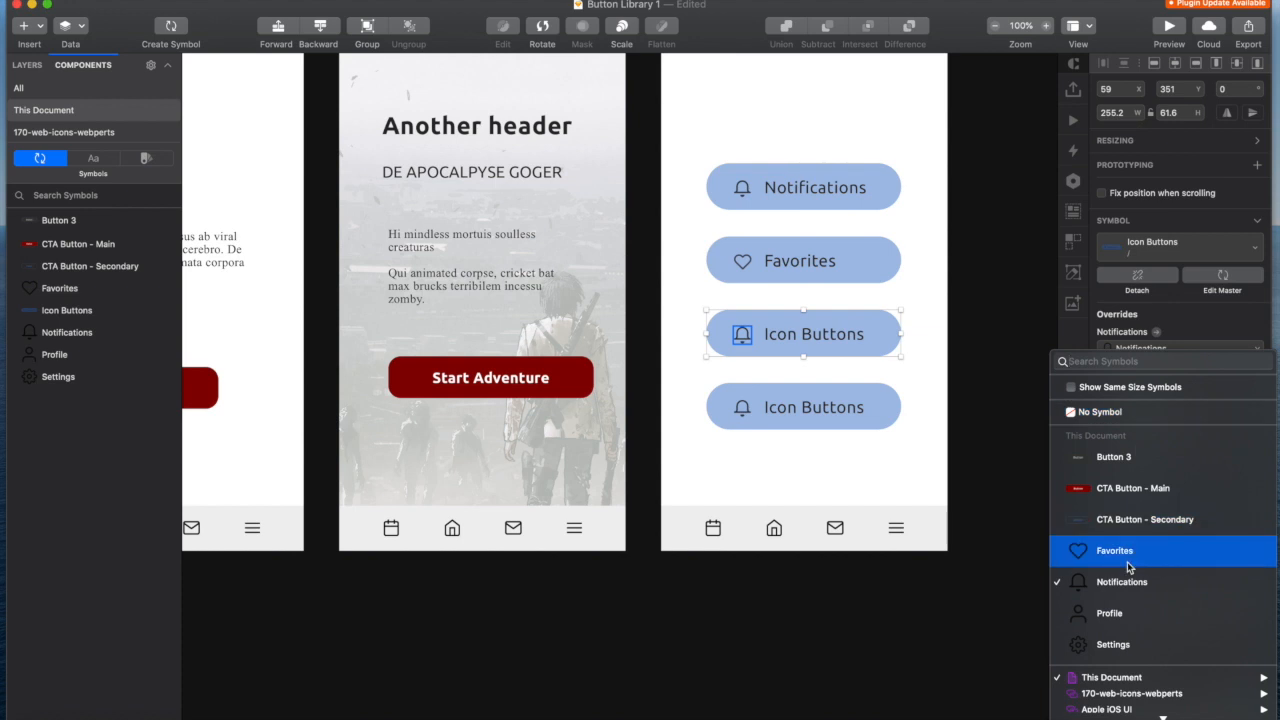
pyautogui.click(1118, 613)
pyautogui.click(1137, 461)
pyautogui.write('Profile')
pyautogui.press('Return')
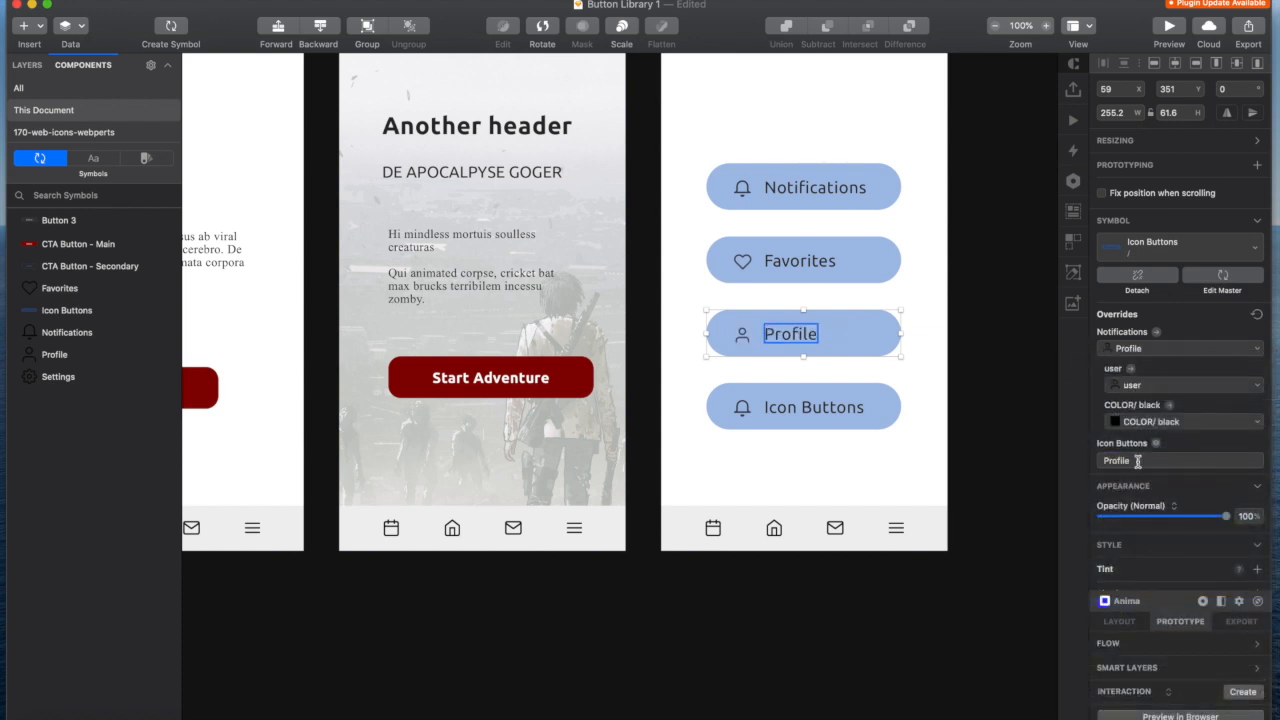
# - Override the fourth button with the Settings icon symbol and the label "Settings"
pyautogui.click(764, 416)
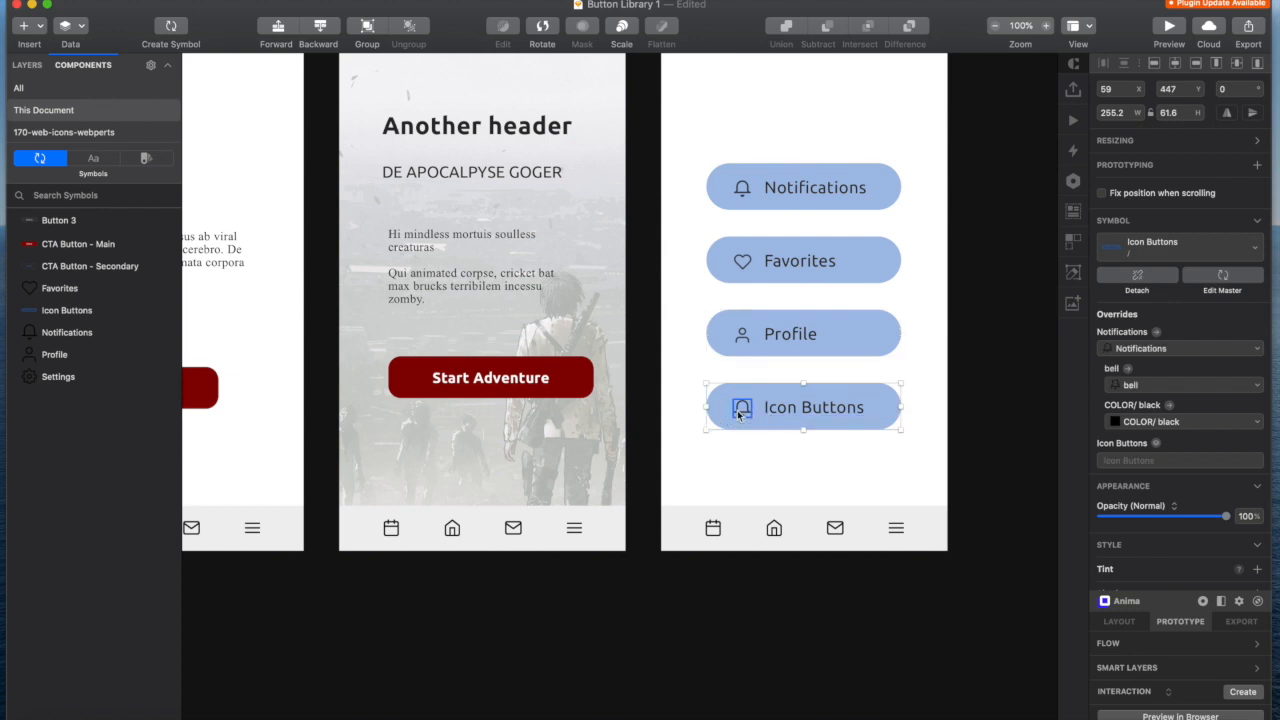
pyautogui.click(740, 411)
pyautogui.click(1146, 350)
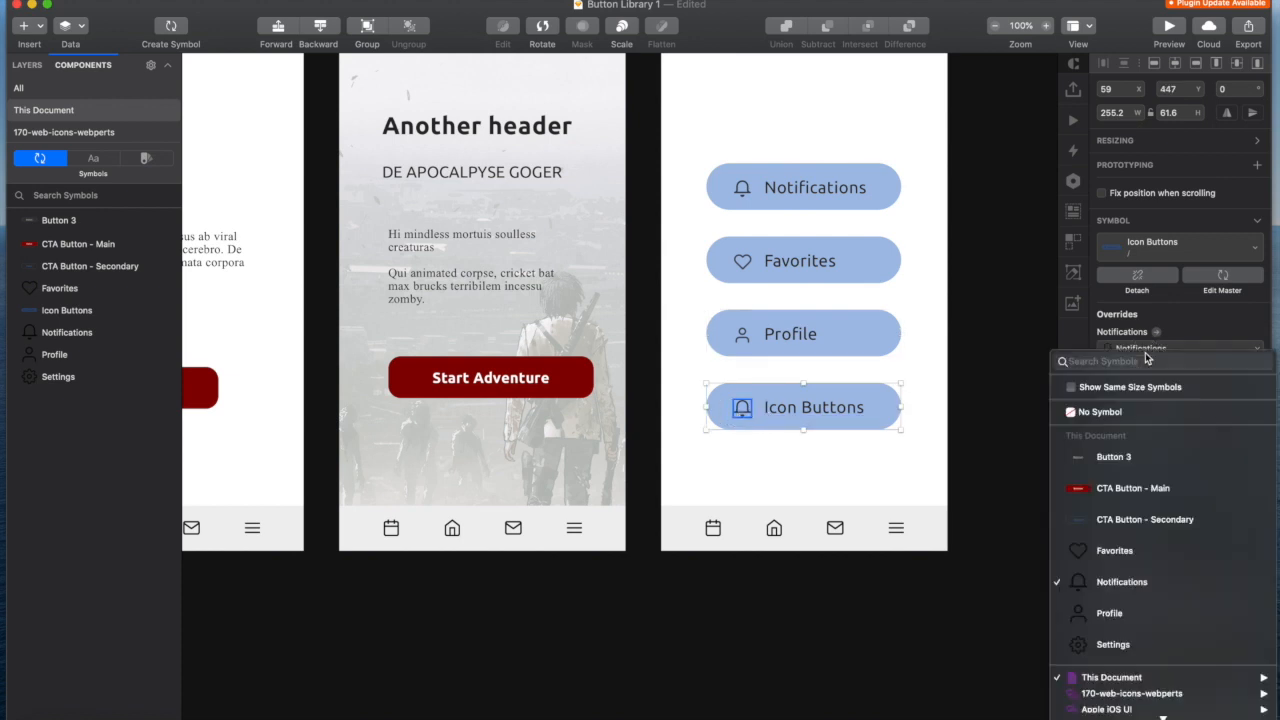
pyautogui.click(1150, 647)
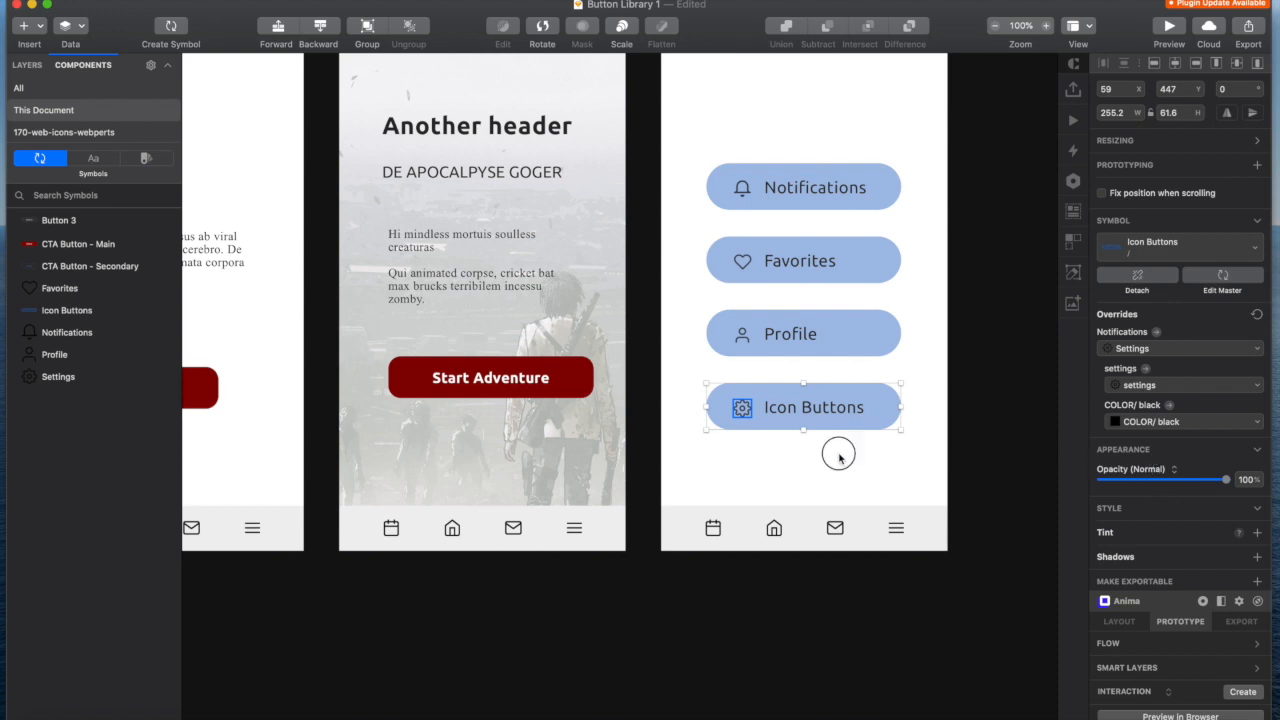
pyautogui.doubleClick(829, 406)
pyautogui.click(1171, 460)
pyautogui.write('Settings')
pyautogui.press('Return')
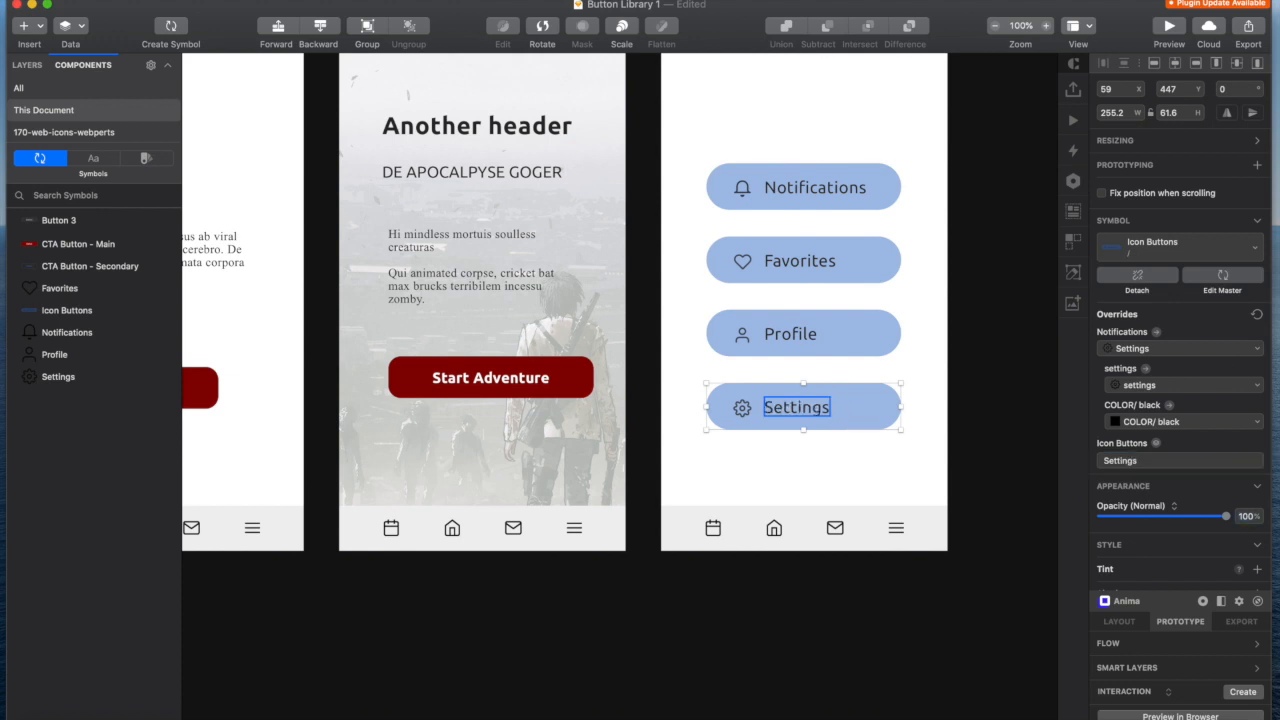
pyautogui.click(932, 374)
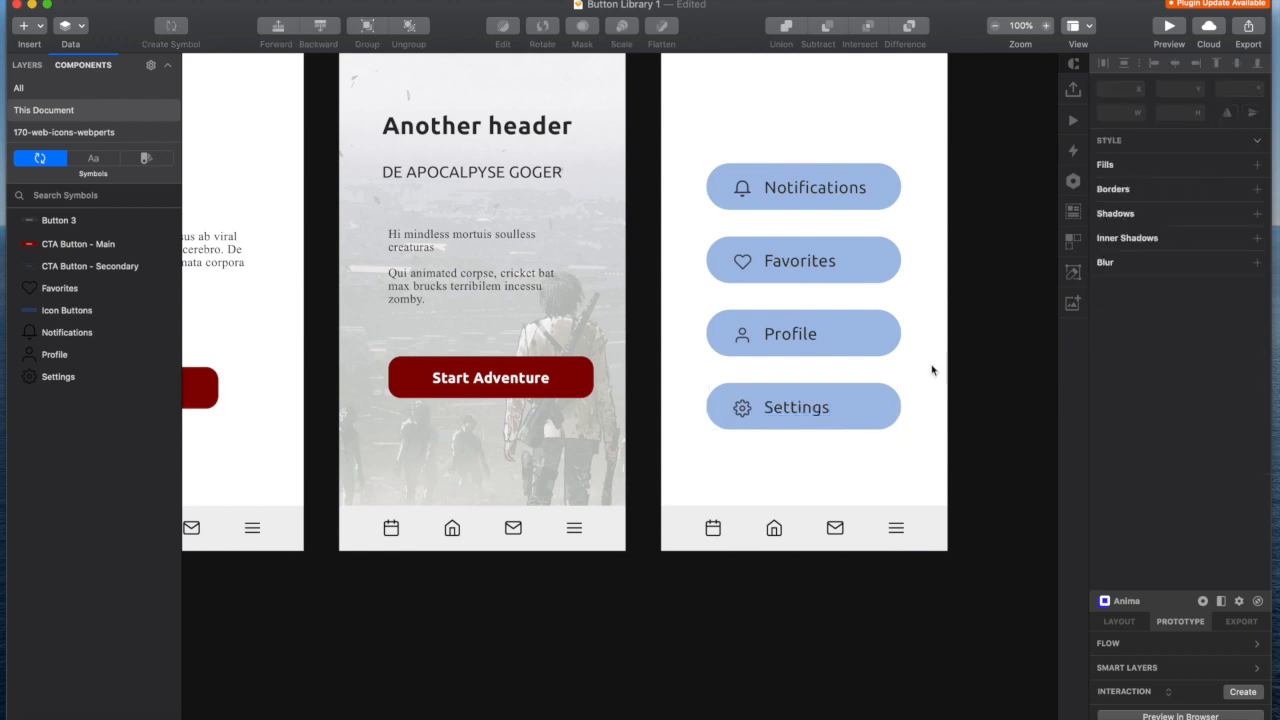
# - Change the background fill of the Icon Buttons symbol master to soft green 90CB85 at 100% opacity
pyautogui.click(884, 187)
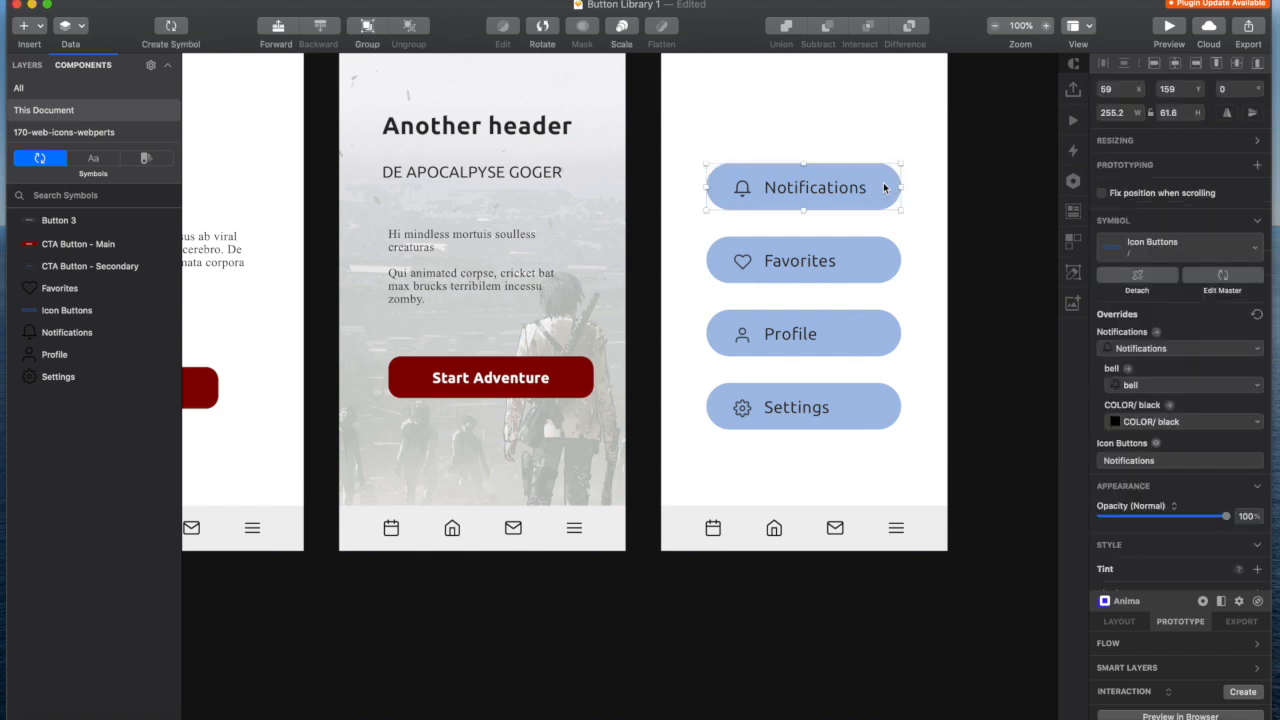
pyautogui.doubleClick(884, 187)
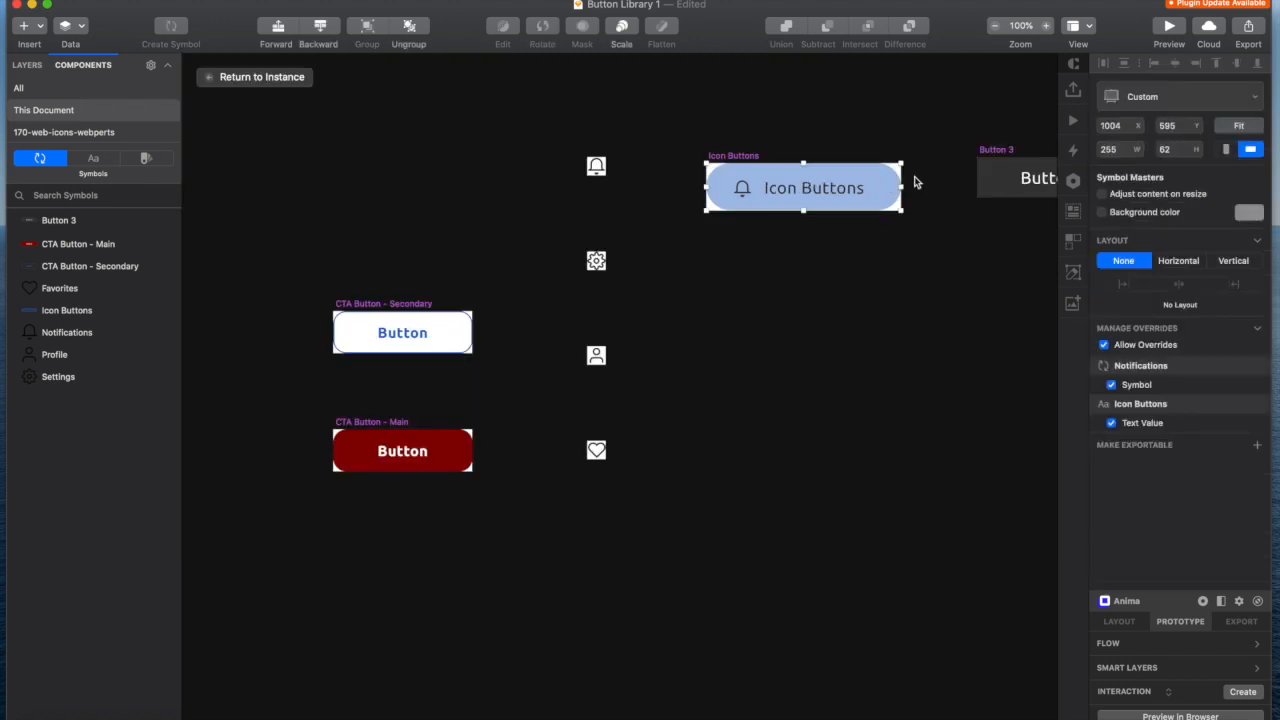
pyautogui.click(885, 190)
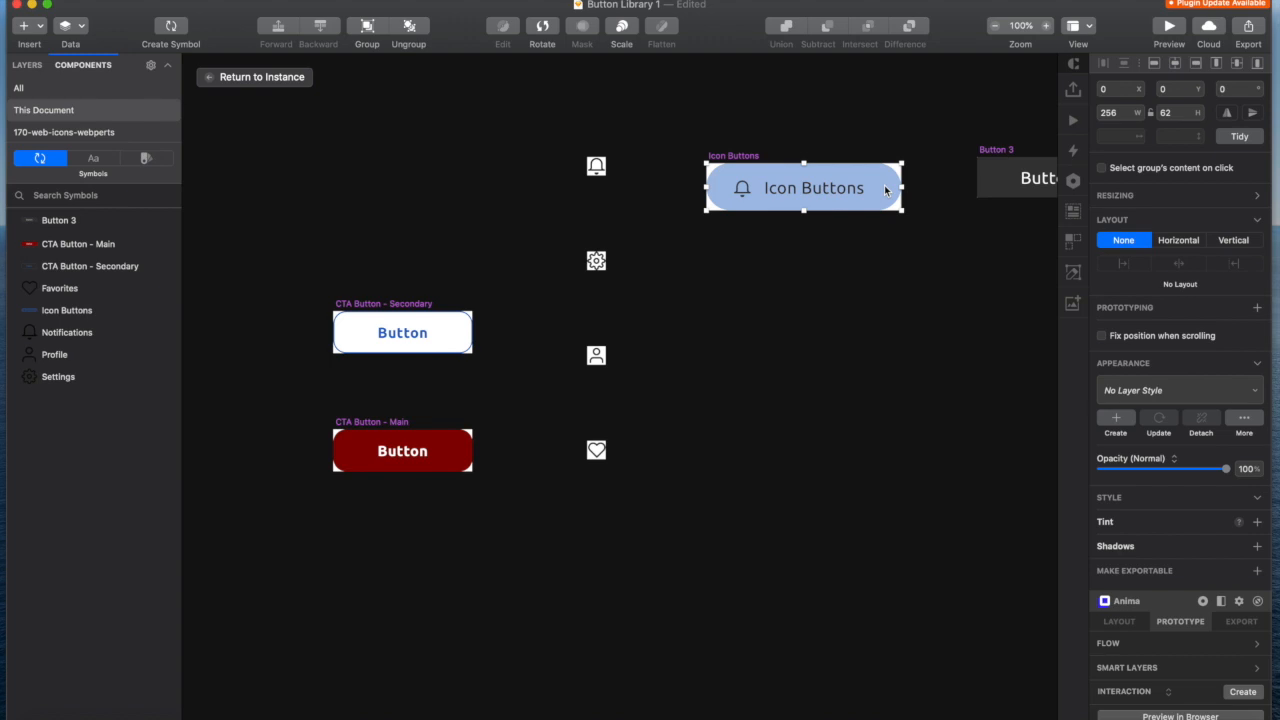
pyautogui.doubleClick(885, 190)
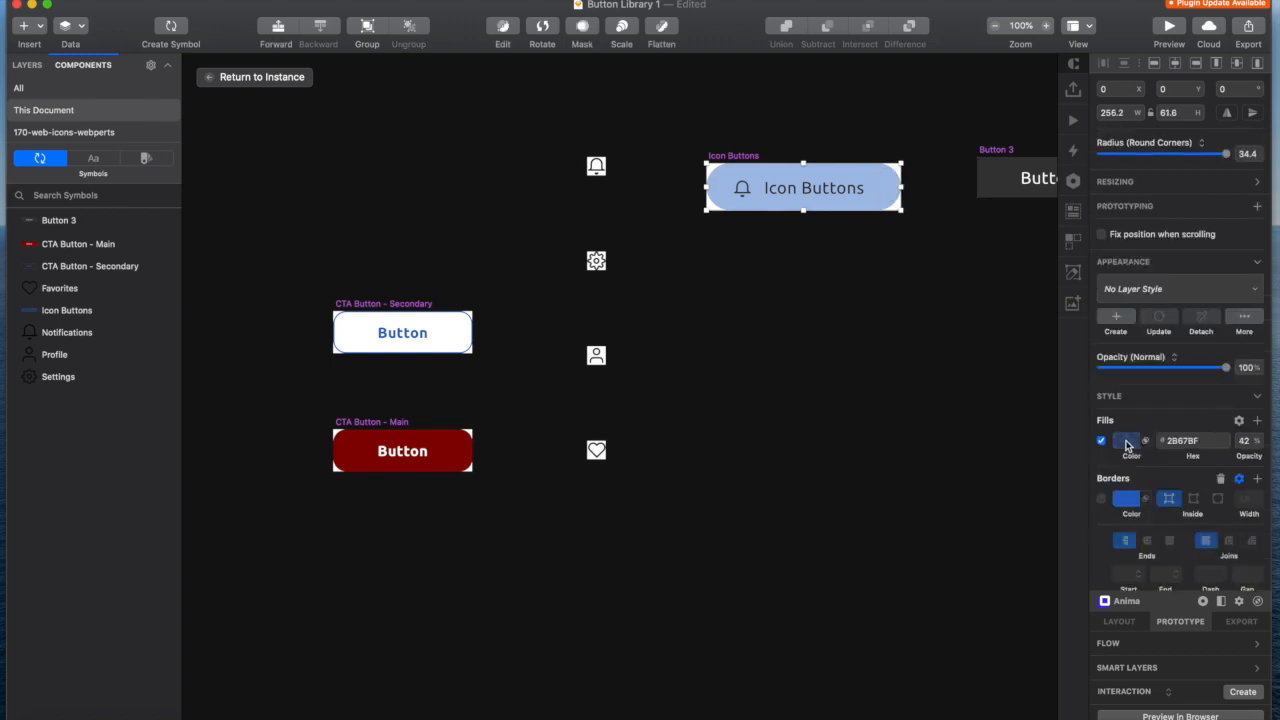
pyautogui.click(1126, 441)
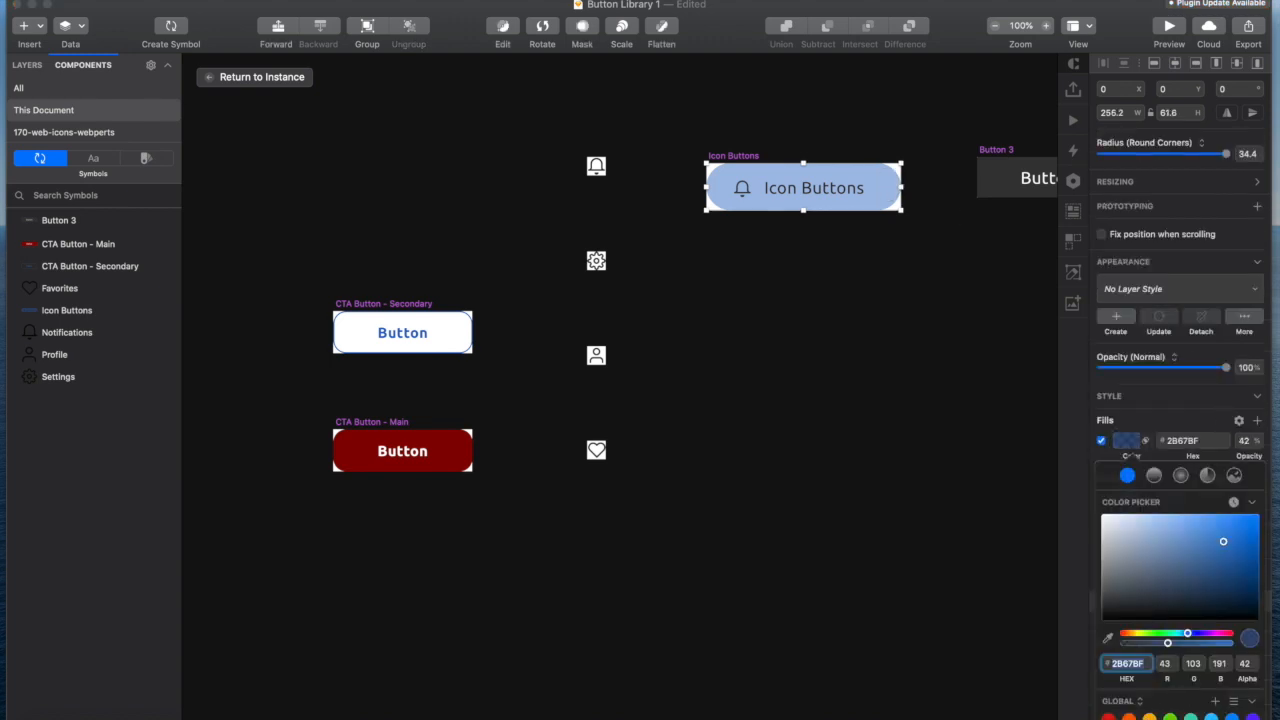
pyautogui.scroll(-2, 1180, 600)
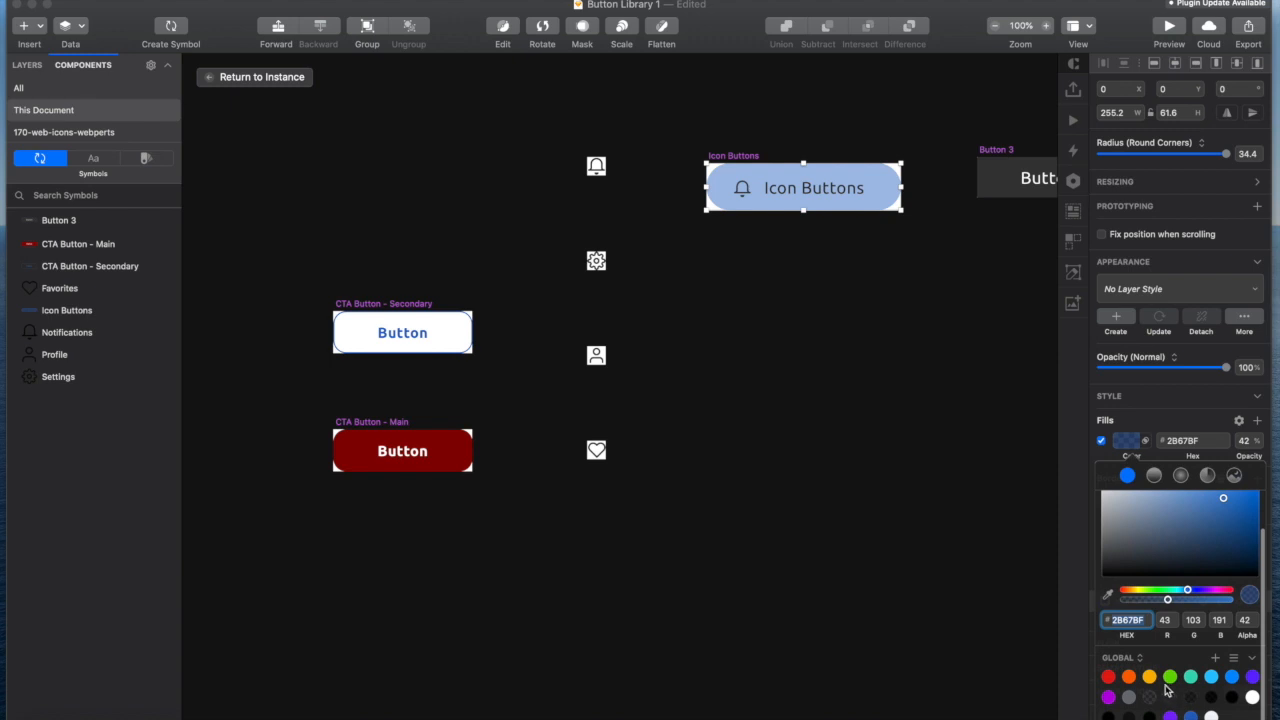
pyautogui.click(1169, 678)
pyautogui.click(1249, 542)
pyautogui.moveTo(1250, 543); pyautogui.dragTo(1156, 497)
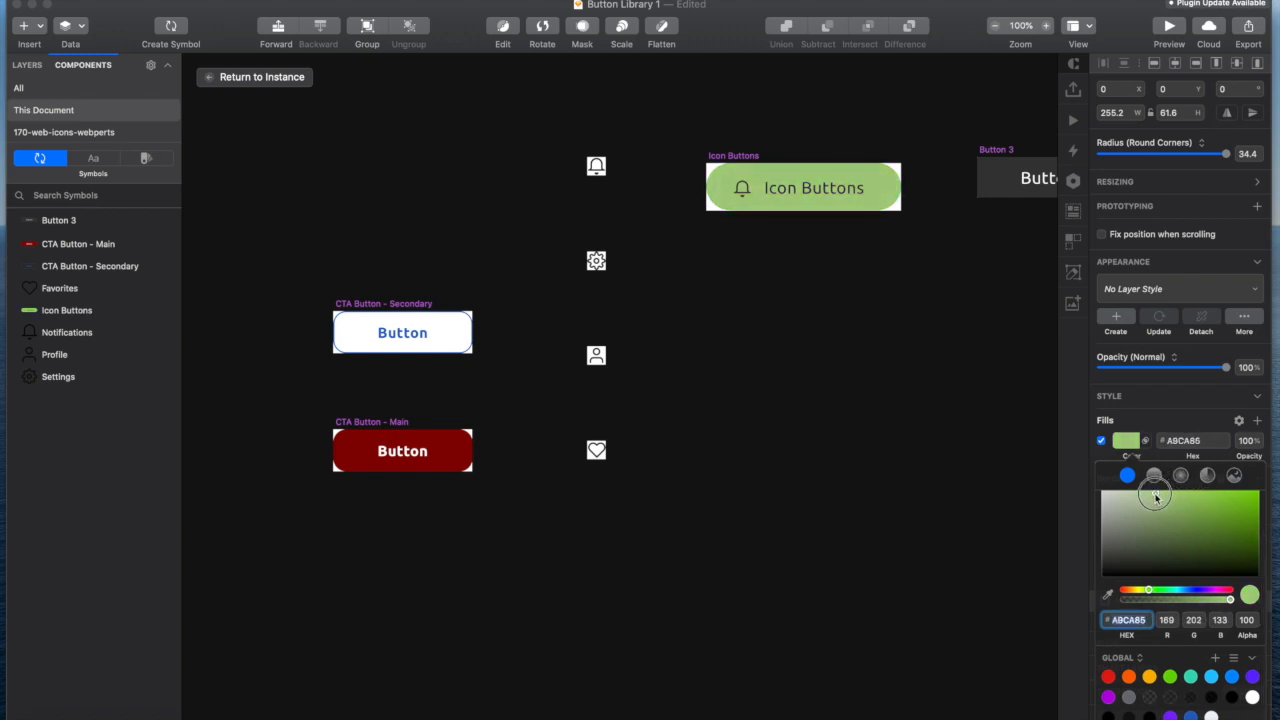
pyautogui.moveTo(1149, 590); pyautogui.dragTo(1154, 590)
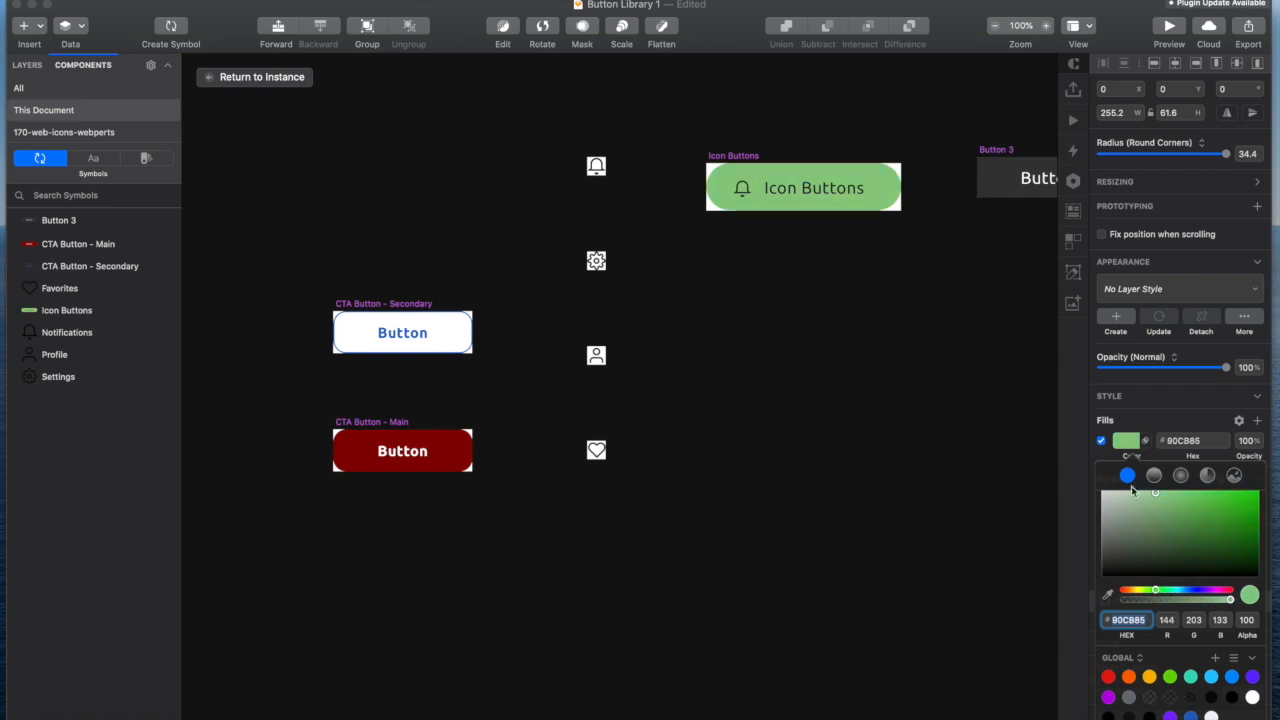
# - Return from the symbol master to the page and check the Icon Buttons instances on the UI and third mobile artboards
pyautogui.click(261, 77)
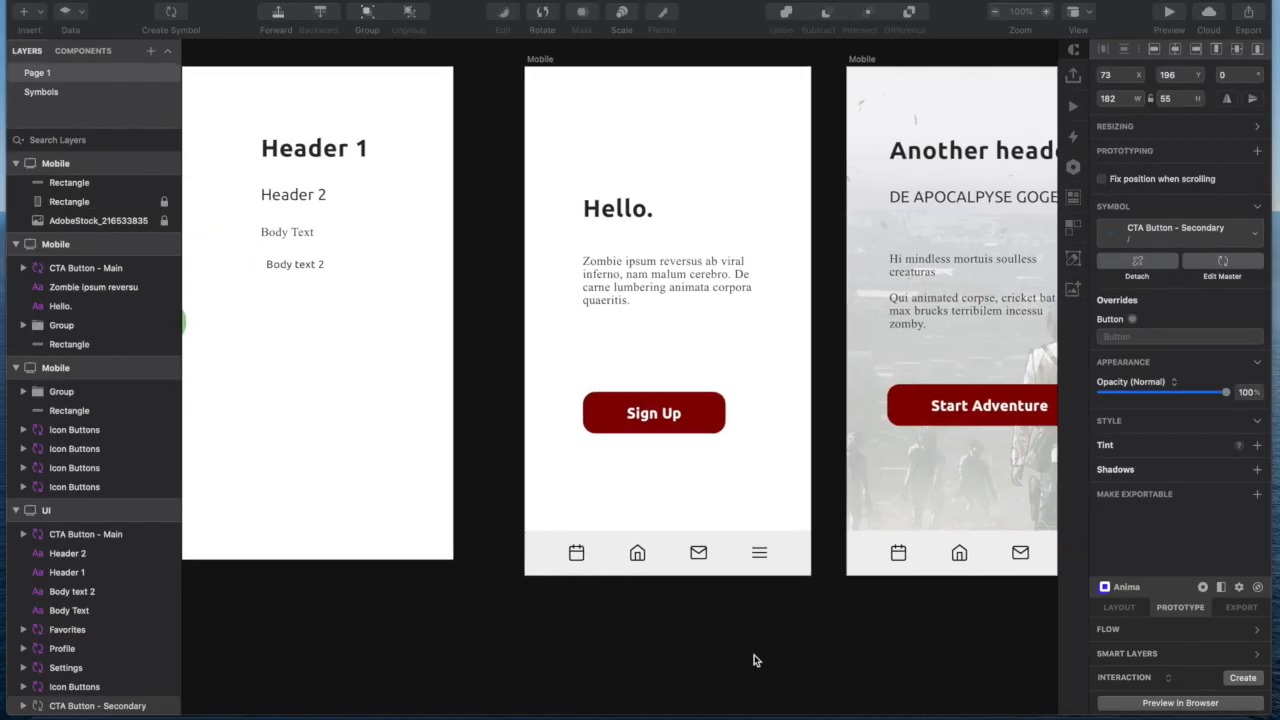
pyautogui.hscroll(-10, 757, 663)
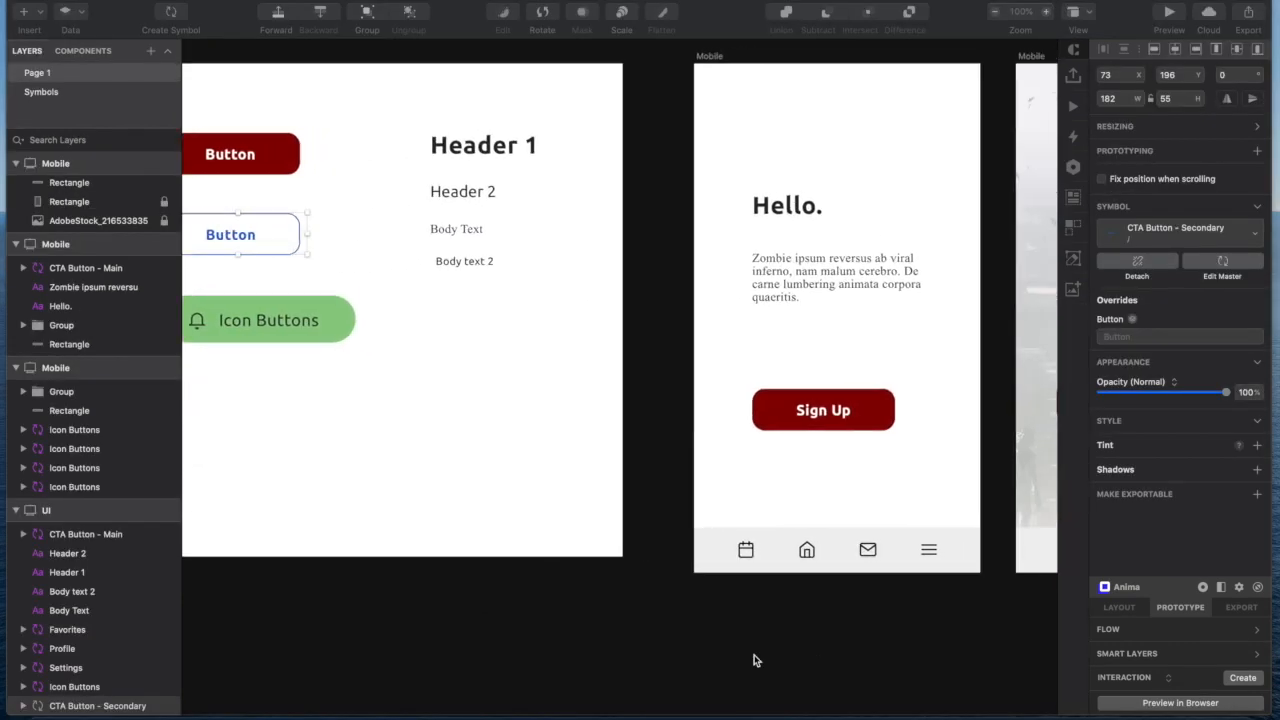
pyautogui.doubleClick(393, 249)
pyautogui.hscroll(15, 451, 295)
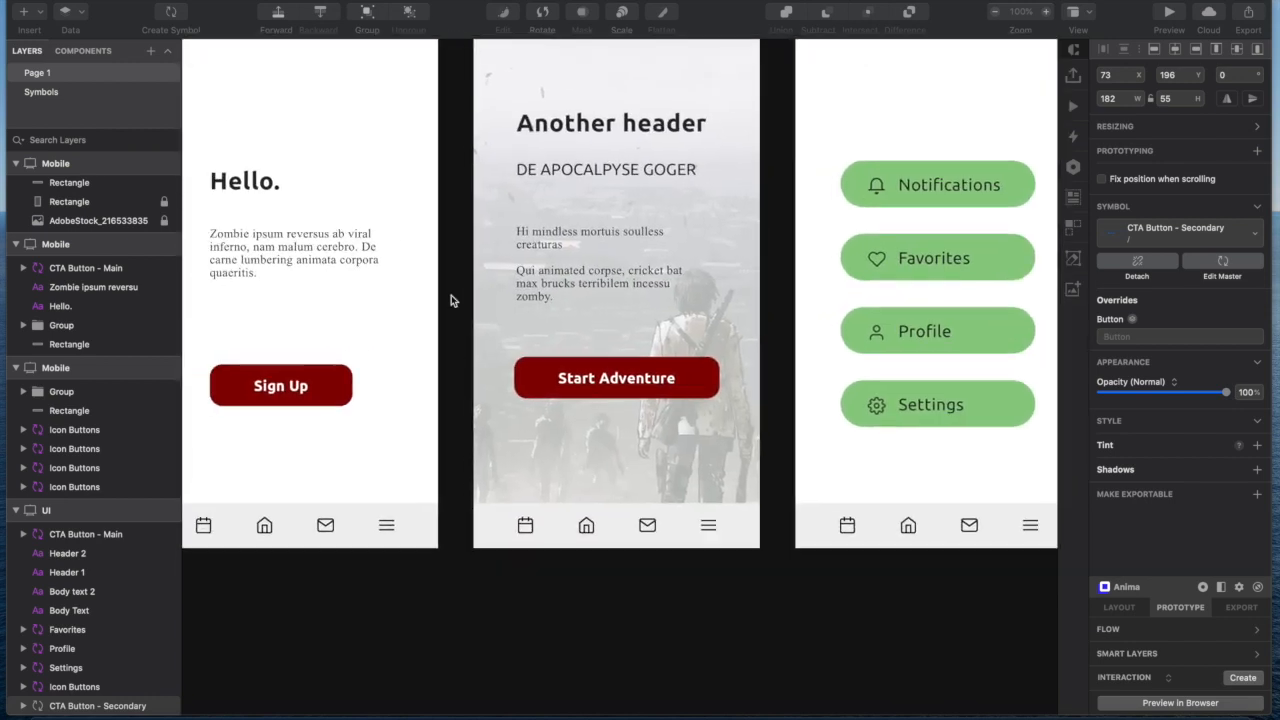
# - Duplicate the mobile artboard titled "Another header" and place the copy directly below the original
pyautogui.hscroll(-2, 451, 300)
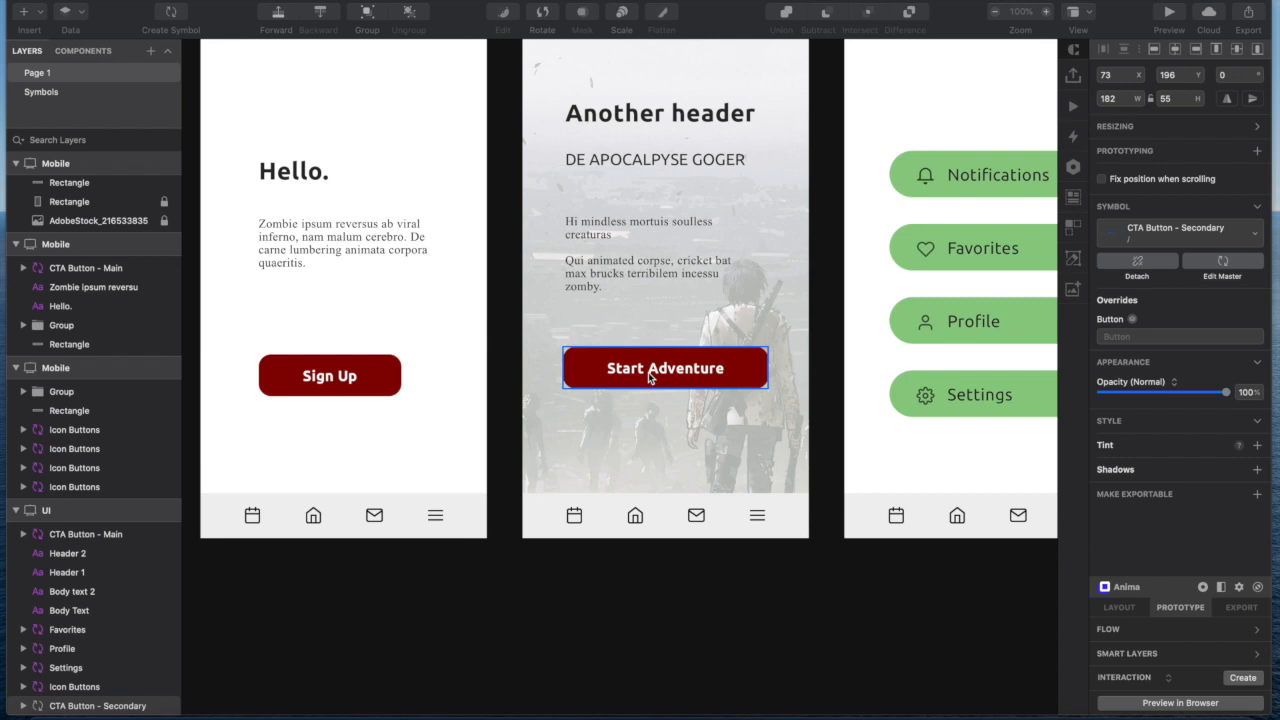
pyautogui.scroll(3, 648, 372)
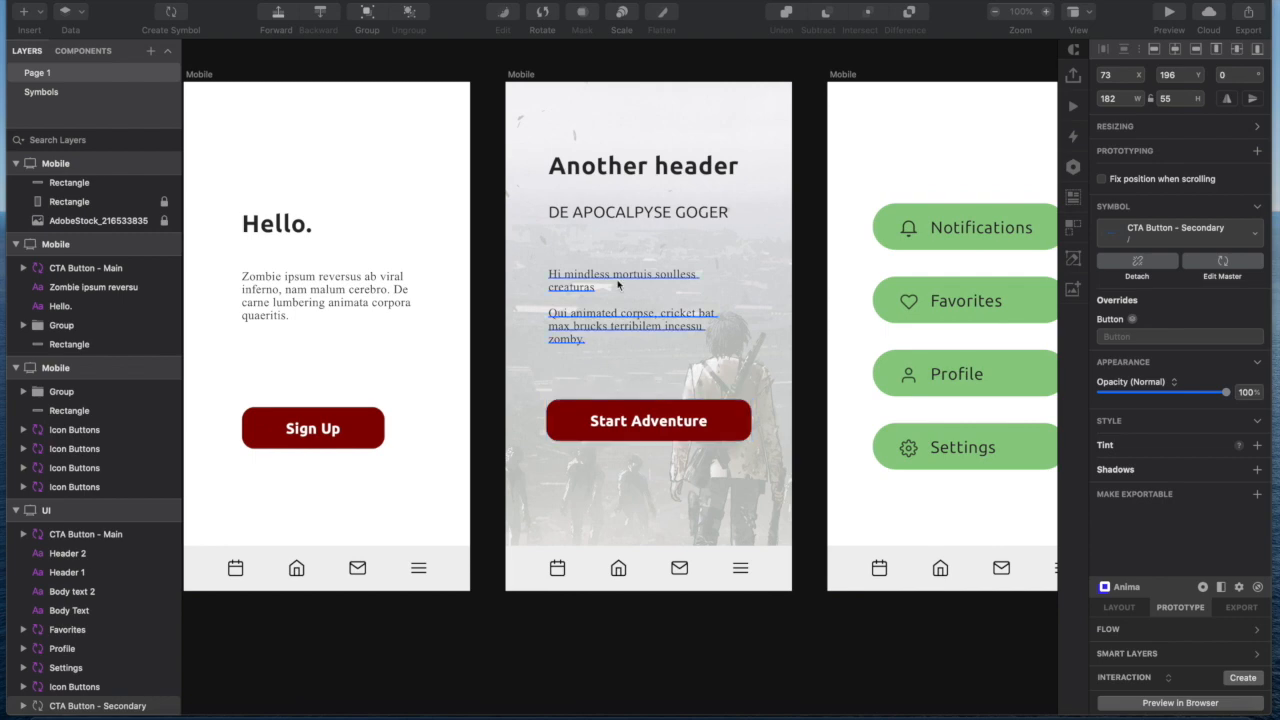
pyautogui.scroll(-2, 617, 279)
pyautogui.scroll(-2, 617, 279)
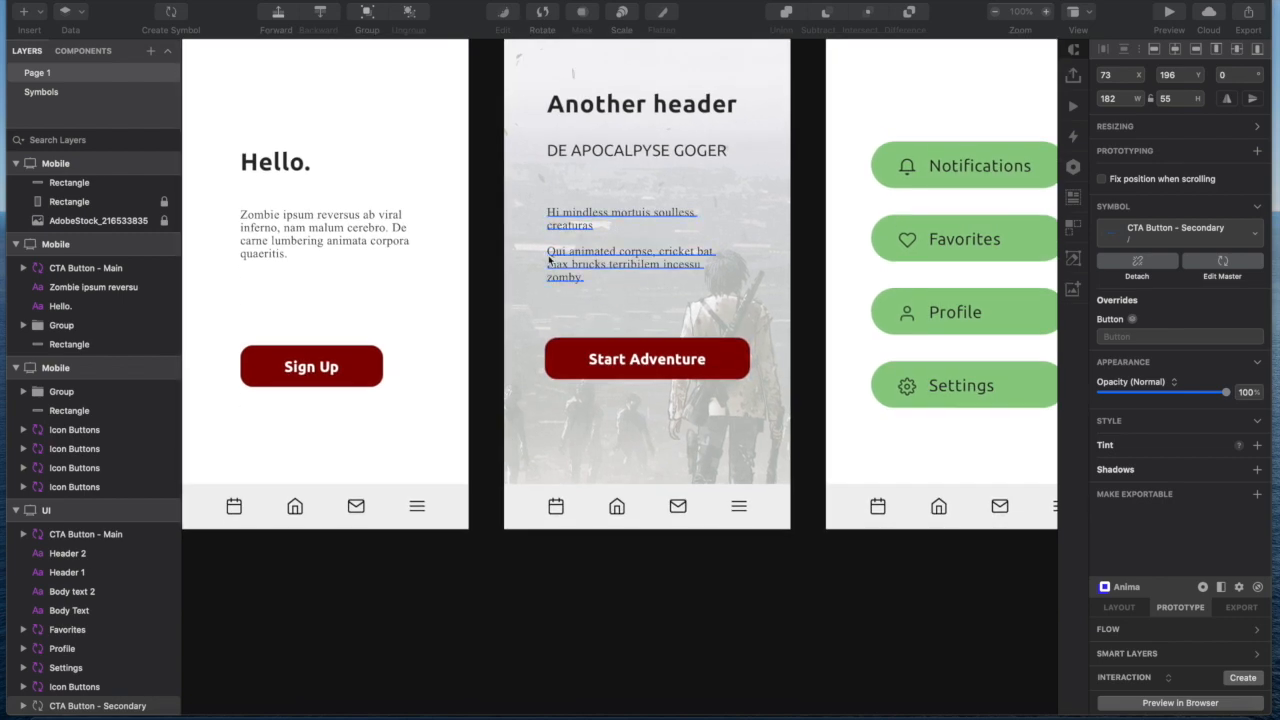
pyautogui.scroll(3, 548, 260)
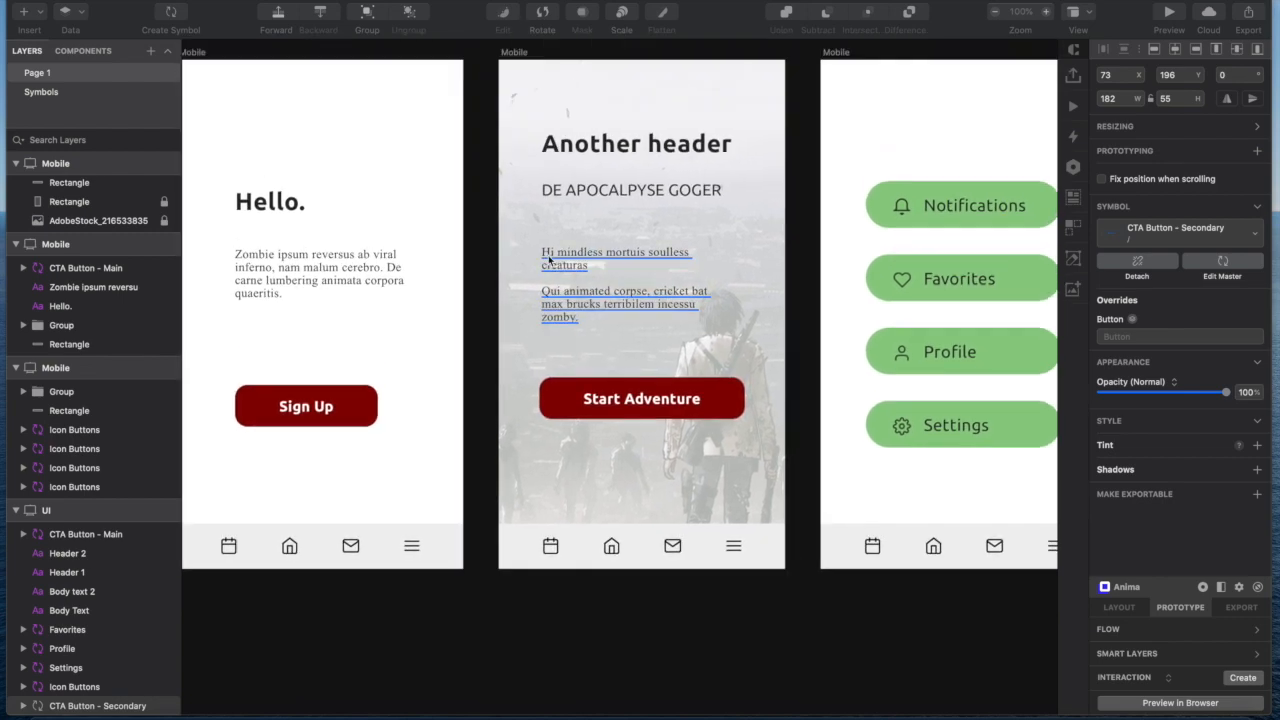
pyautogui.click(517, 54)
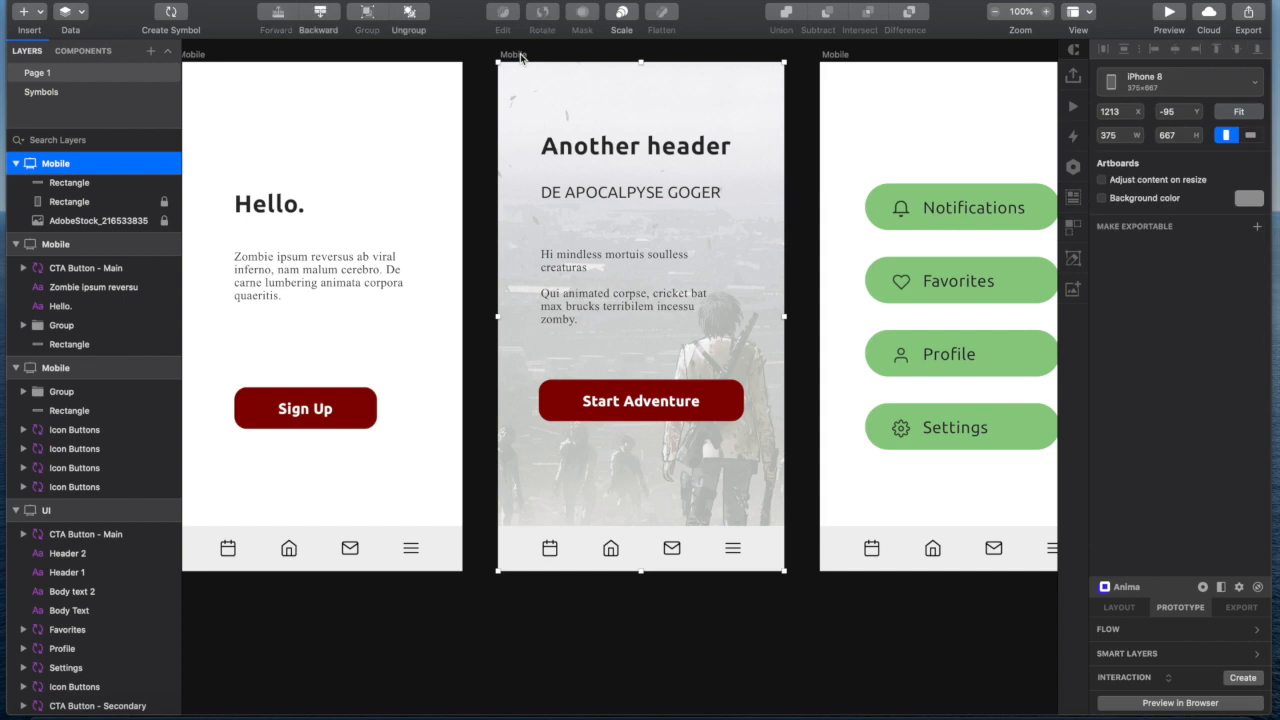
pyautogui.press('super+d')
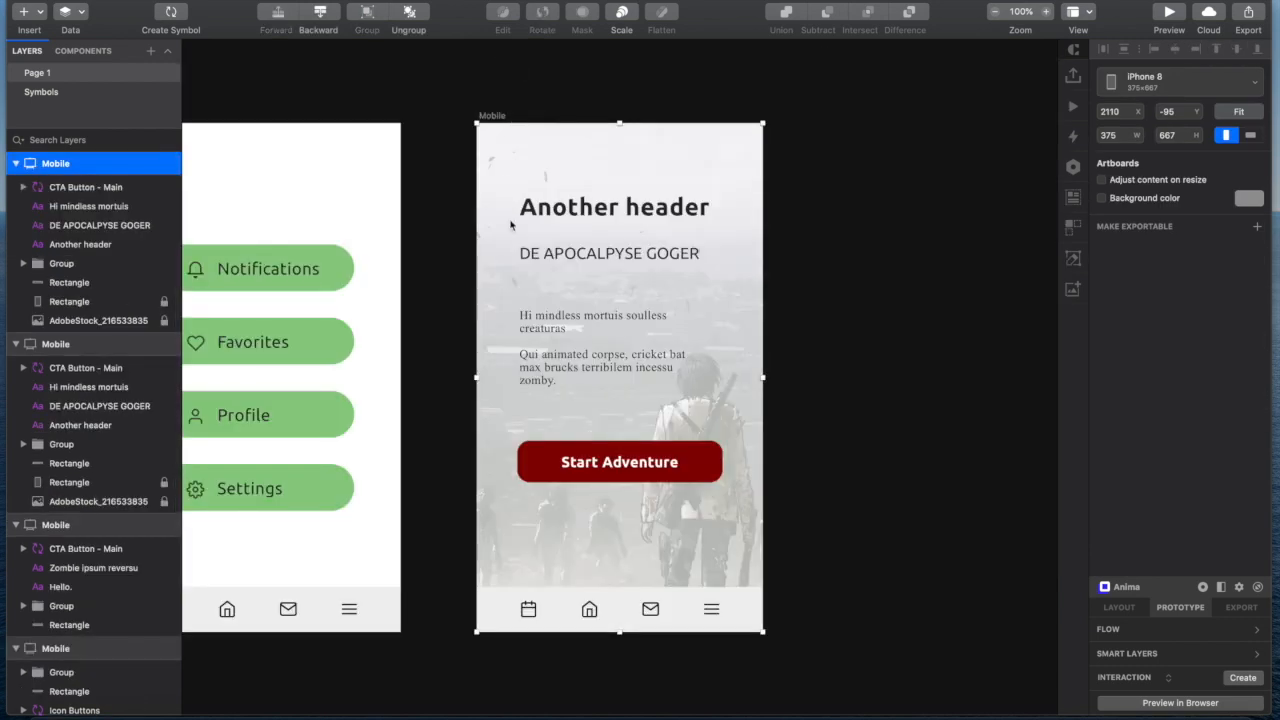
pyautogui.moveTo(486, 115); pyautogui.dragTo(560, 228)
pyautogui.scroll(-3, 423, 289)
pyautogui.hscroll(5, 423, 289)
pyautogui.click(828, 326)
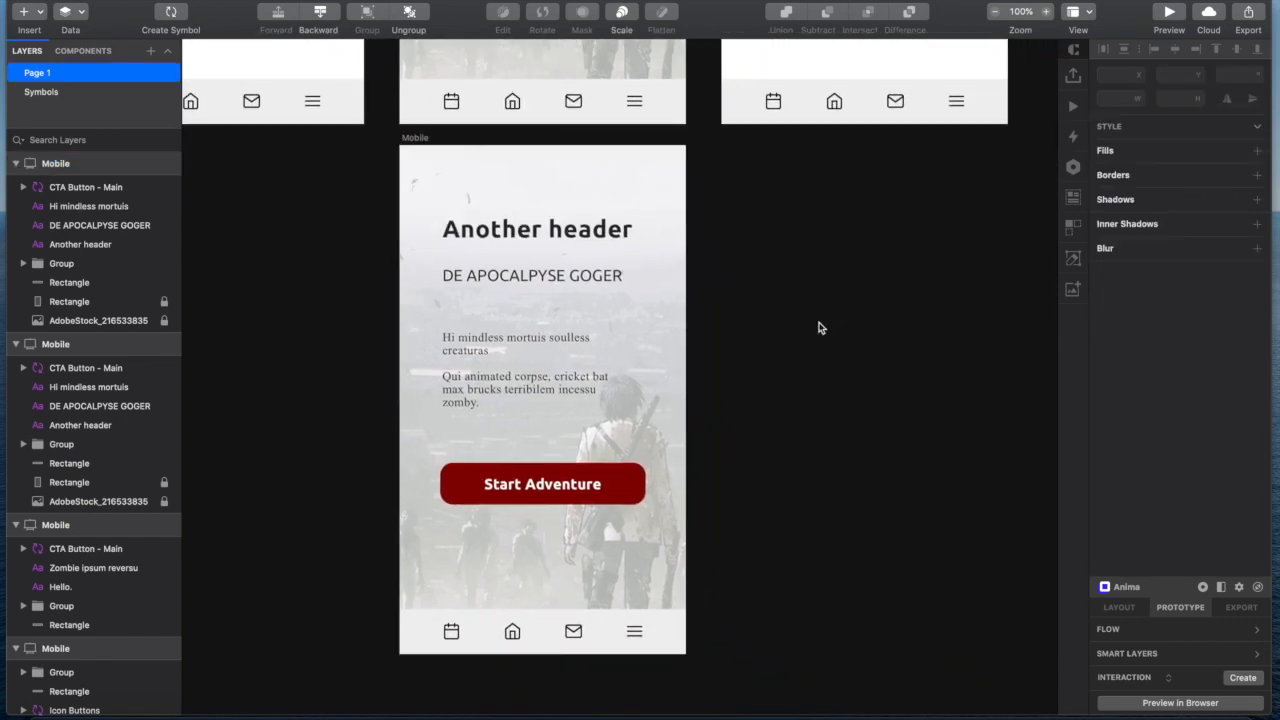
# - Replace the Start Adventure button on the duplicated artboard with an instance of the CTA Button - Secondary symbol
pyautogui.click(571, 490)
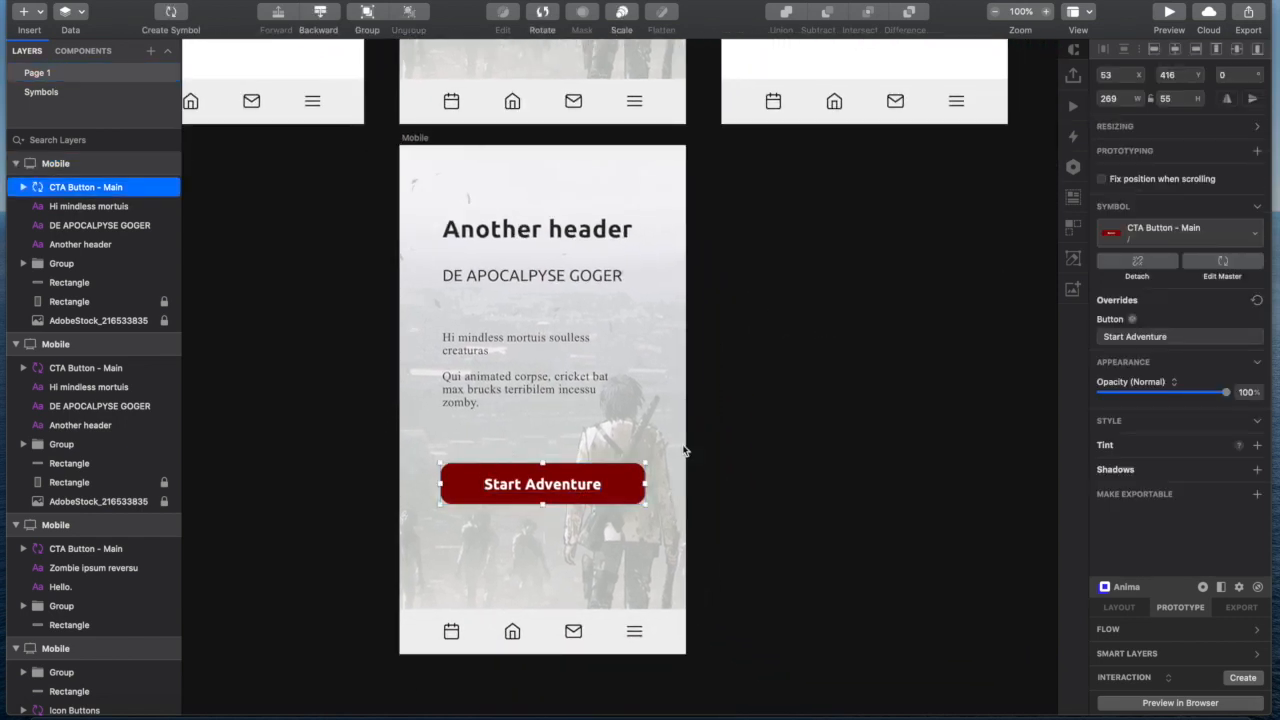
pyautogui.press('Delete')
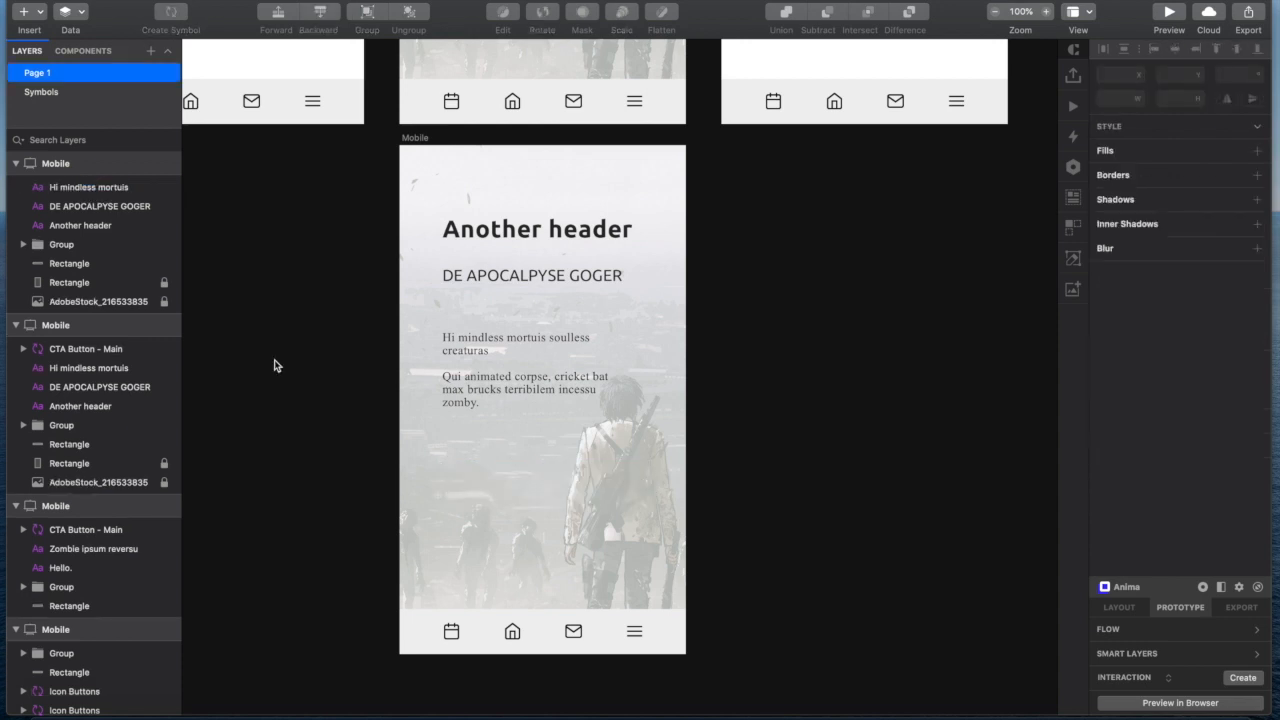
pyautogui.click(82, 51)
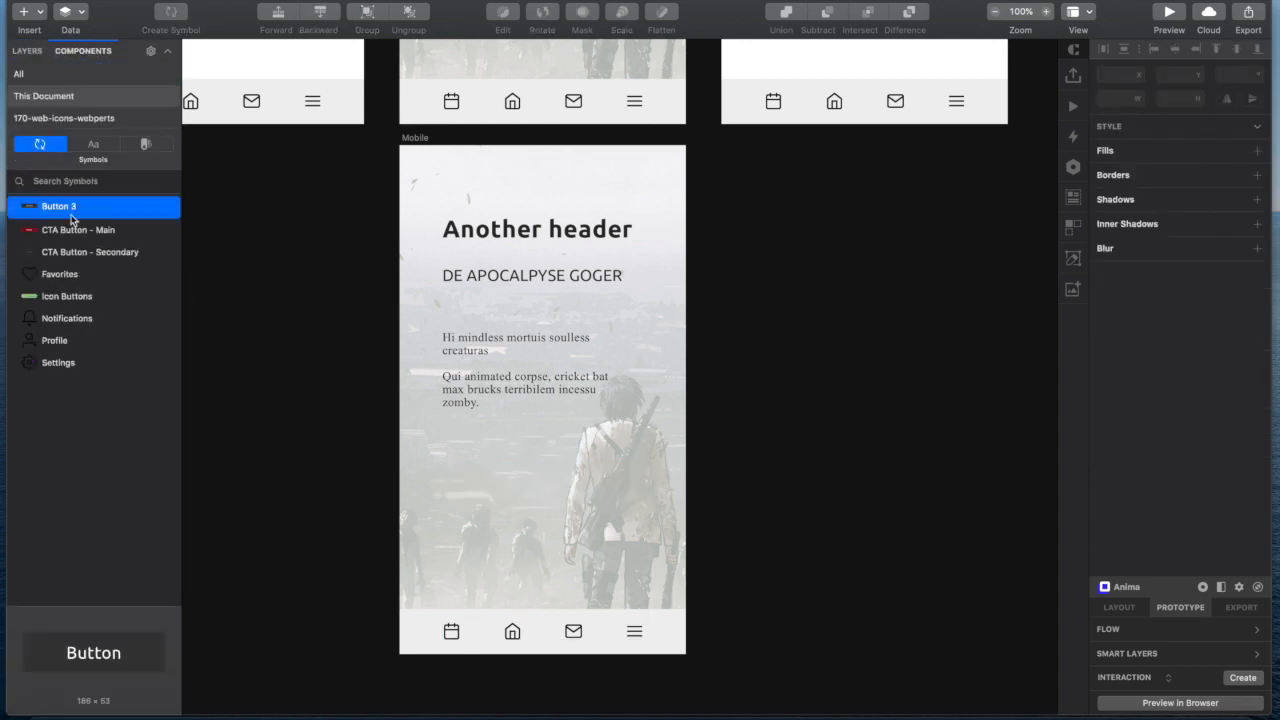
pyautogui.moveTo(58, 243); pyautogui.dragTo(512, 480)
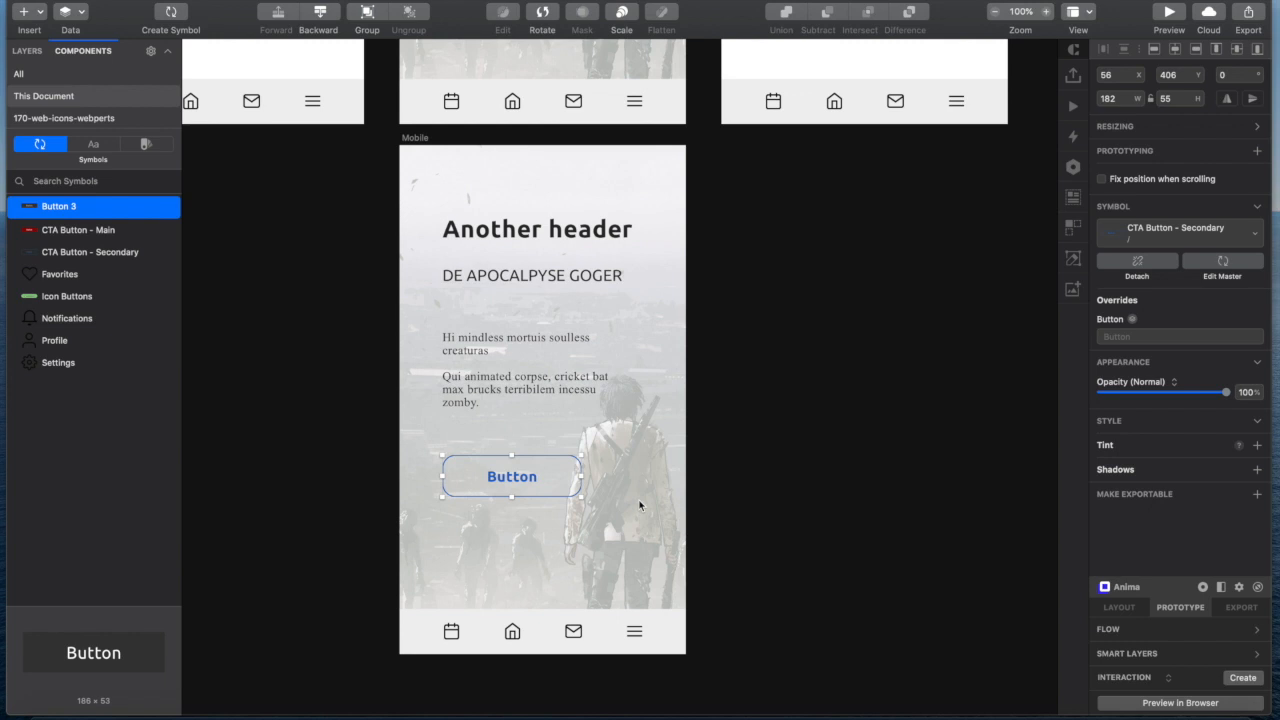
# - Compare the secondary button on the duplicated artboard with the main button on the artboard above it
pyautogui.scroll(1, 557, 501)
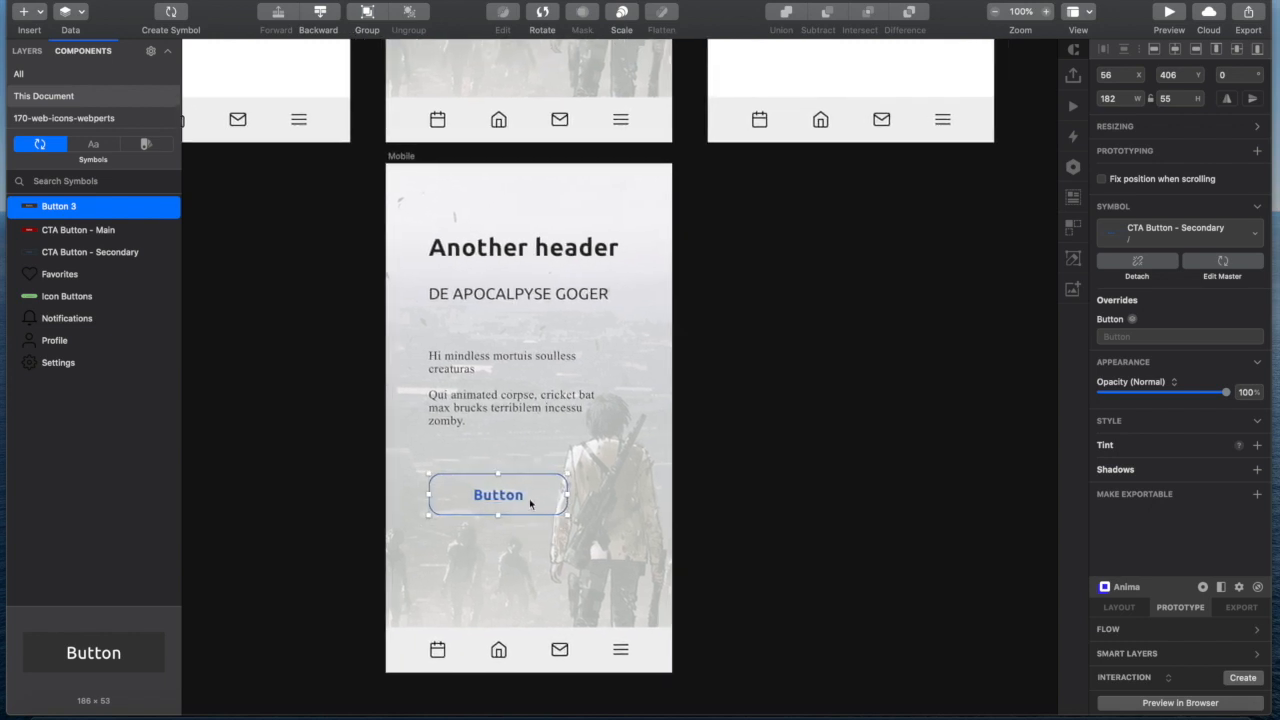
pyautogui.hscroll(-2, 530, 504)
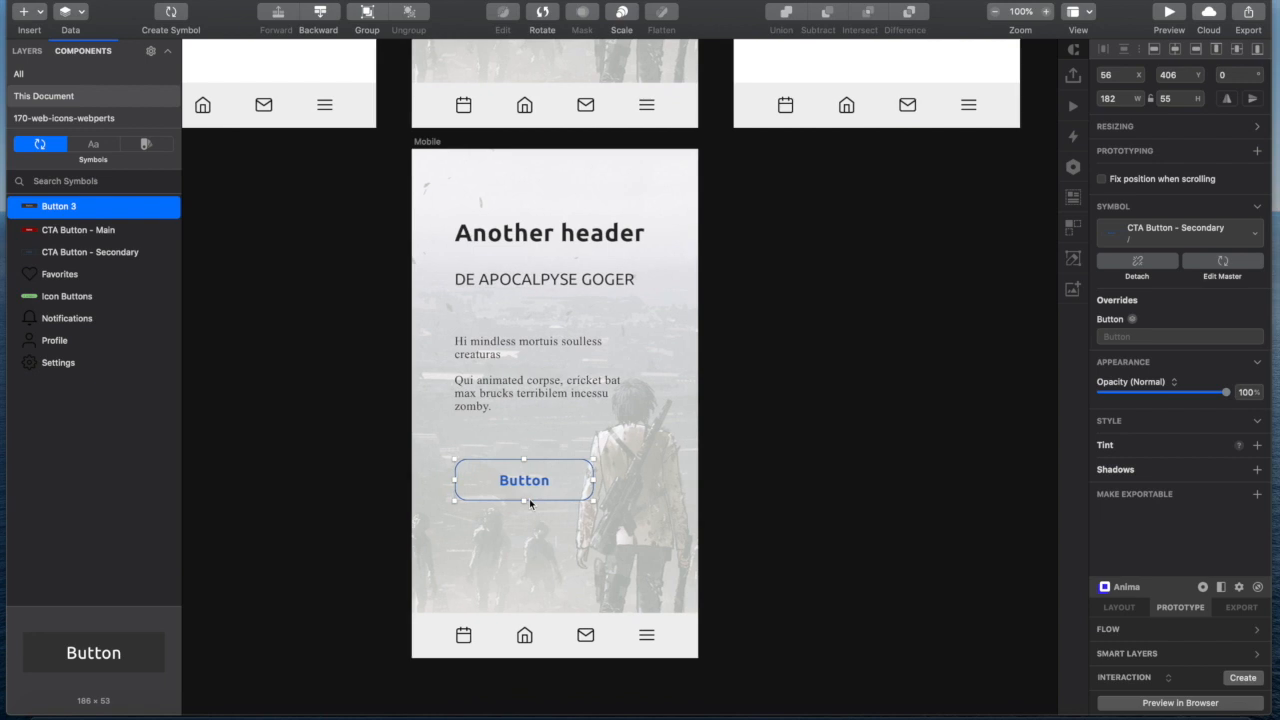
pyautogui.scroll(3, 530, 504)
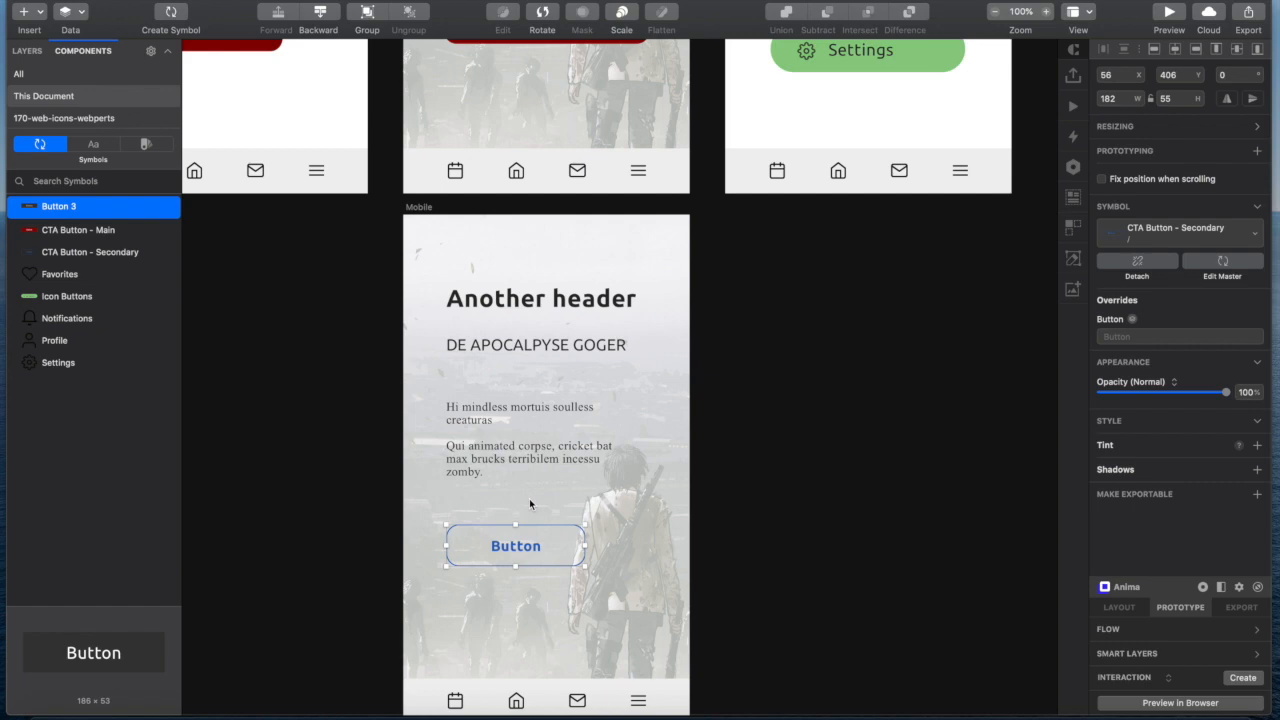
pyautogui.scroll(5, 530, 504)
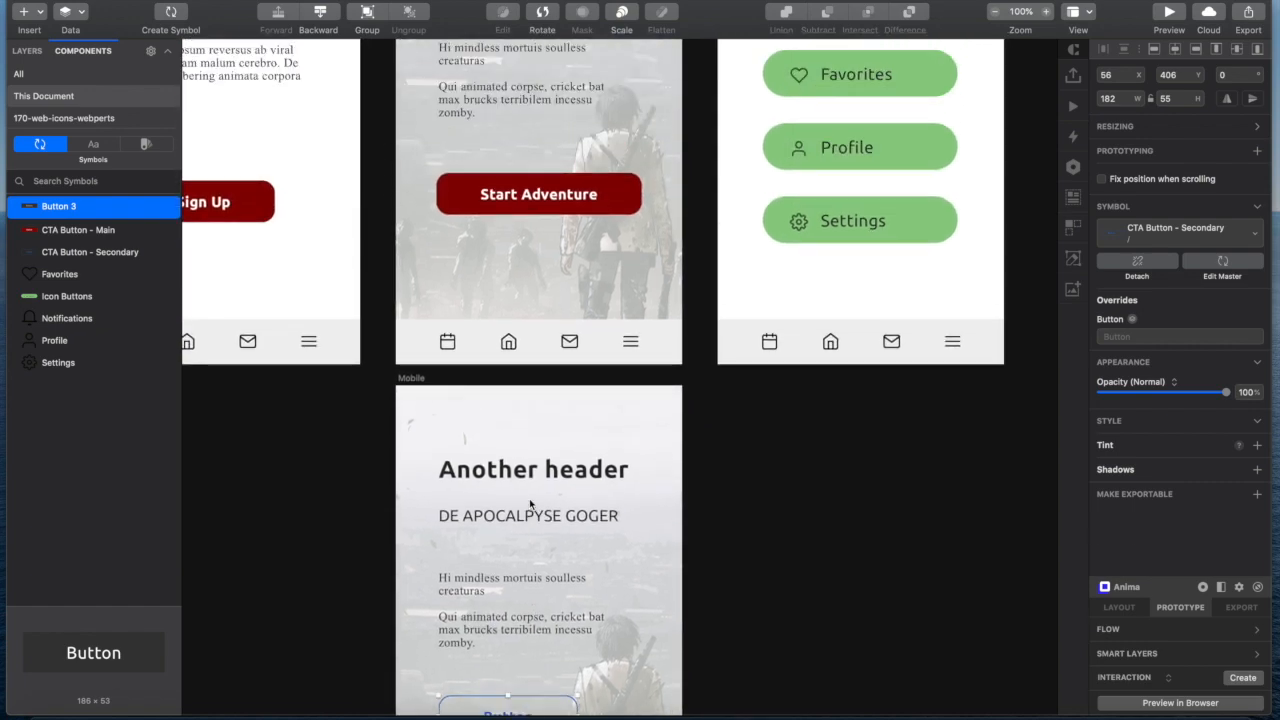
pyautogui.scroll(-1, 530, 504)
pyautogui.scroll(-3, 530, 504)
pyautogui.scroll(3, 530, 504)
pyautogui.hscroll(1, 530, 504)
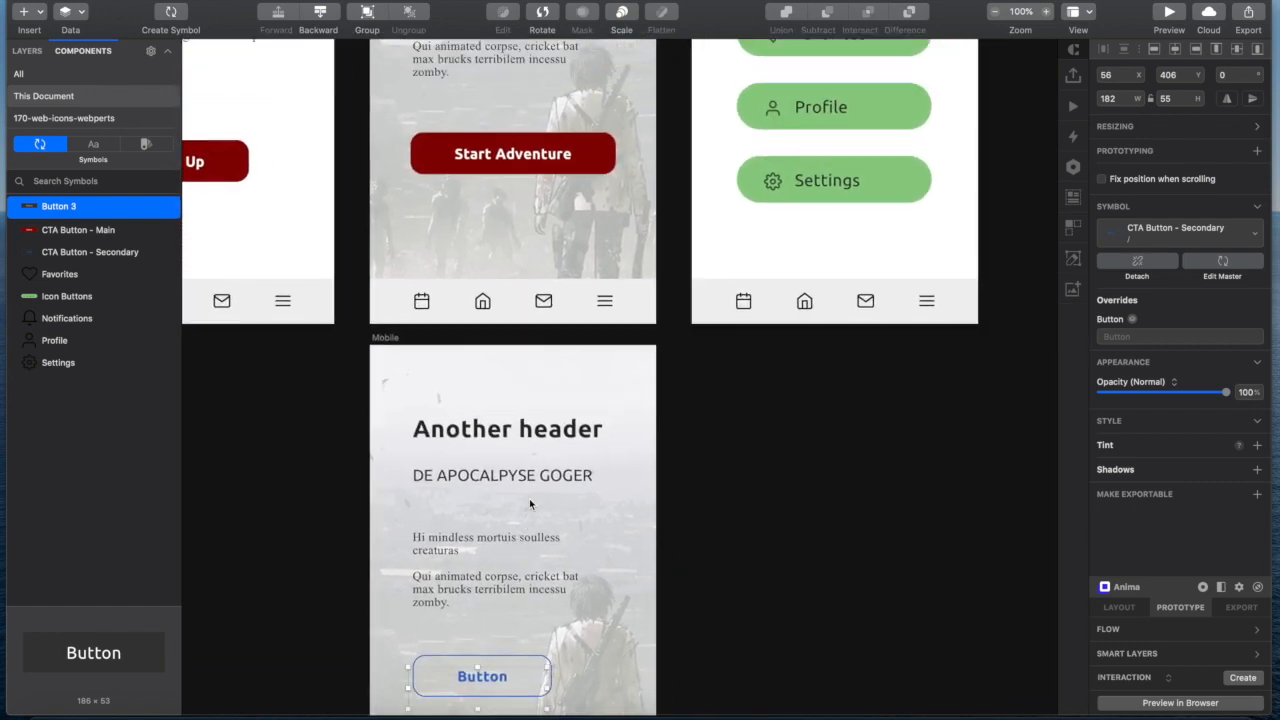
# - Open the CTA Button - Main symbol master from the Start Adventure instance and select its background shape
pyautogui.click(588, 173)
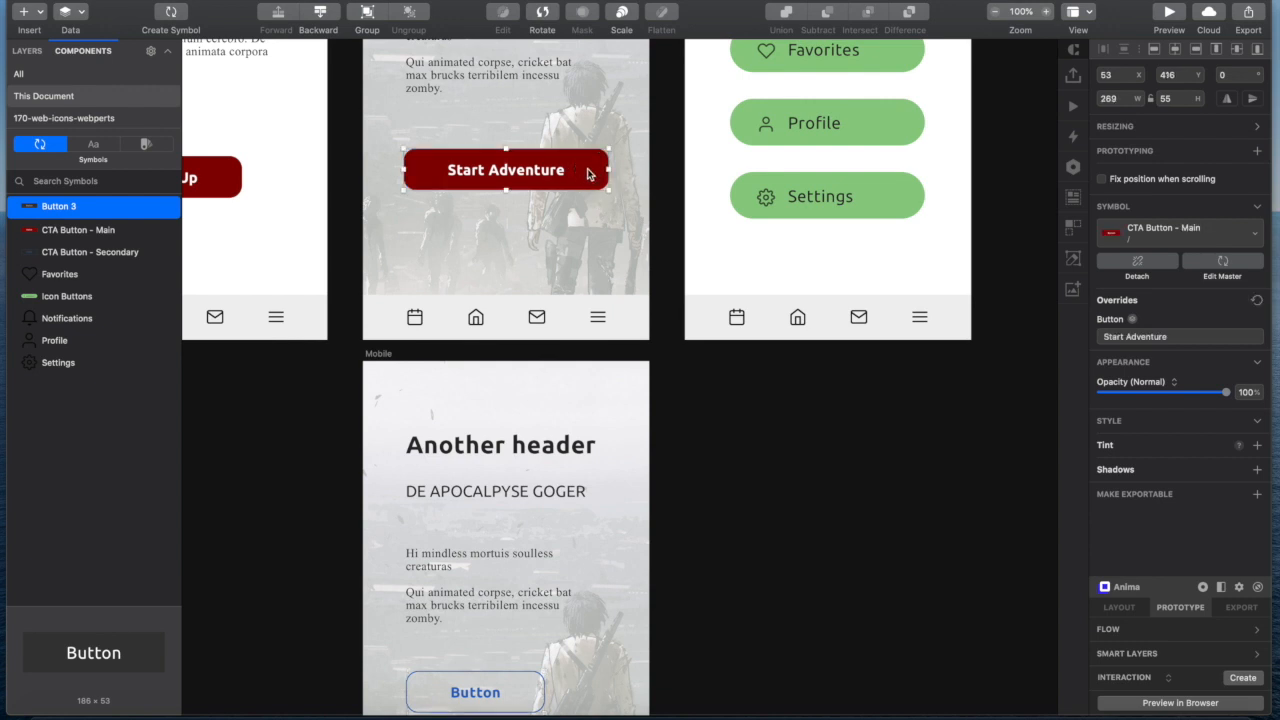
pyautogui.doubleClick(588, 172)
pyautogui.click(537, 173)
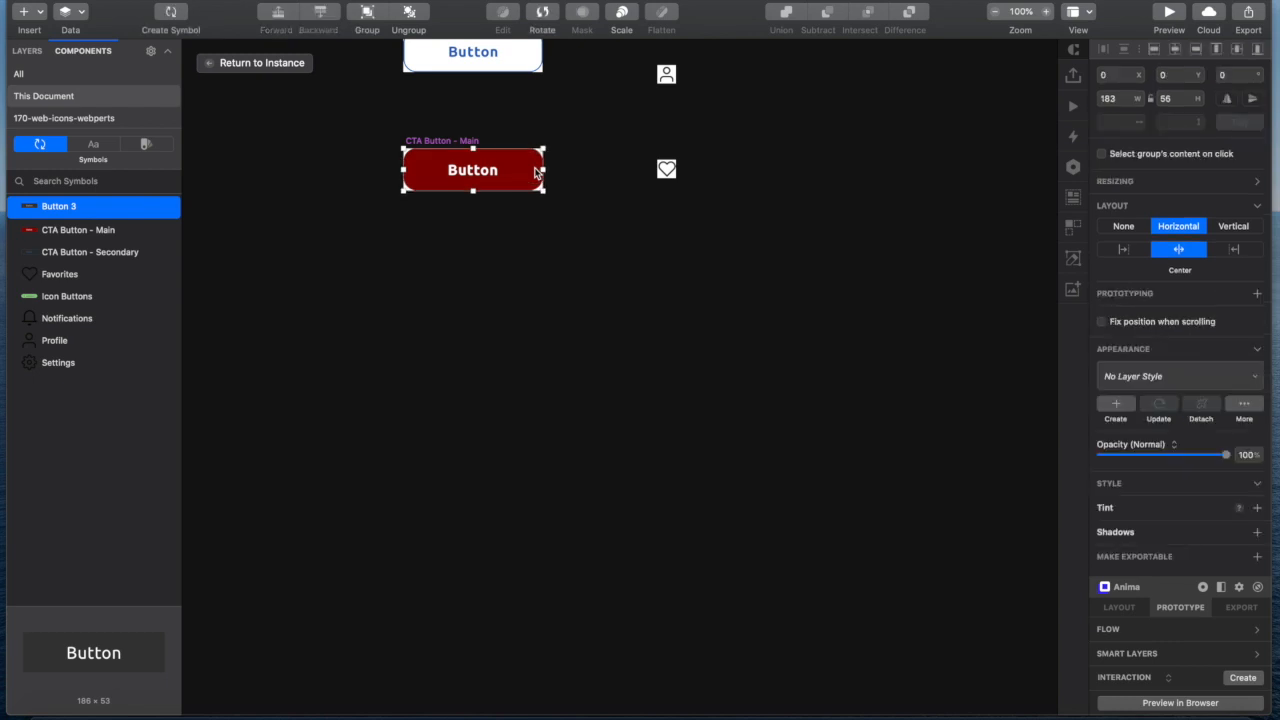
pyautogui.doubleClick(537, 173)
# - Save the background's dark red fill 880707 as a document color preset
pyautogui.click(1131, 431)
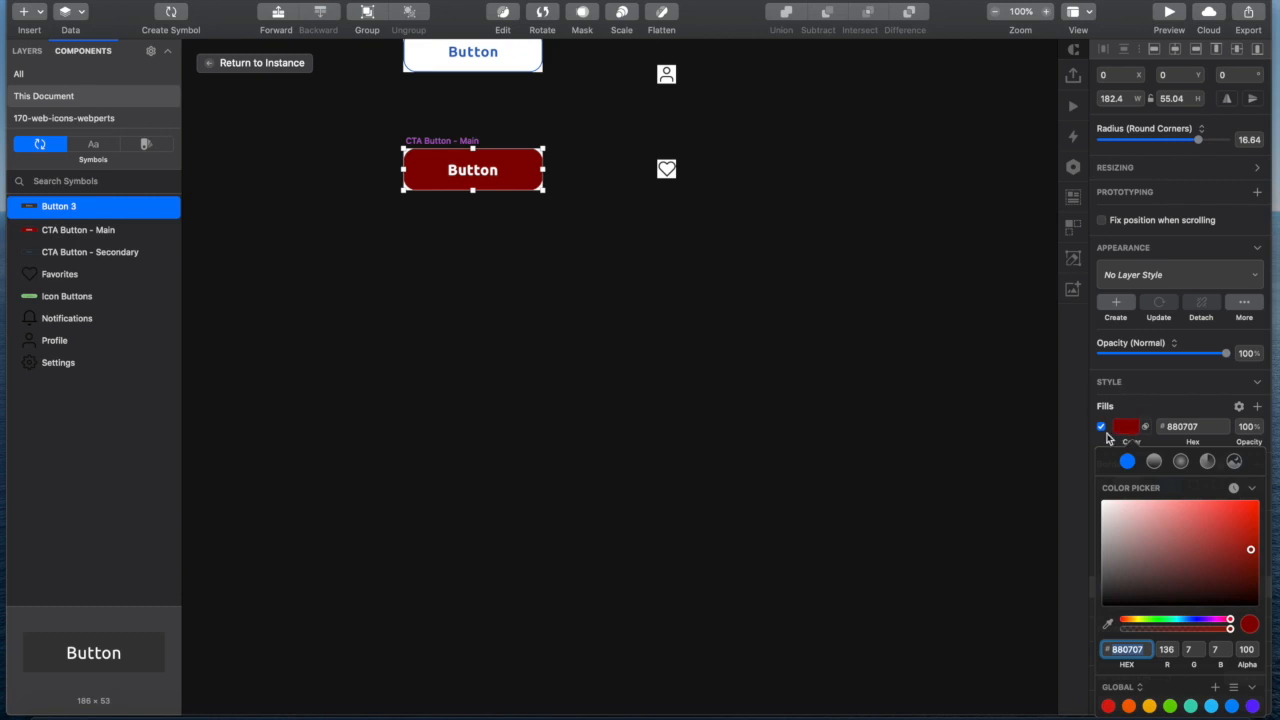
pyautogui.scroll(-3, 1166, 697)
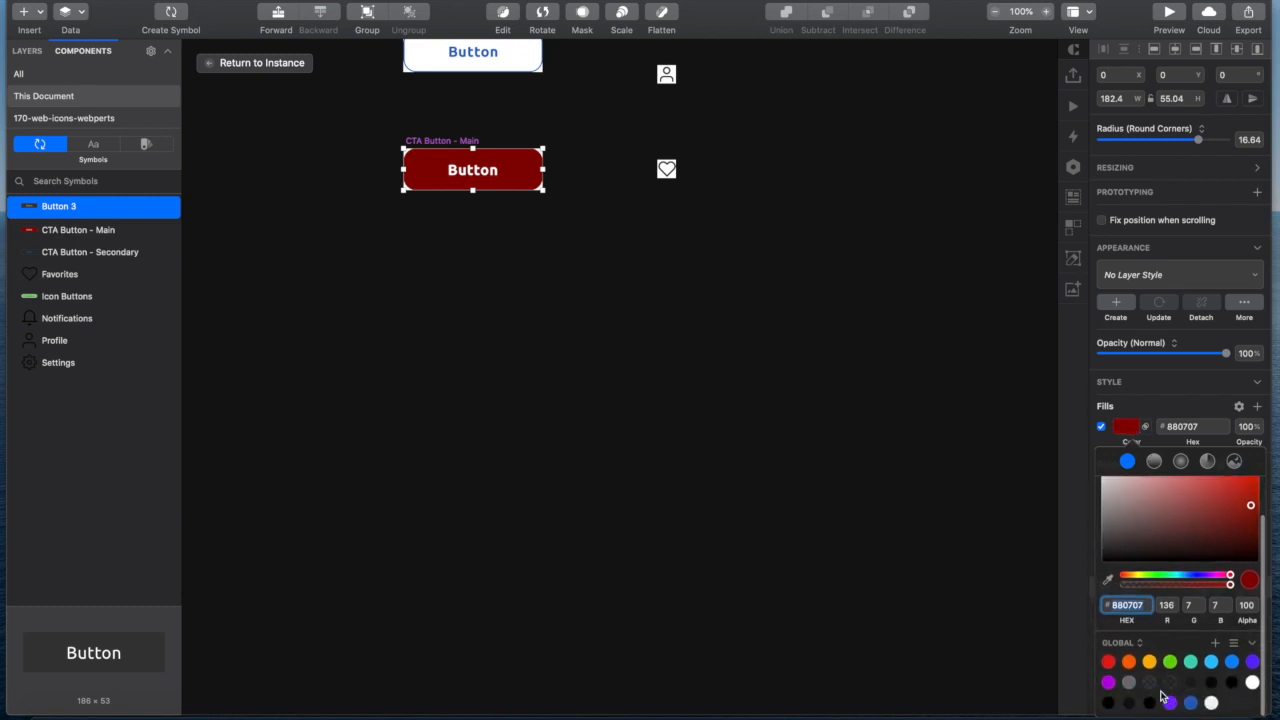
pyautogui.scroll(3, 1116, 586)
pyautogui.scroll(-4, 1117, 586)
pyautogui.scroll(3, 1116, 586)
pyautogui.scroll(-3, 1116, 586)
pyautogui.scroll(1, 1118, 600)
pyautogui.click(1122, 645)
pyautogui.click(1140, 656)
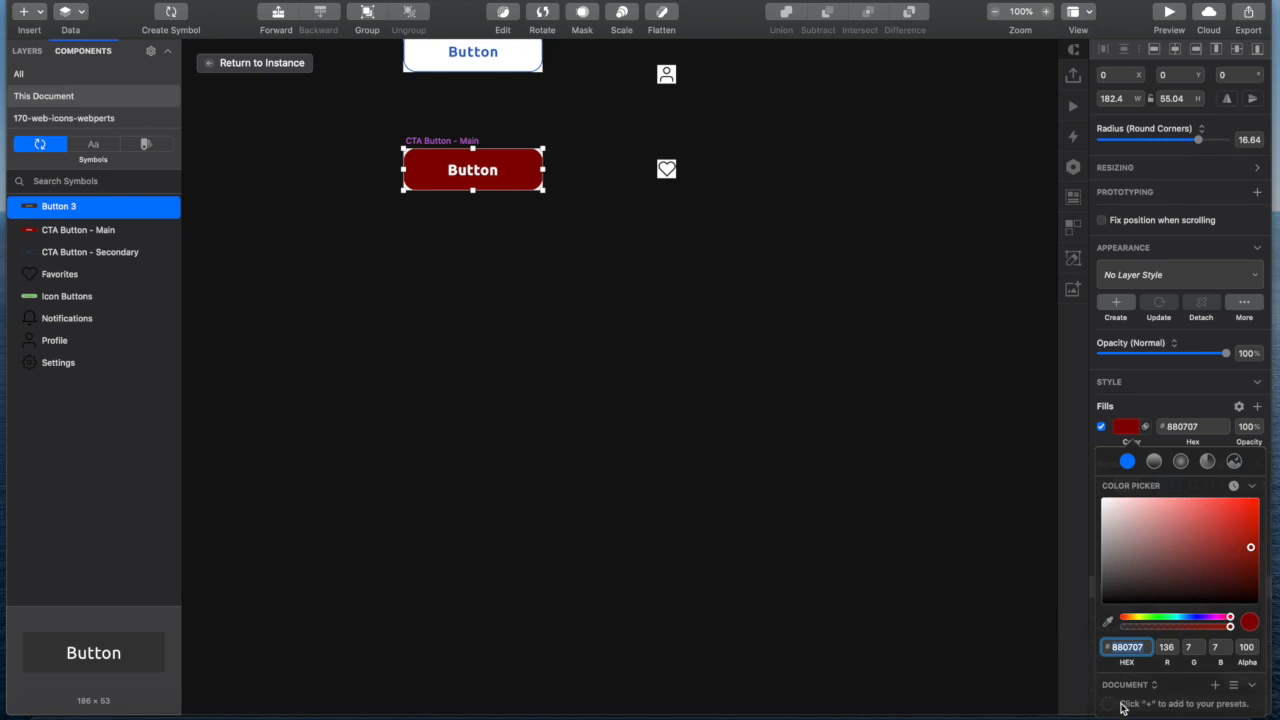
pyautogui.click(1216, 686)
pyautogui.click(1131, 402)
# - Set the label text color of the CTA Button - Secondary master to the dark red document preset 880707
pyautogui.scroll(5, 656, 391)
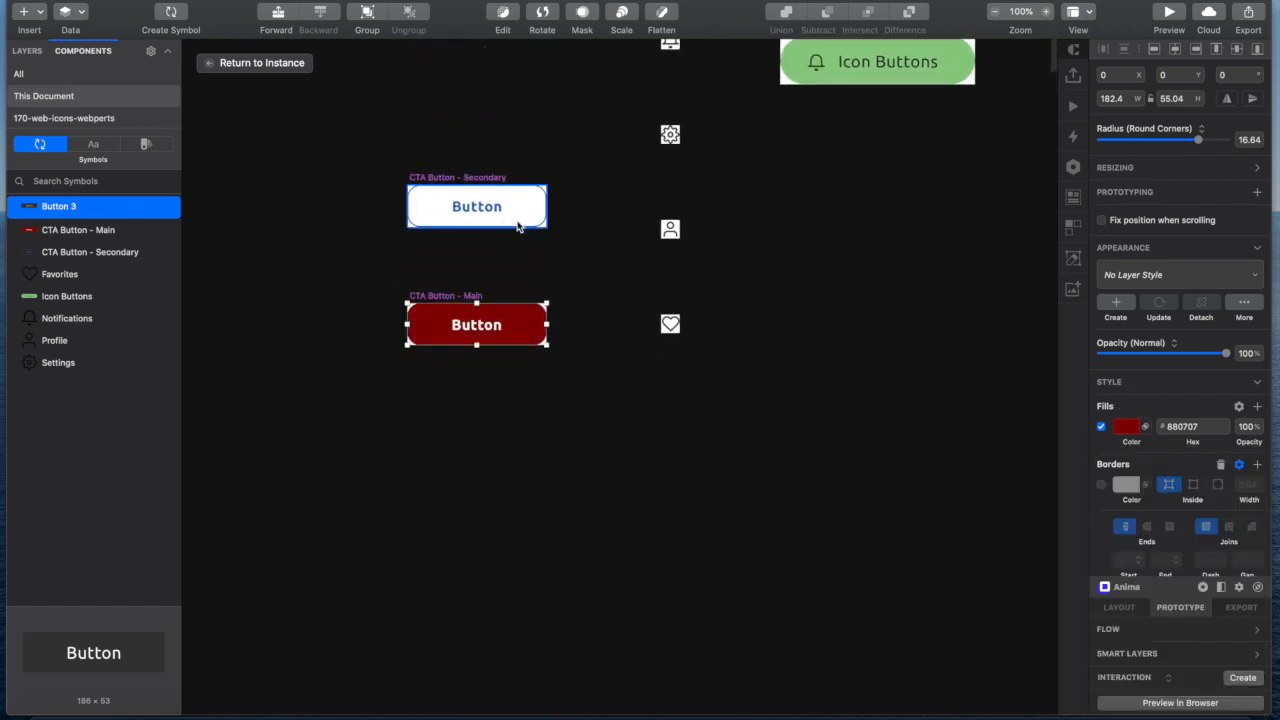
pyautogui.click(469, 209)
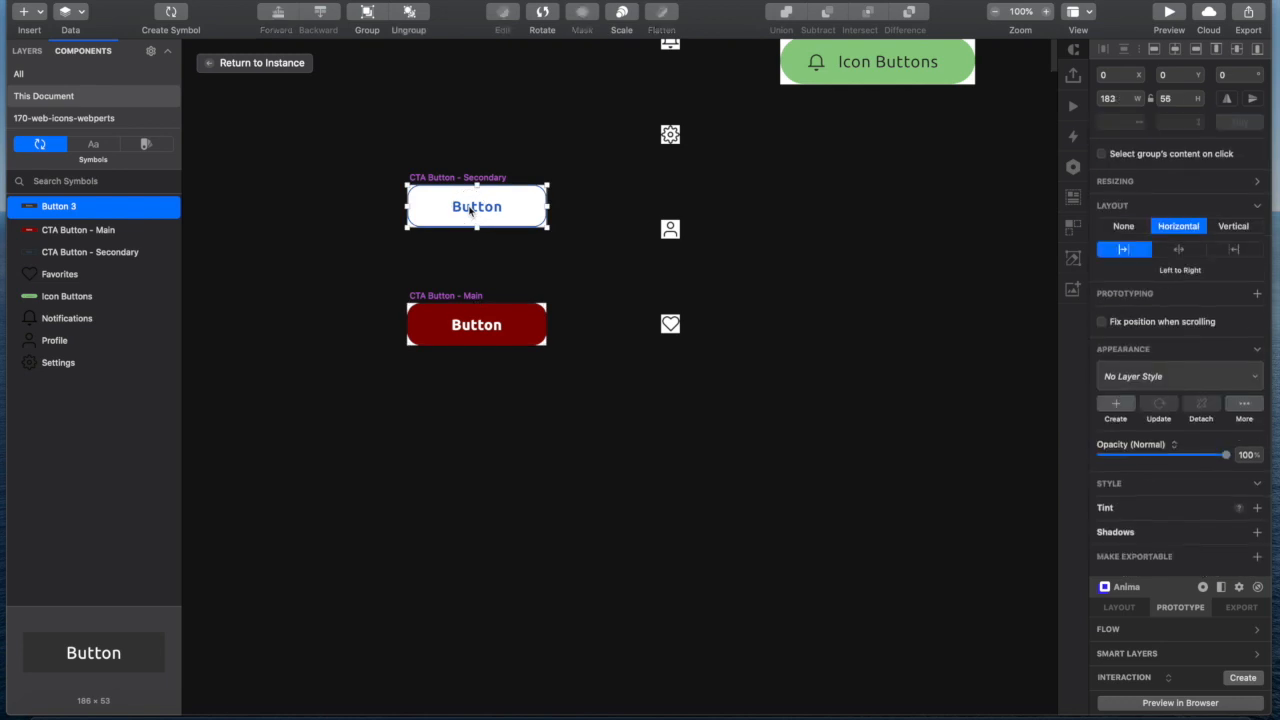
pyautogui.doubleClick(469, 209)
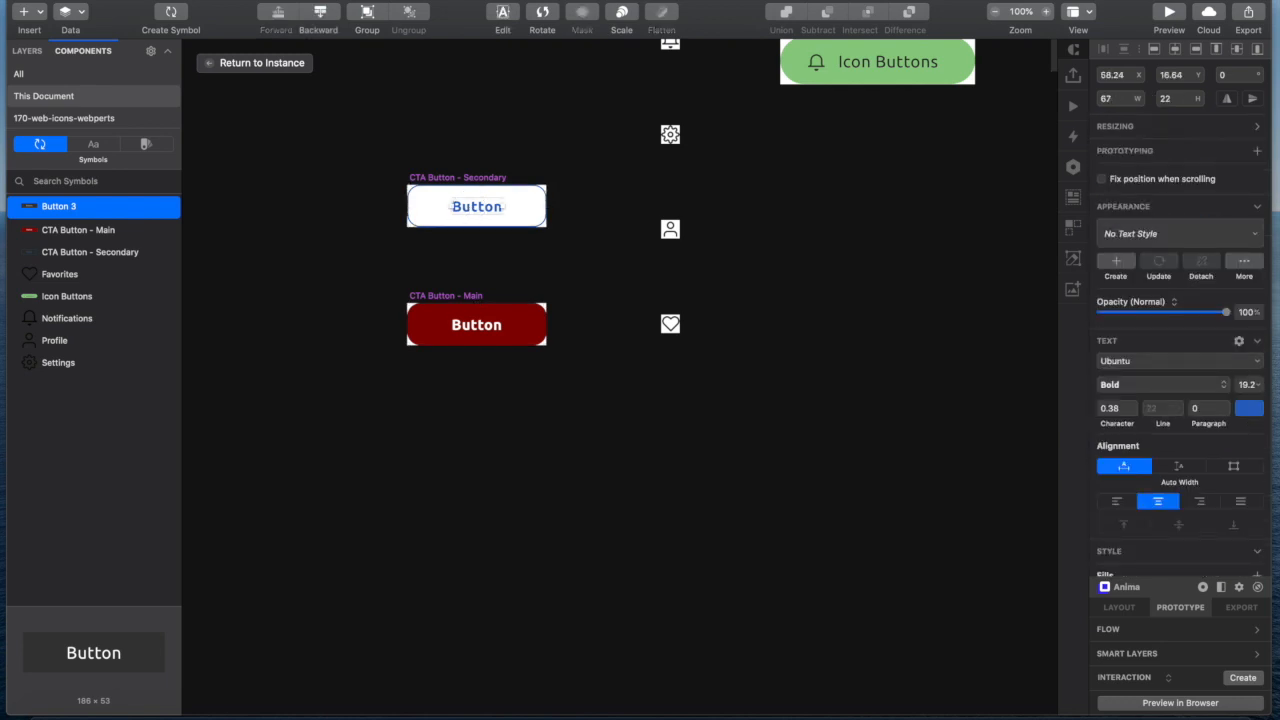
pyautogui.click(1249, 408)
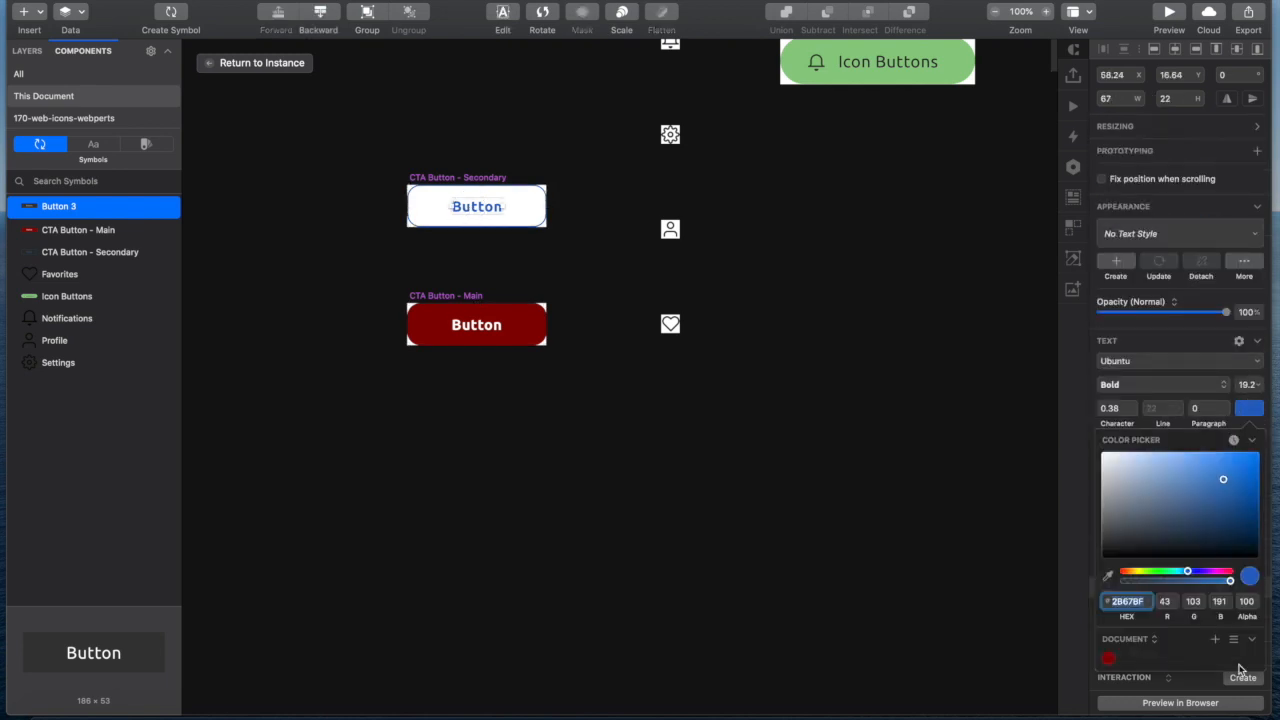
pyautogui.click(1109, 659)
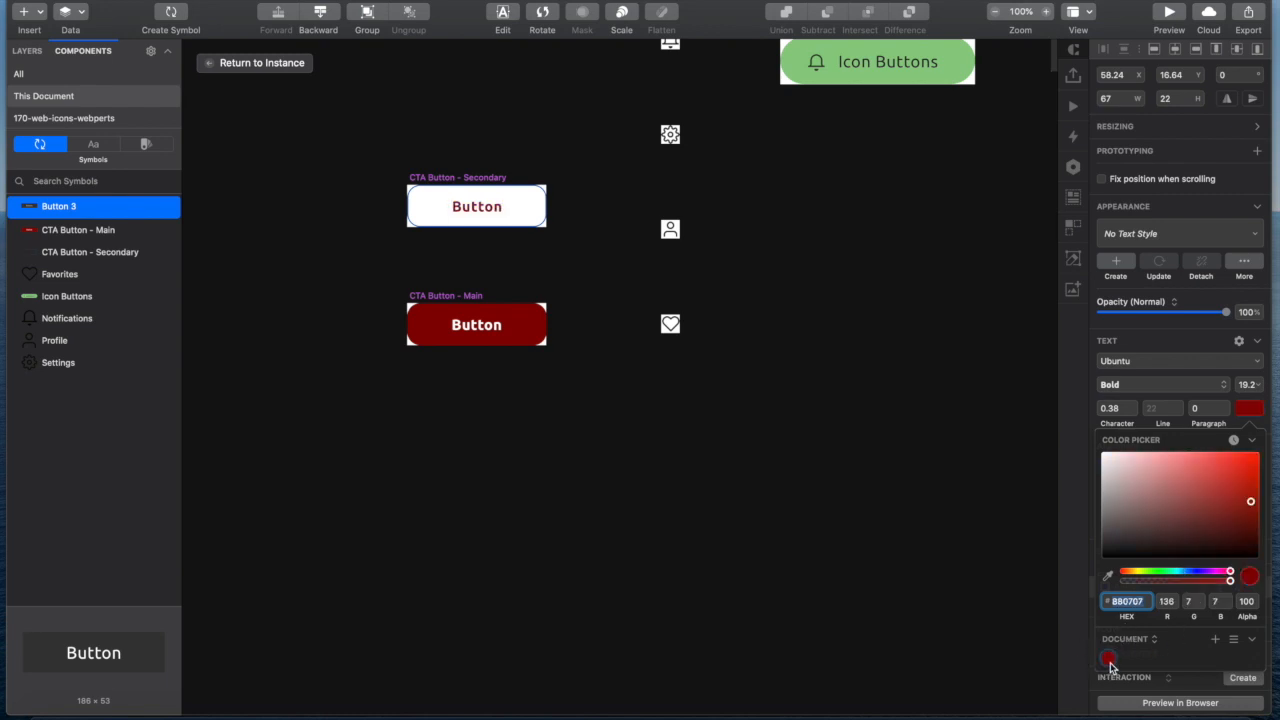
# - Set the border color of the CTA Button - Secondary master to the dark red document preset 880707
pyautogui.click(543, 229)
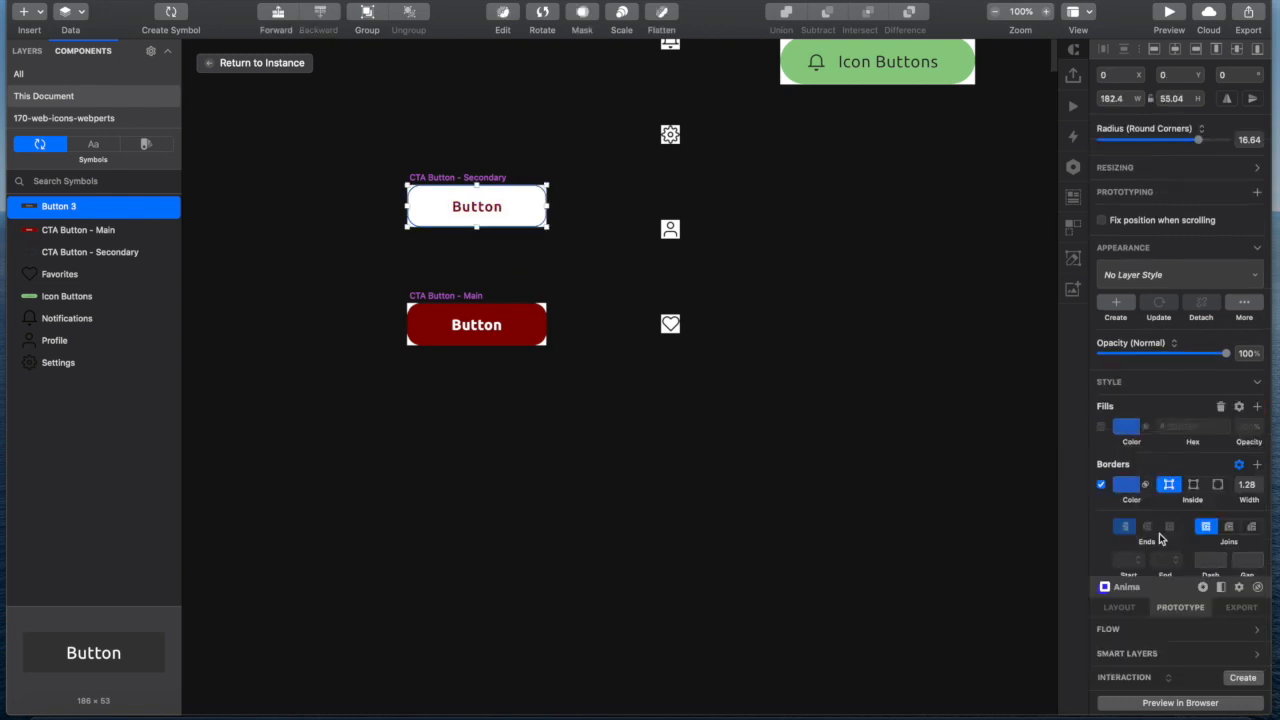
pyautogui.click(1127, 492)
pyautogui.click(1109, 711)
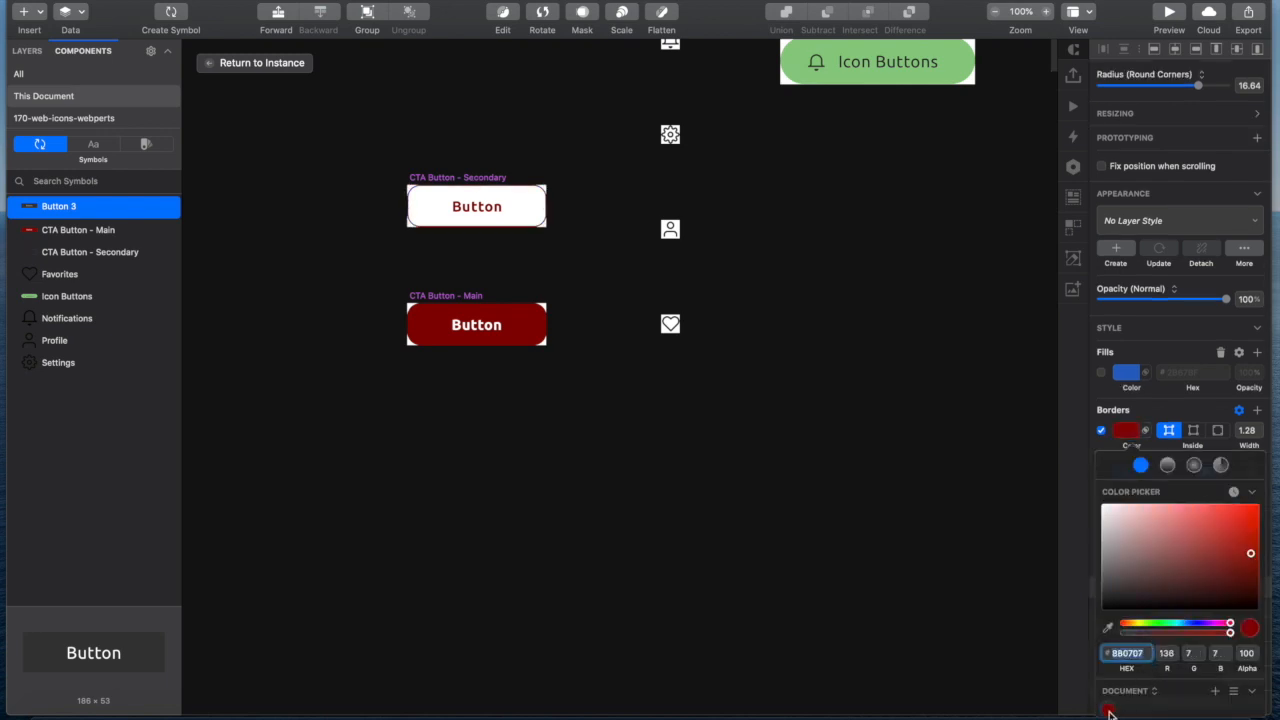
# - Turn off the green fill and enable the border on the background of the Icon Buttons master
pyautogui.scroll(5, 750, 422)
pyautogui.hscroll(3, 750, 422)
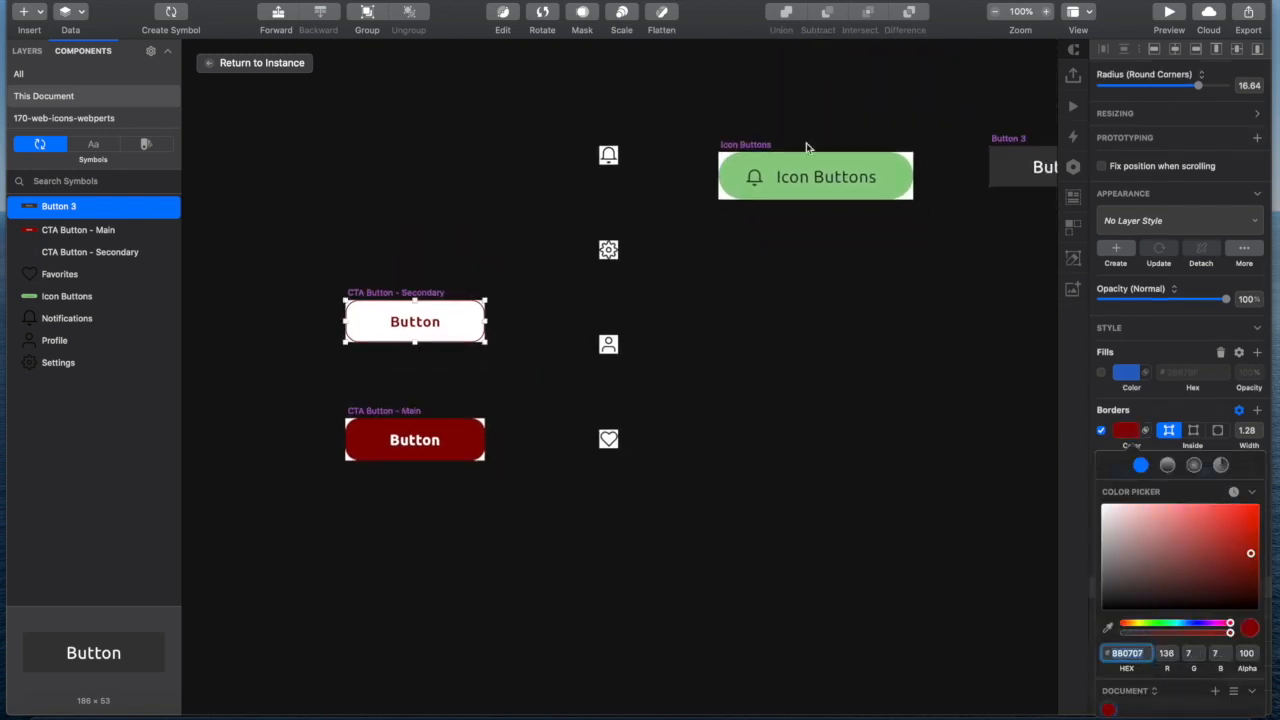
pyautogui.click(798, 172)
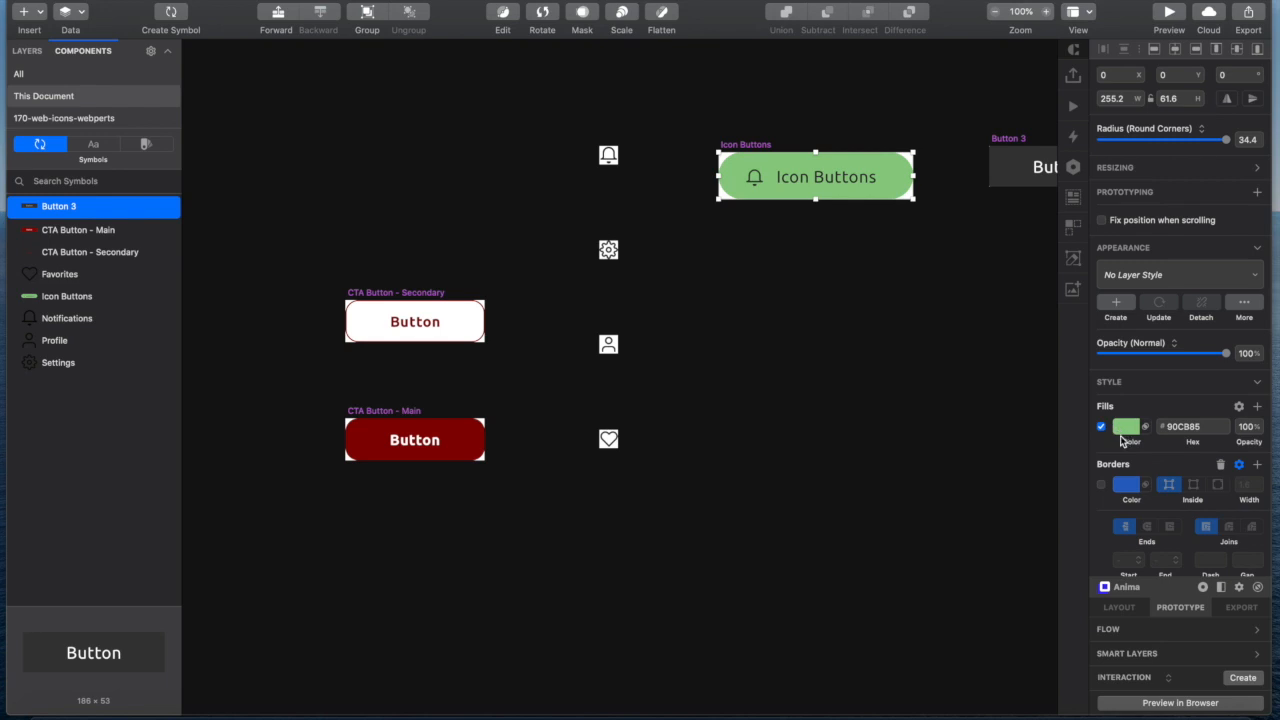
pyautogui.click(1101, 484)
pyautogui.click(1101, 427)
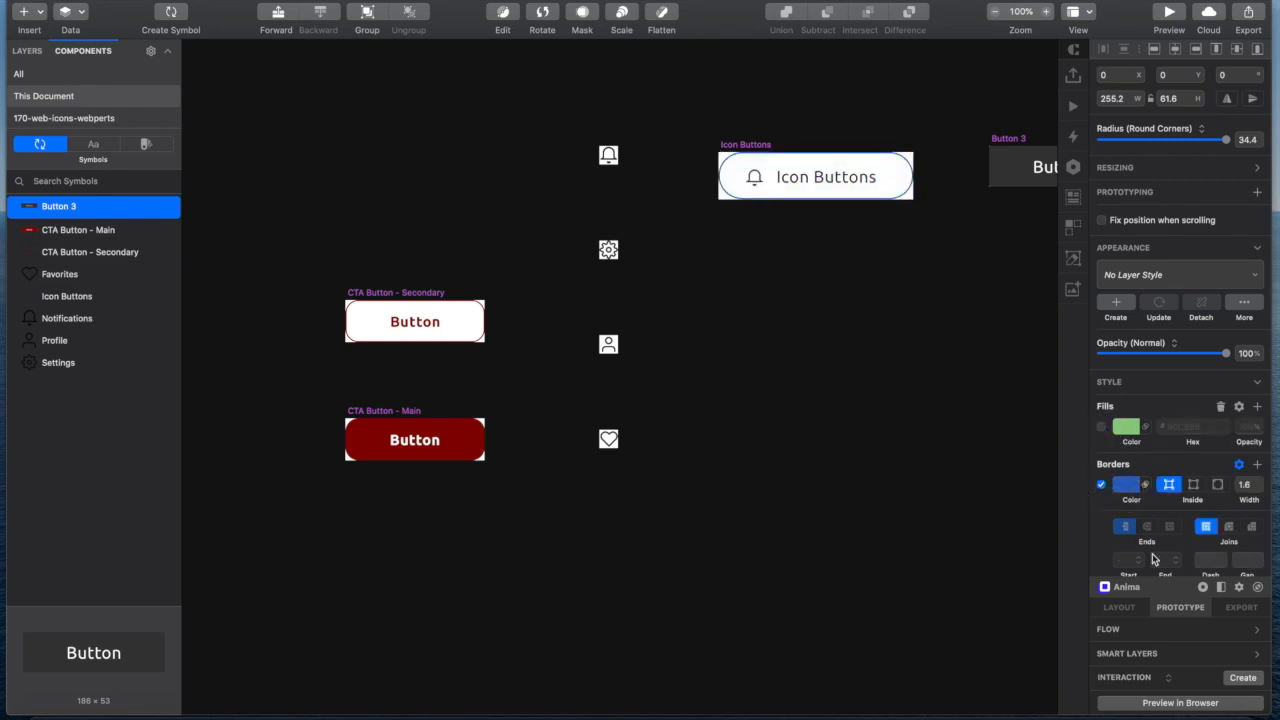
# - Change the border color of the Icon Buttons master's background to dark gray 1E1E1E, starting from a near-black global preset
pyautogui.click(1128, 486)
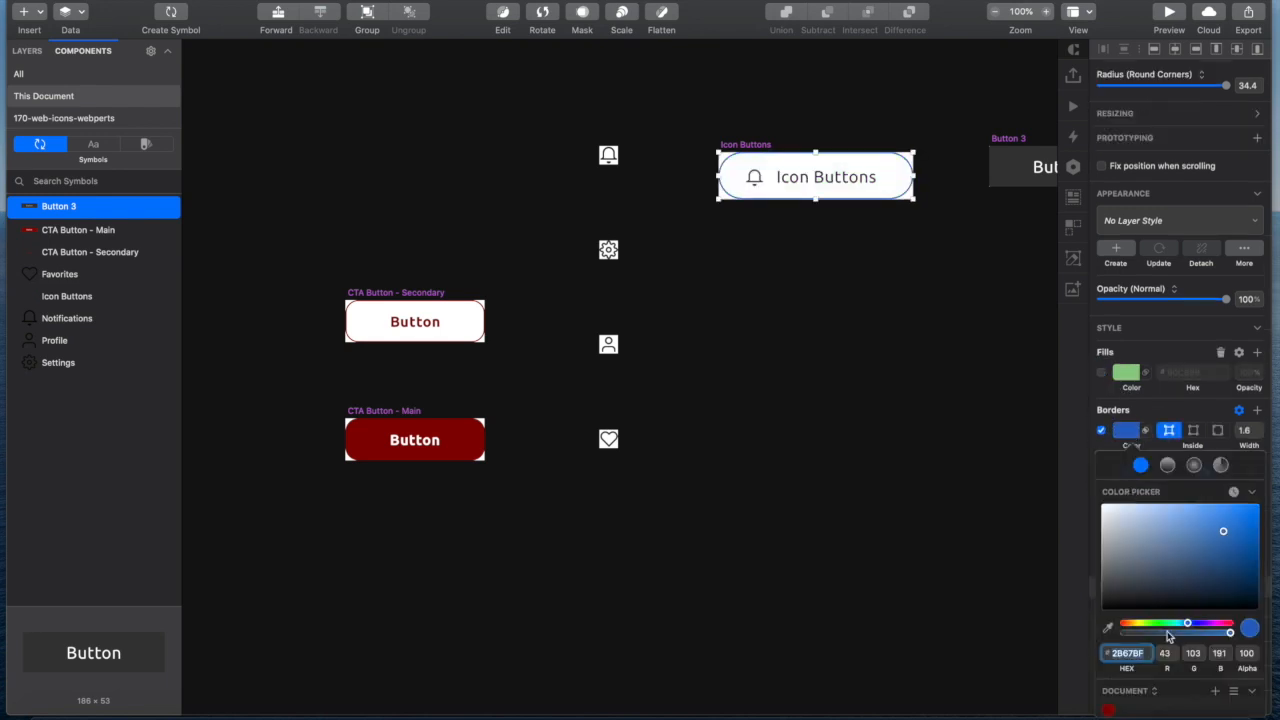
pyautogui.scroll(-1, 1128, 560)
pyautogui.click(1136, 625)
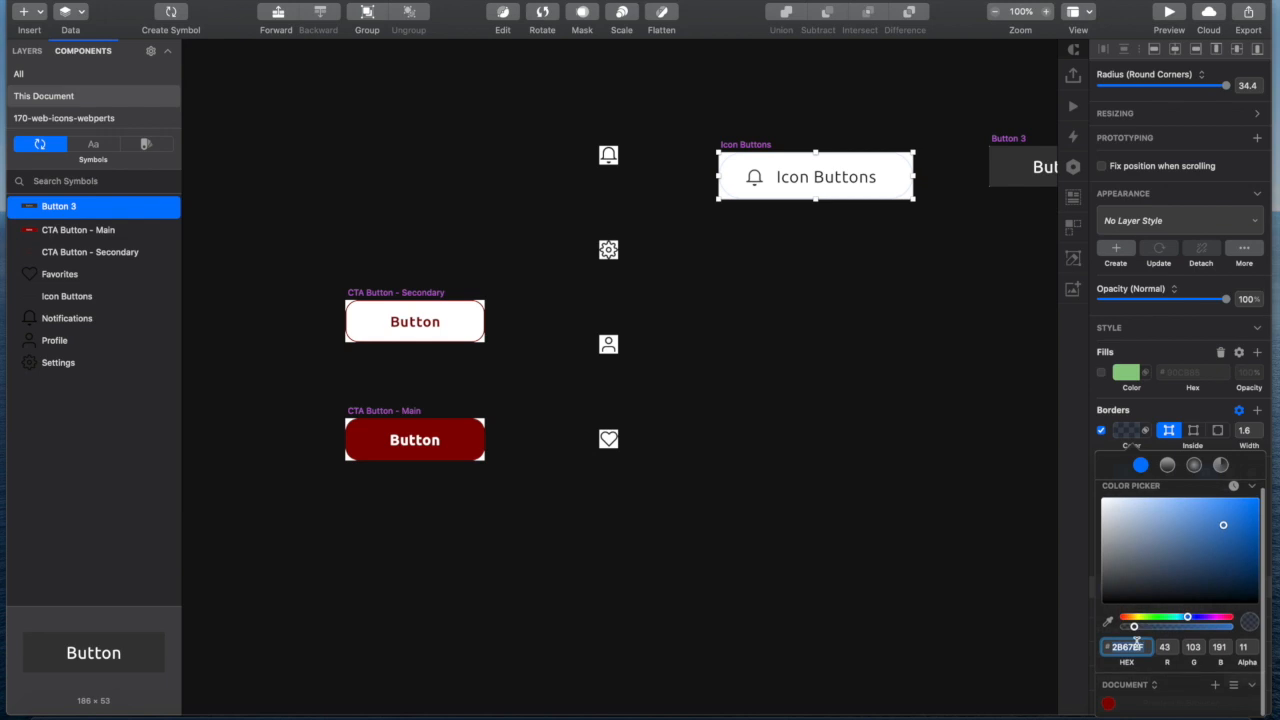
pyautogui.click(1128, 688)
pyautogui.click(1146, 672)
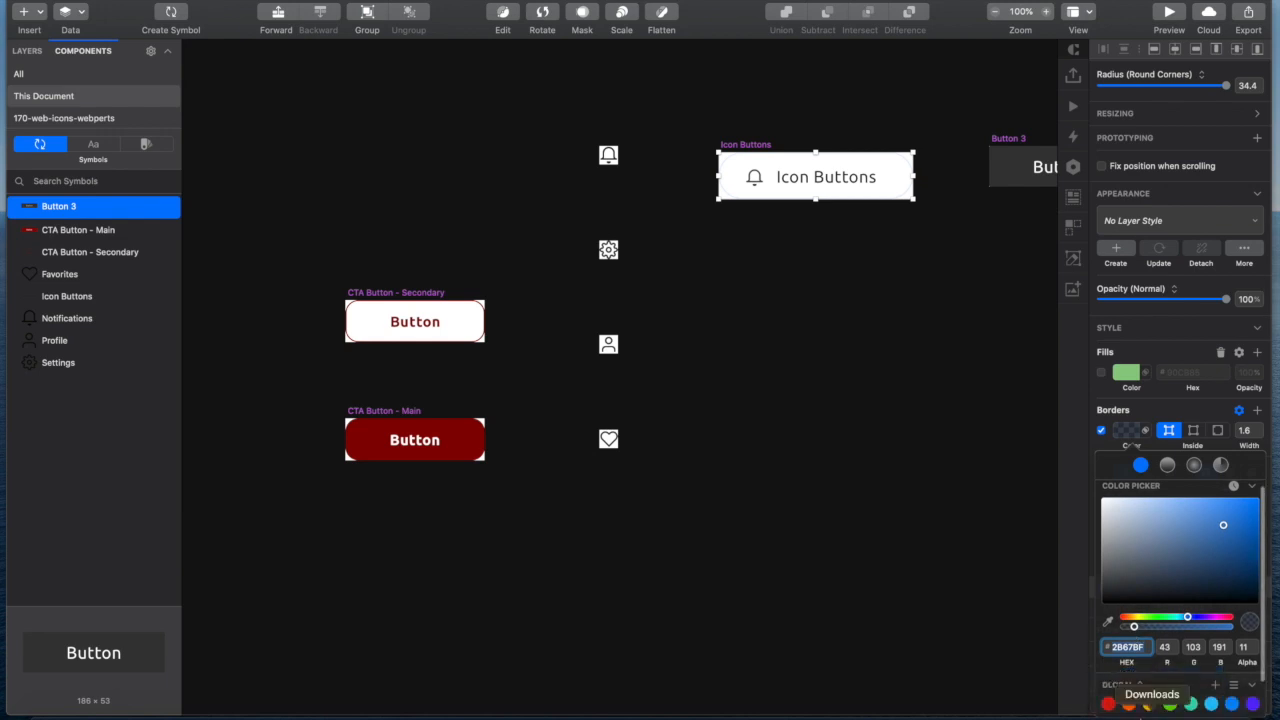
pyautogui.scroll(-2, 1146, 672)
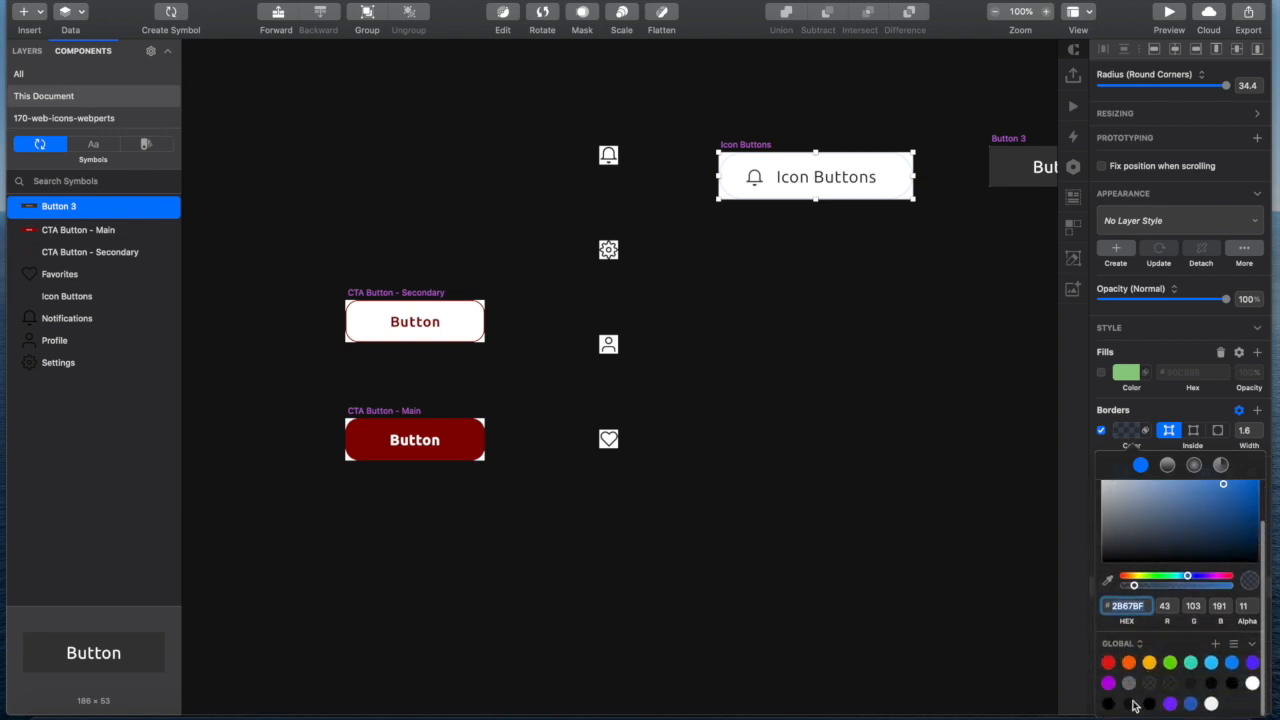
pyautogui.click(1132, 704)
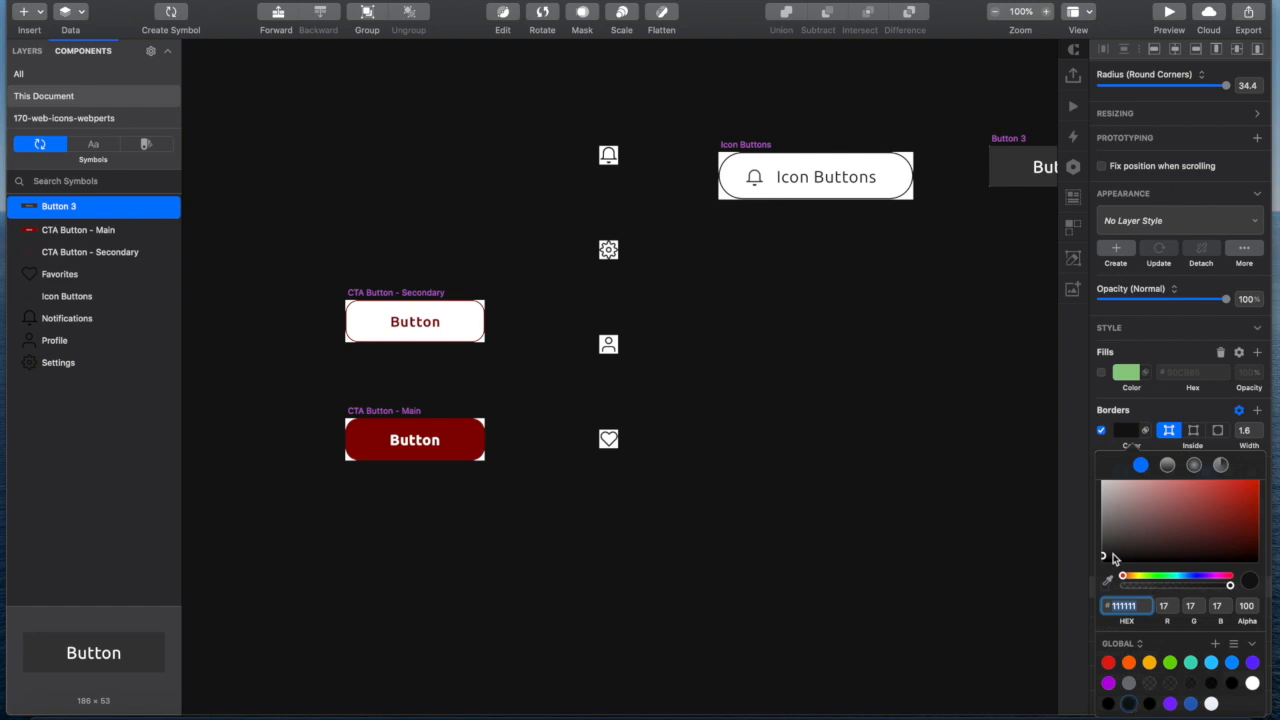
pyautogui.moveTo(1102, 554); pyautogui.dragTo(1100, 550)
# - Save the dark gray border color 1E1E1E as a document color preset
pyautogui.click(1128, 644)
pyautogui.click(1130, 657)
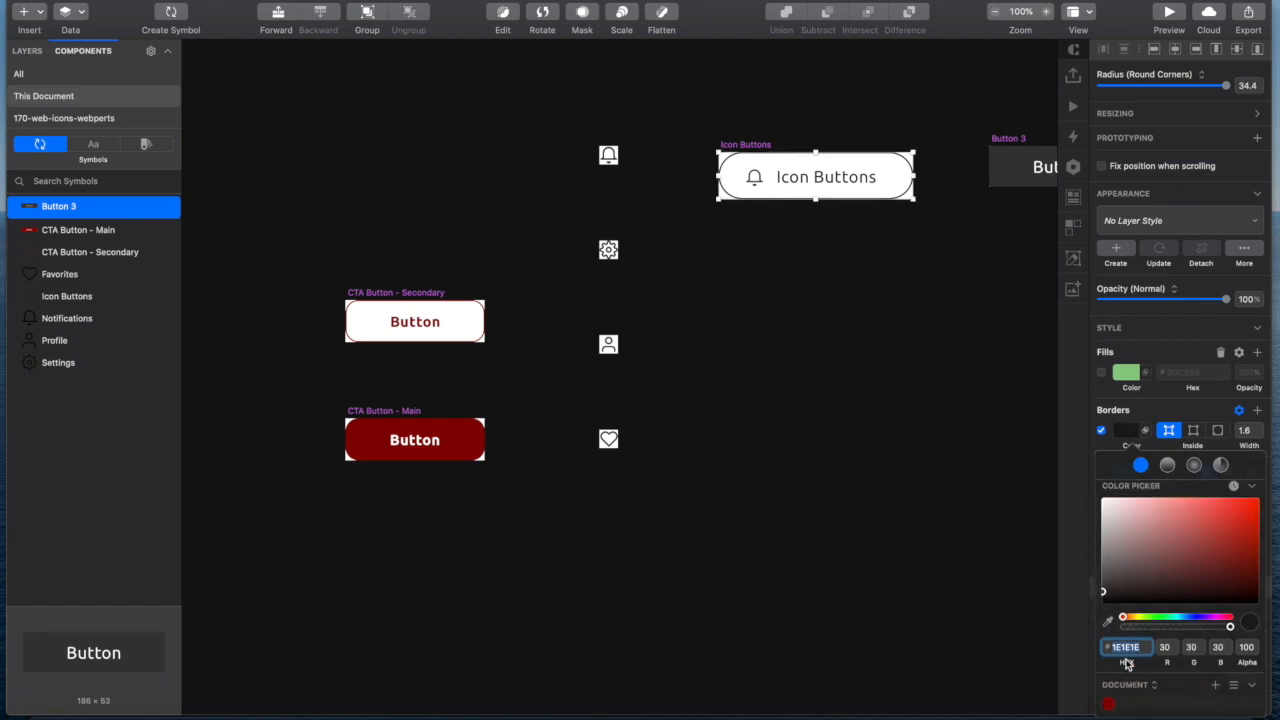
pyautogui.click(1216, 686)
# - On Page 1, override the label of the secondary CTA button on the lower mobile artboard with "Start Adventure"
pyautogui.click(27, 52)
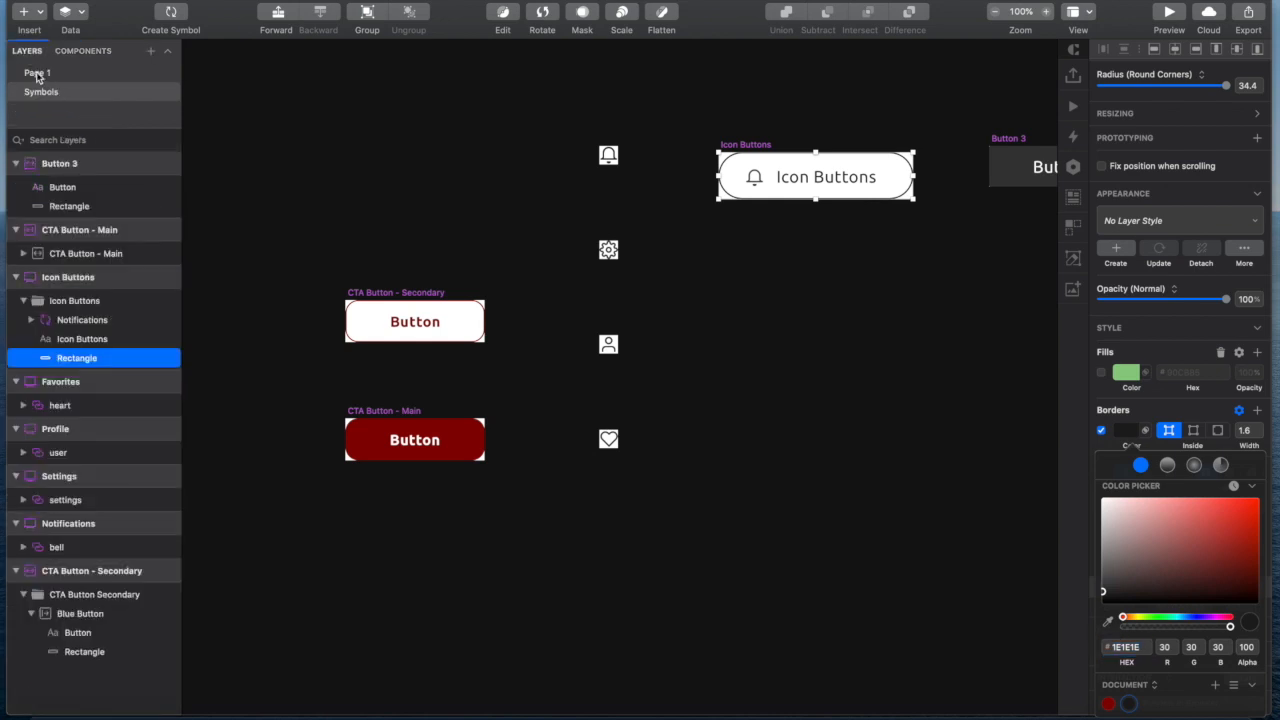
pyautogui.click(36, 73)
pyautogui.scroll(5, 740, 310)
pyautogui.hscroll(-3, 740, 310)
pyautogui.scroll(-3, 808, 307)
pyautogui.hscroll(-10, 808, 307)
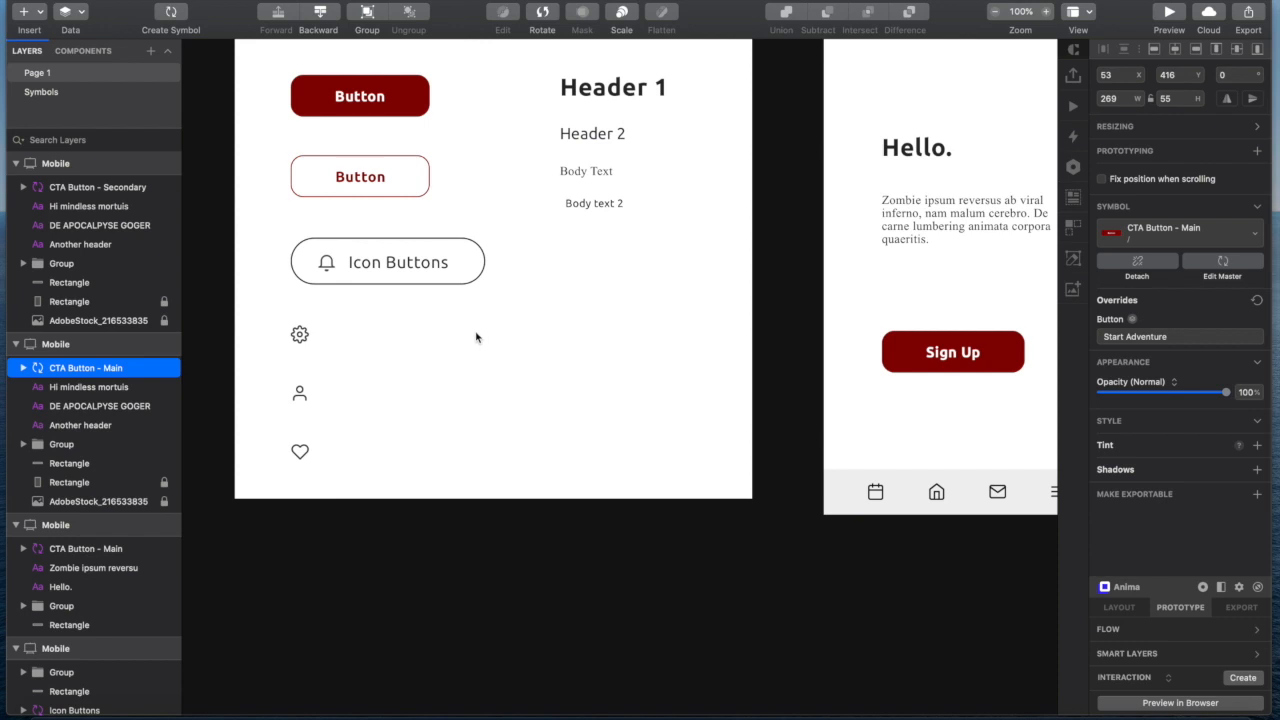
pyautogui.scroll(-4, 477, 335)
pyautogui.hscroll(7, 477, 335)
pyautogui.scroll(-4, 477, 337)
pyautogui.hscroll(5, 477, 337)
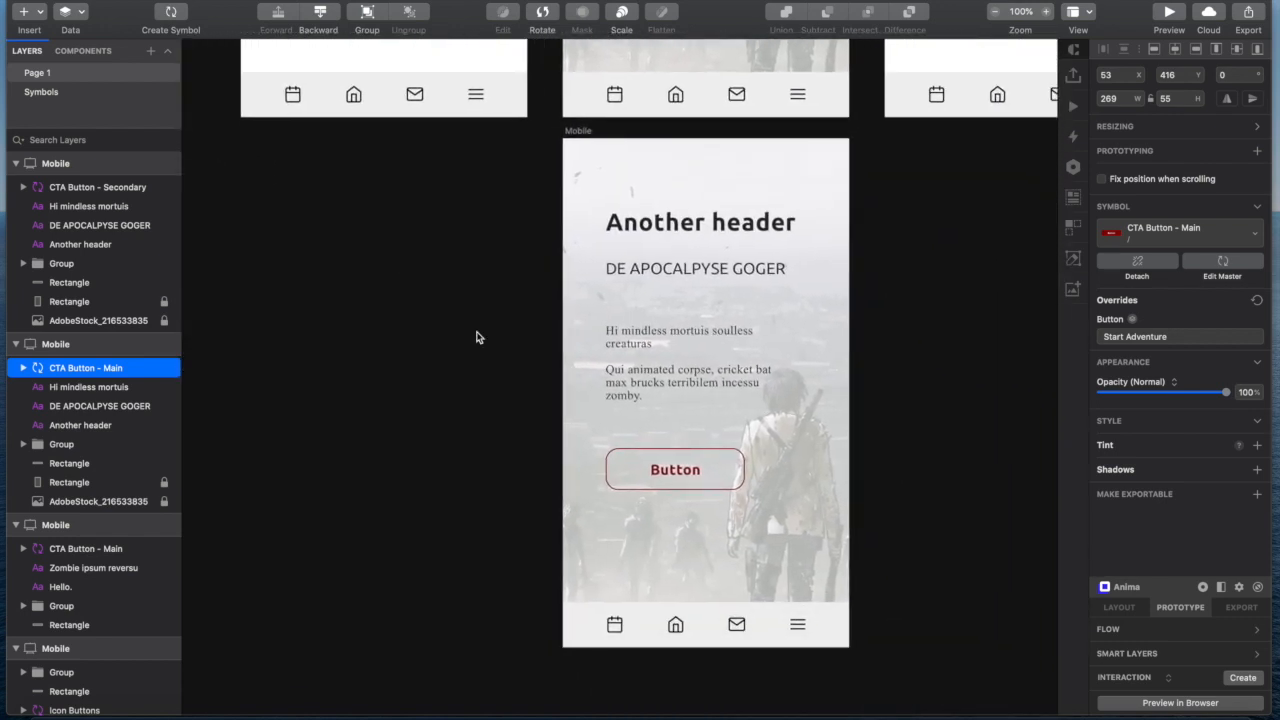
pyautogui.doubleClick(677, 472)
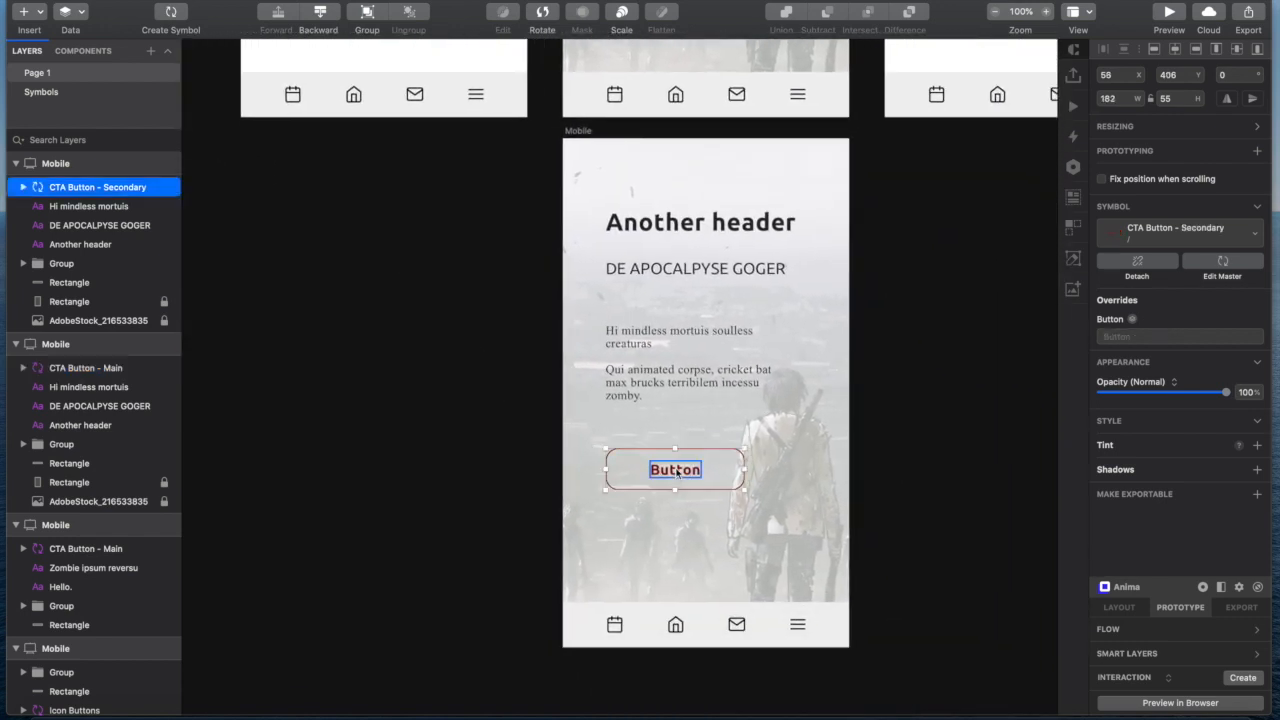
pyautogui.click(1124, 338)
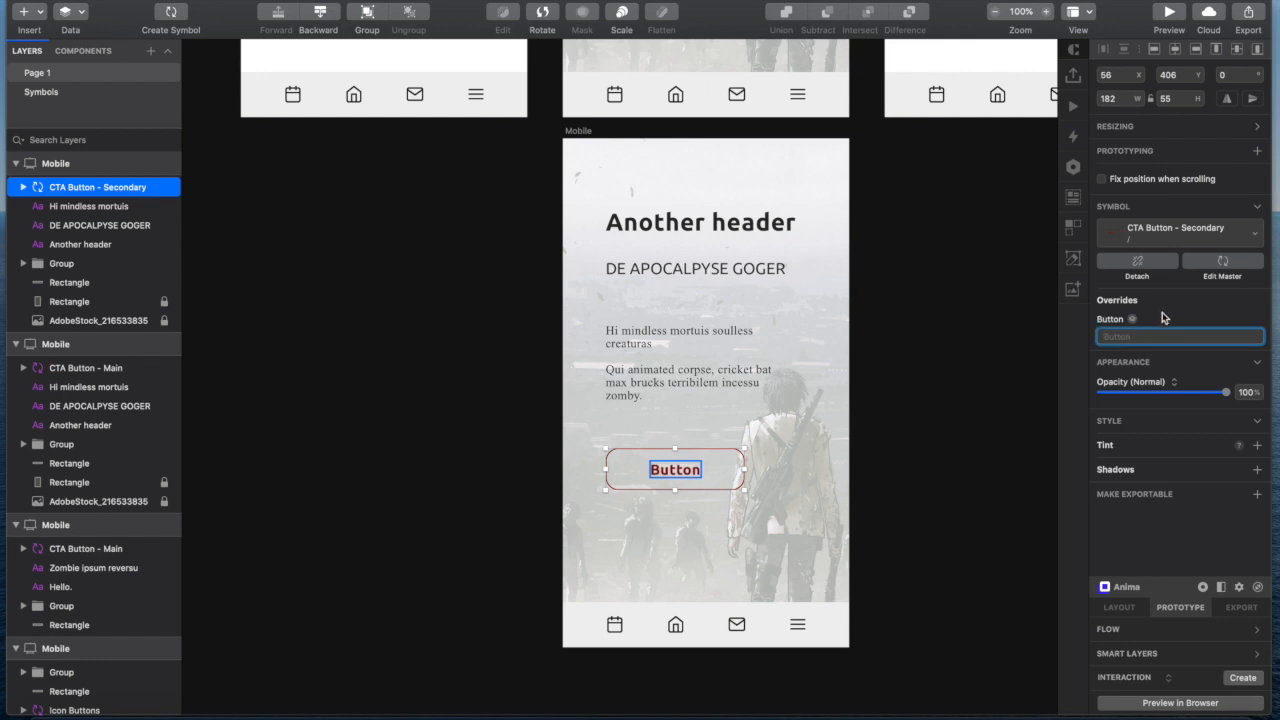
pyautogui.write('Start Adventure')
pyautogui.press('Return')
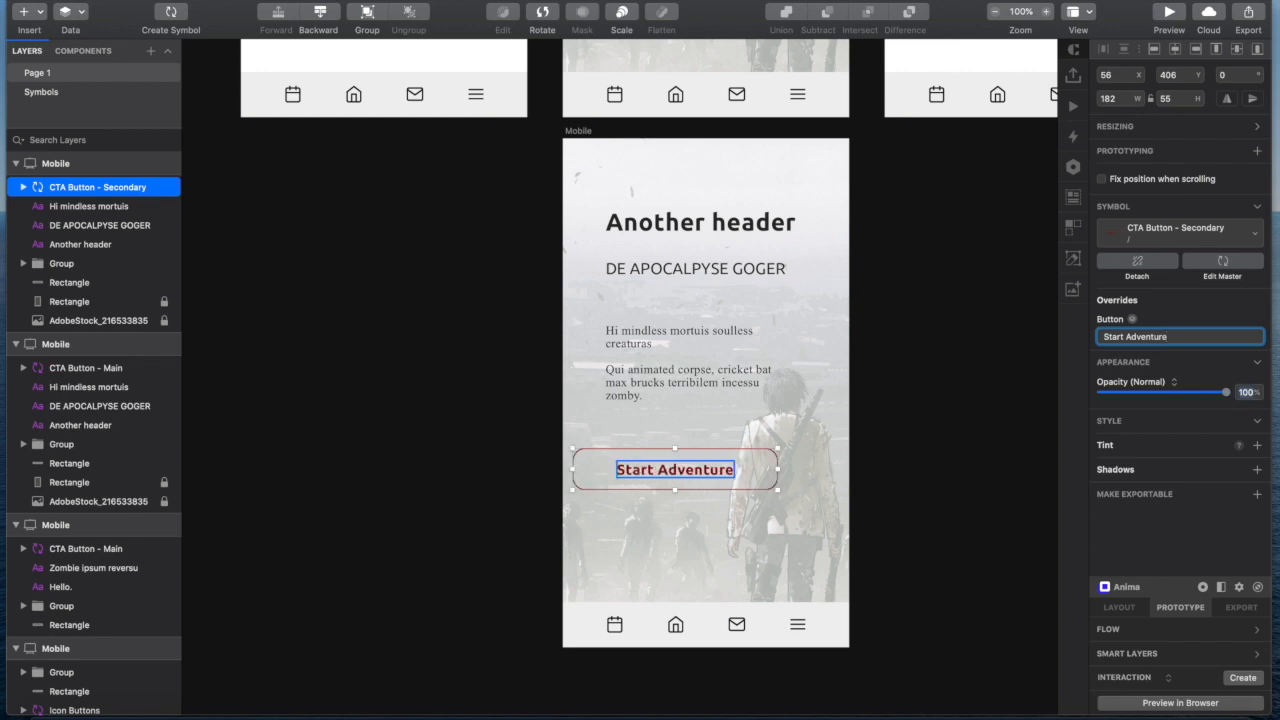
# - Move the widened secondary CTA button so its left edge lines up with the artboard's text, at X 56 and Y 406
pyautogui.click(913, 451)
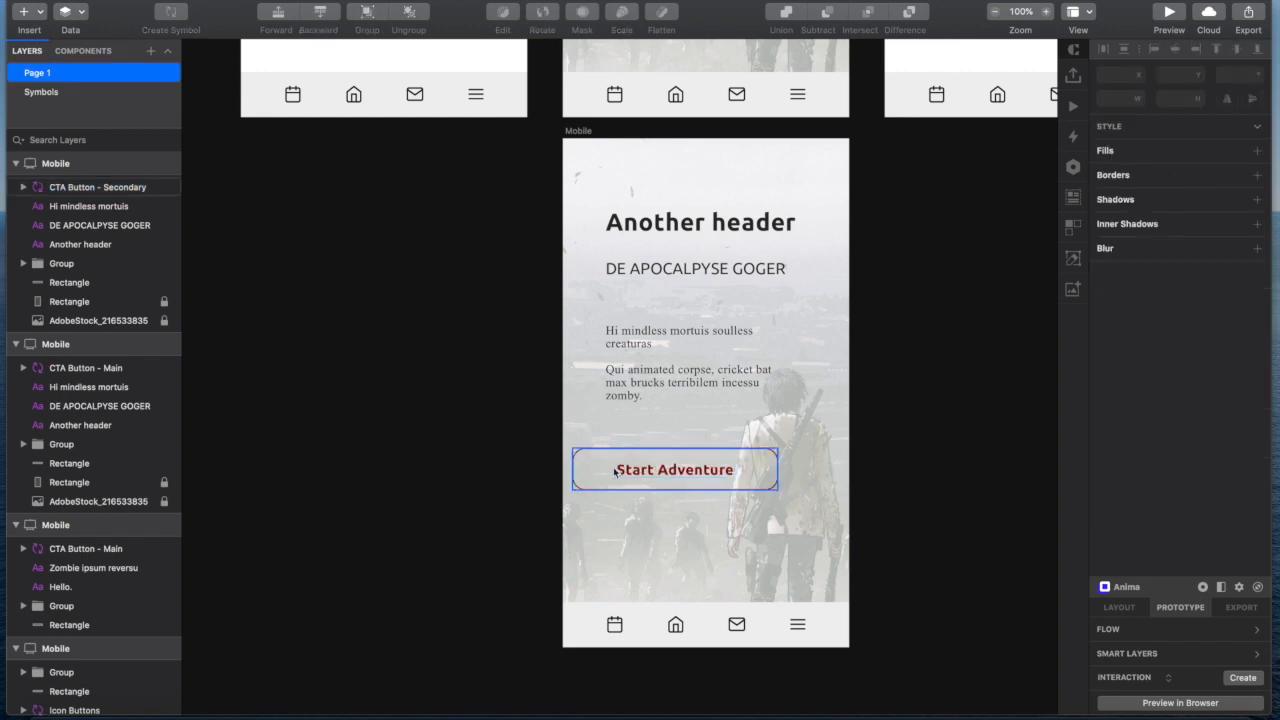
pyautogui.moveTo(585, 469); pyautogui.dragTo(656, 471)
pyautogui.scroll(3, 700, 470)
pyautogui.click(940, 477)
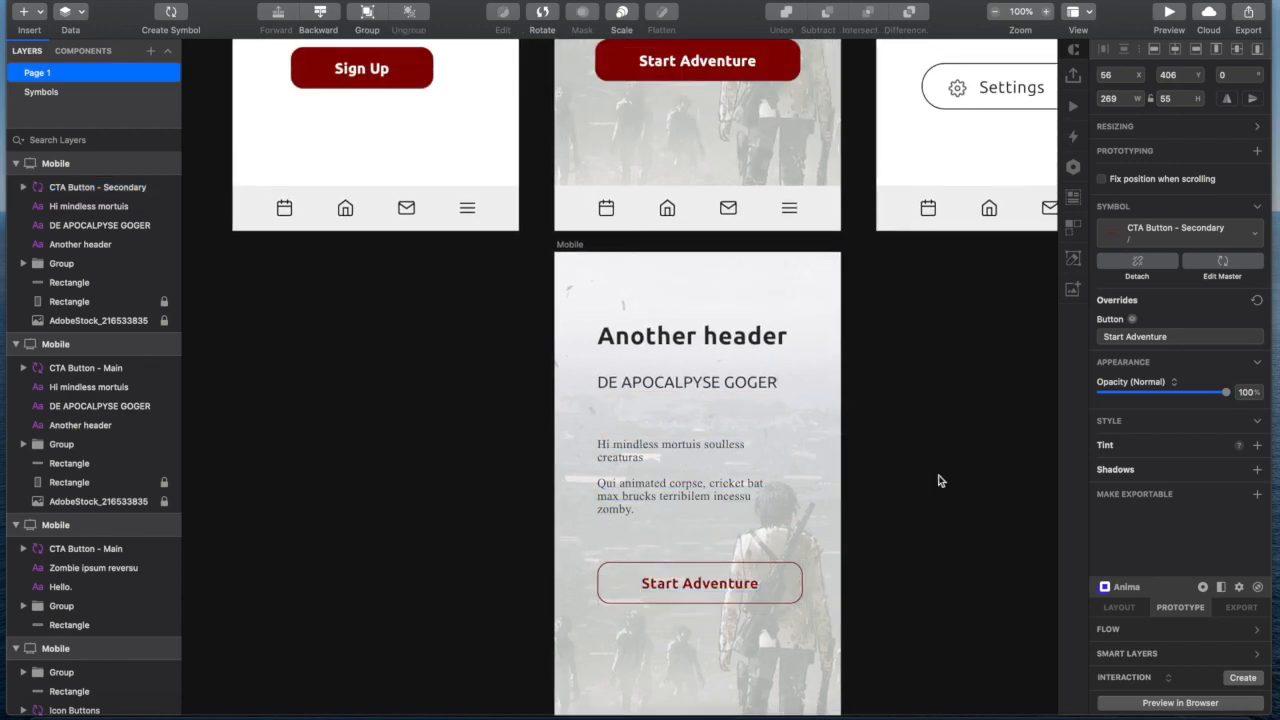
# - Review the main, secondary and icon button instances across the mobile artboards on Page 1
pyautogui.scroll(10, 867, 478)
pyautogui.scroll(-15, 868, 480)
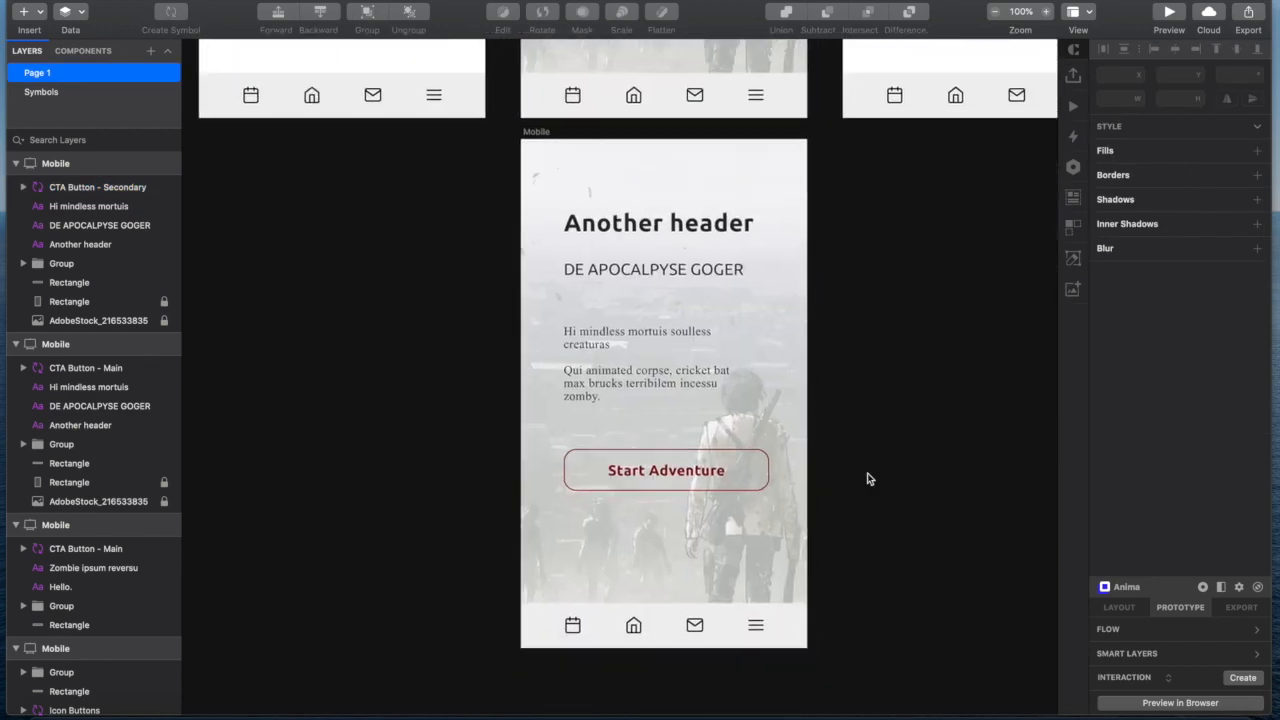
pyautogui.scroll(12, 868, 479)
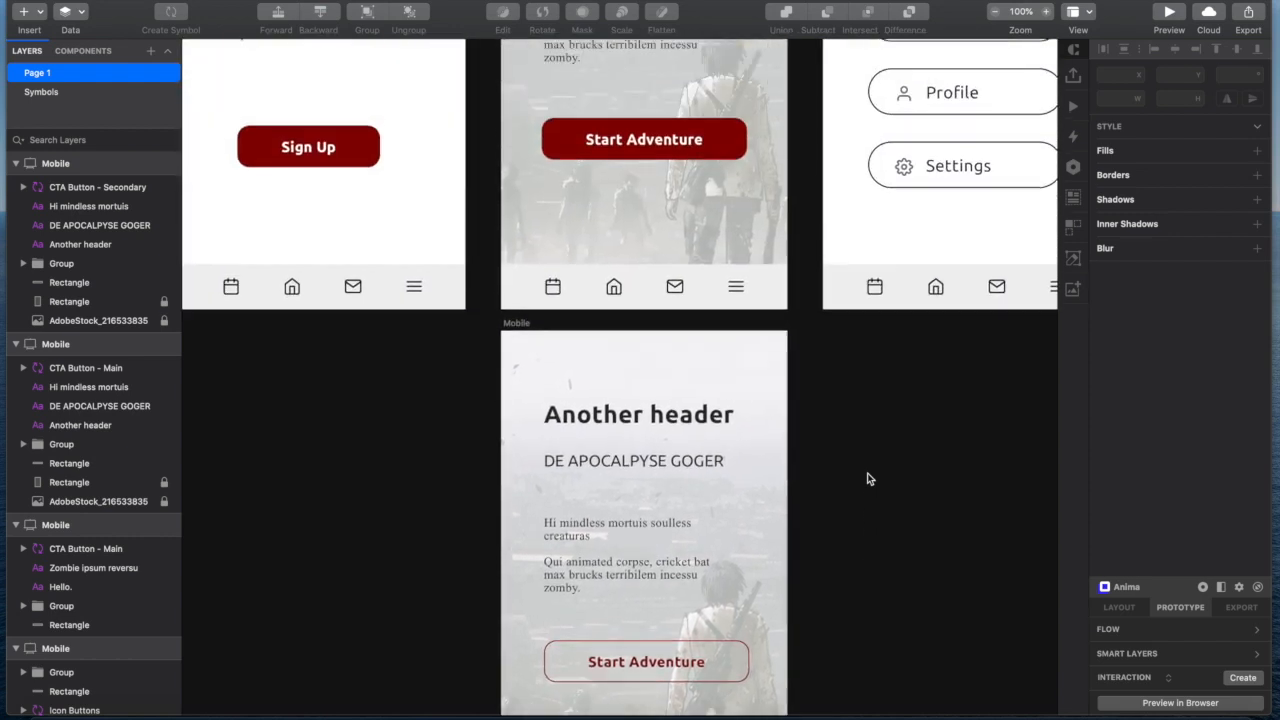
pyautogui.hscroll(2, 868, 479)
pyautogui.scroll(-9, 868, 479)
pyautogui.hscroll(2, 868, 479)
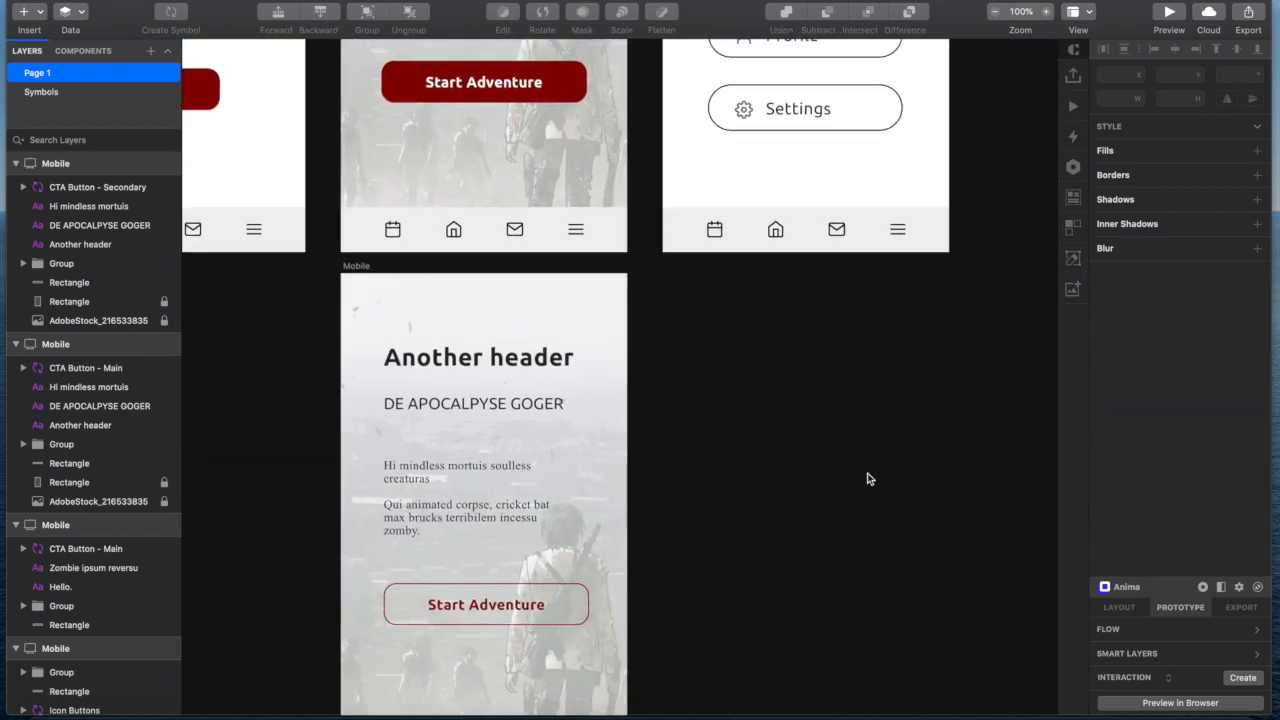
pyautogui.scroll(-3, 868, 479)
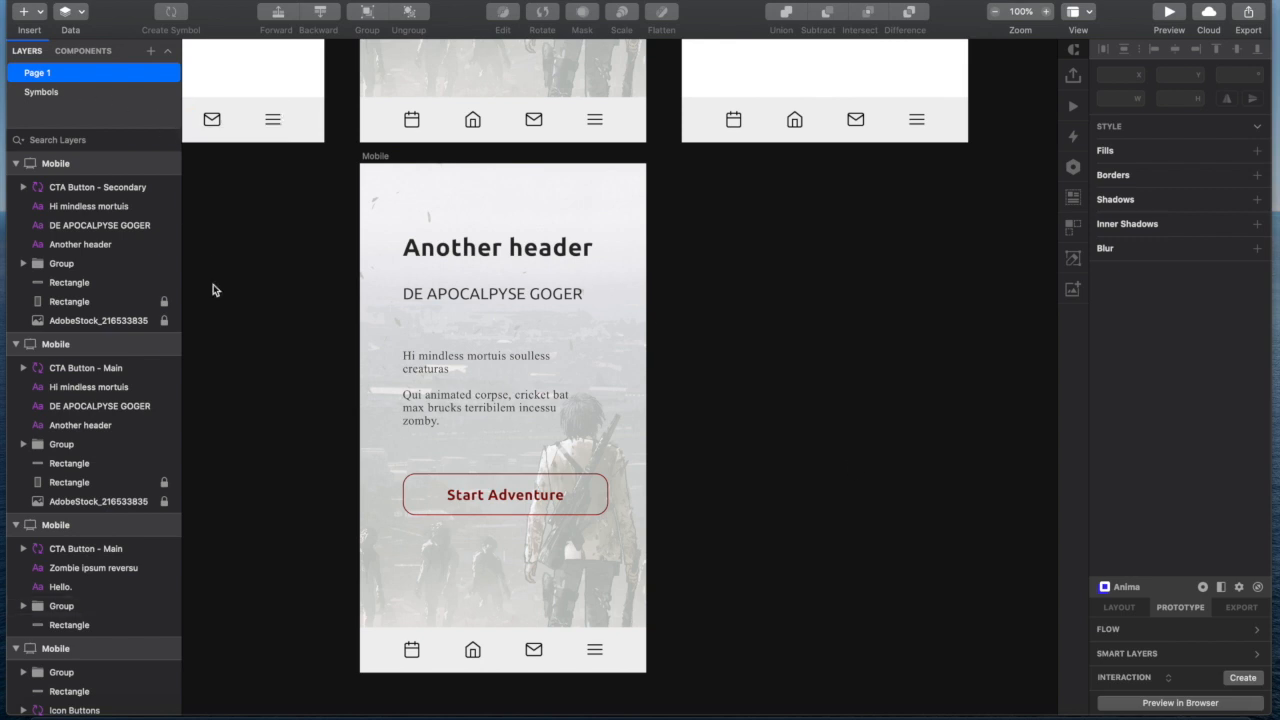
pyautogui.scroll(5, 300, 354)
pyautogui.hscroll(-5, 300, 354)
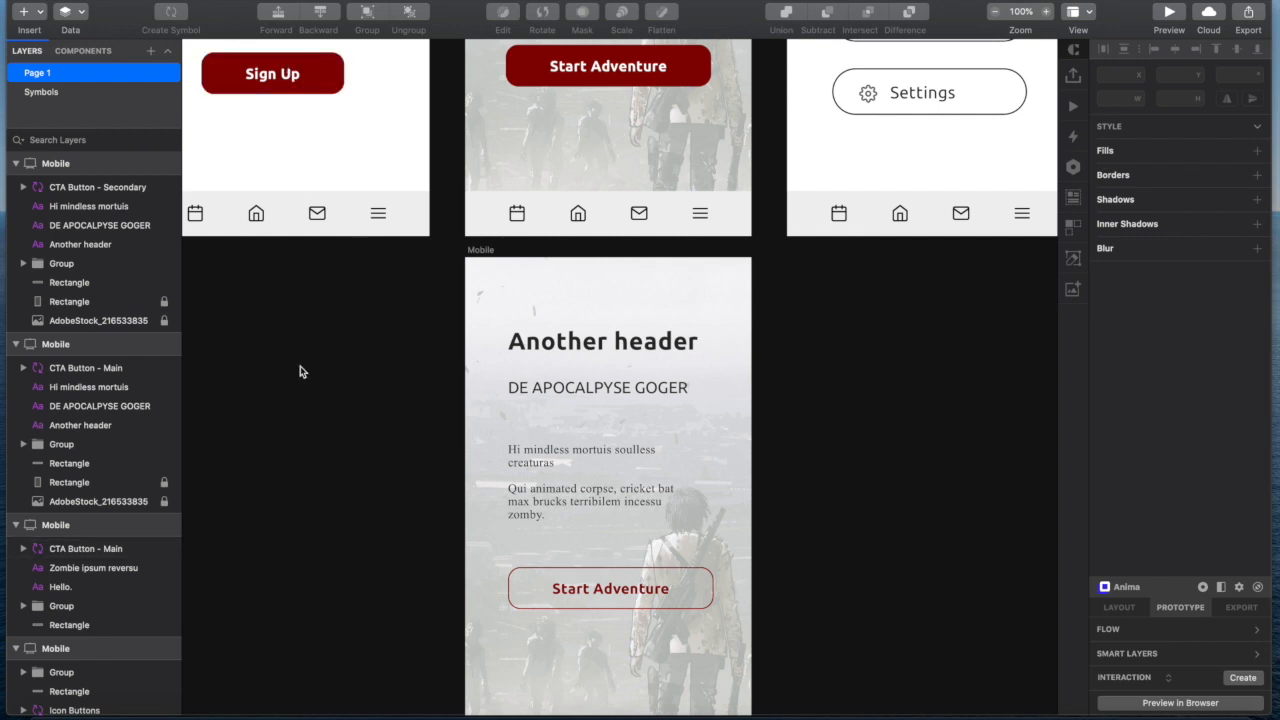
pyautogui.scroll(5, 300, 371)
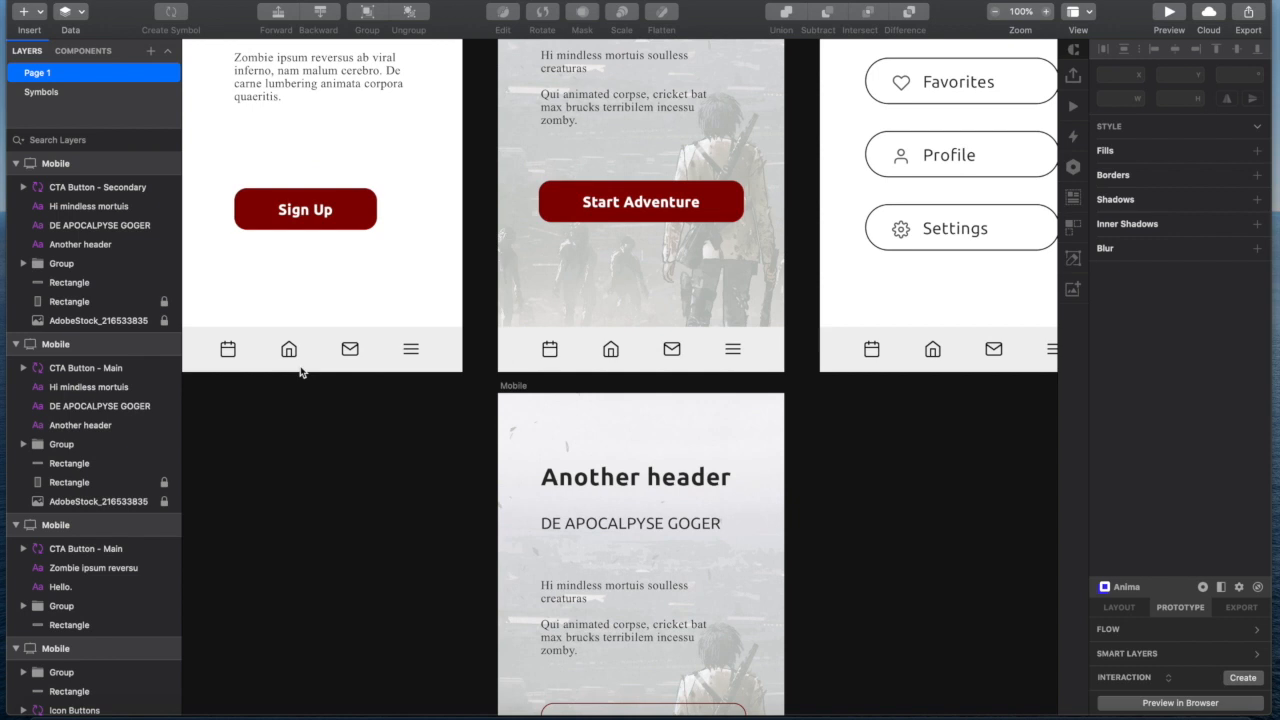